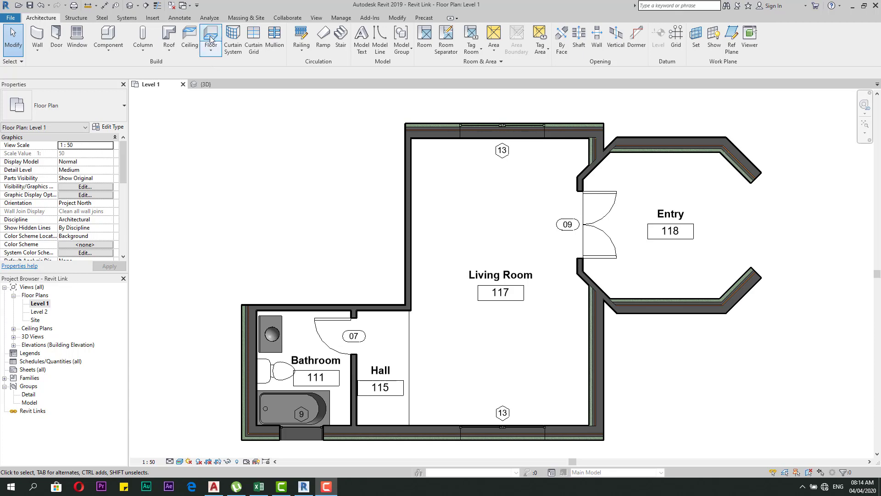
Step: Start an architectural floor on Level 1 using the Generic - 12" floor type
{"action": "left_click", "coordinate": [211, 48]}
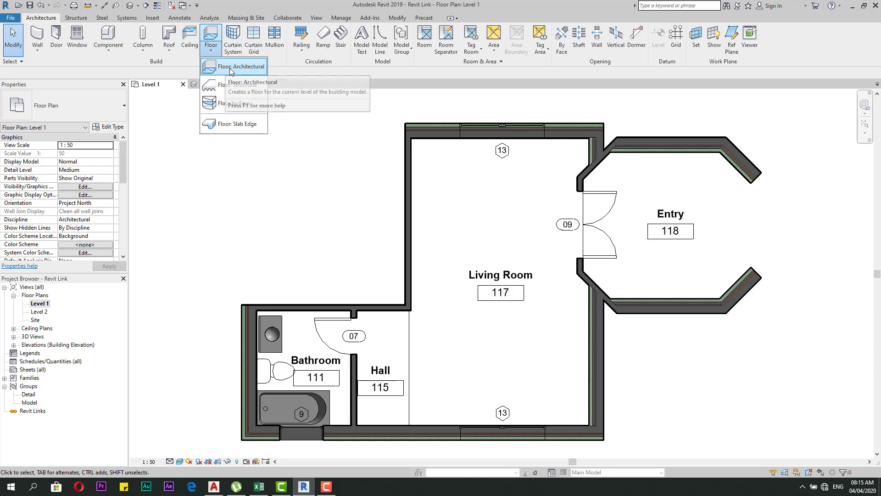
{"action": "left_click", "coordinate": [255, 198]}
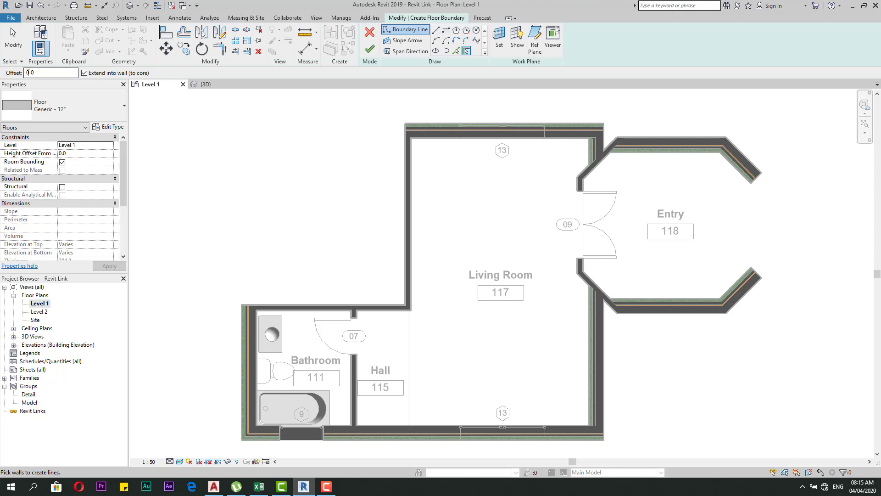
{"action": "left_click", "coordinate": [104, 114]}
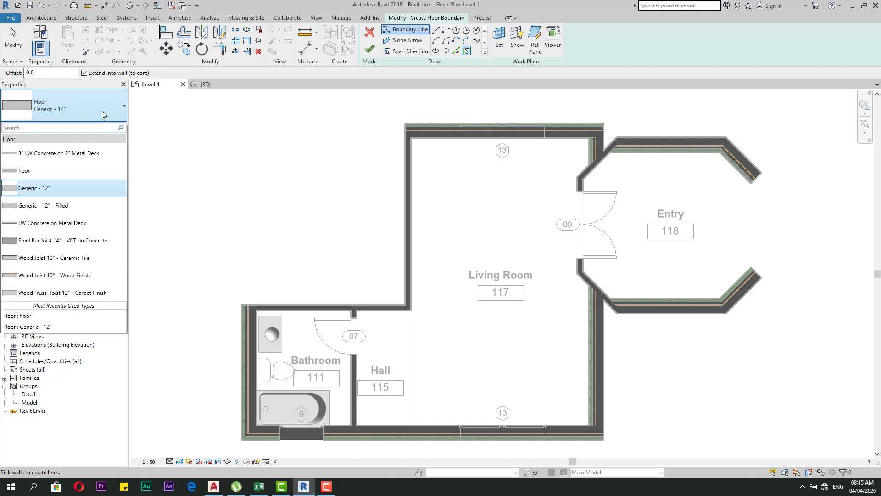
{"action": "left_click", "coordinate": [68, 188]}
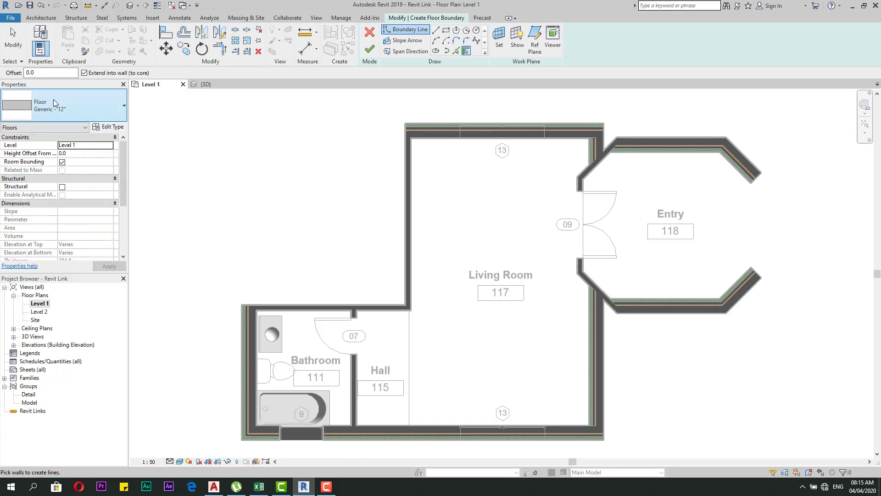
Step: Duplicate the Generic - 12" floor type under the name Ground Floor
{"action": "left_click", "coordinate": [109, 127]}
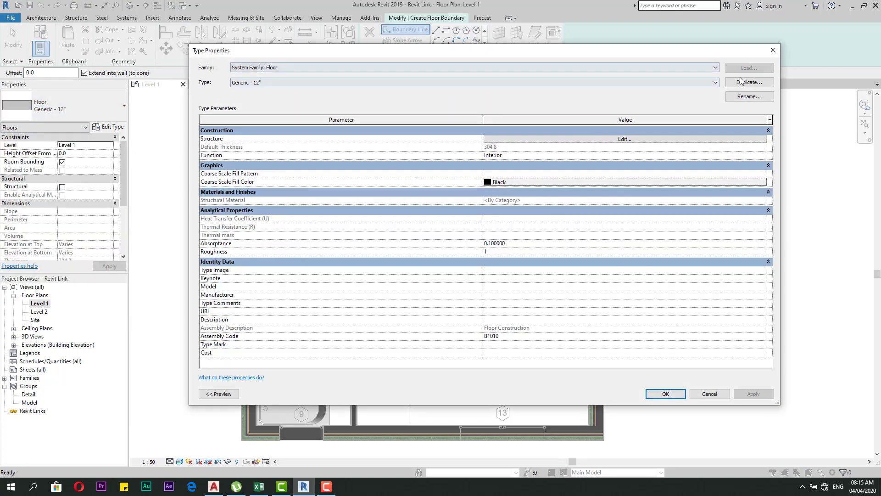
{"action": "left_click", "coordinate": [740, 81]}
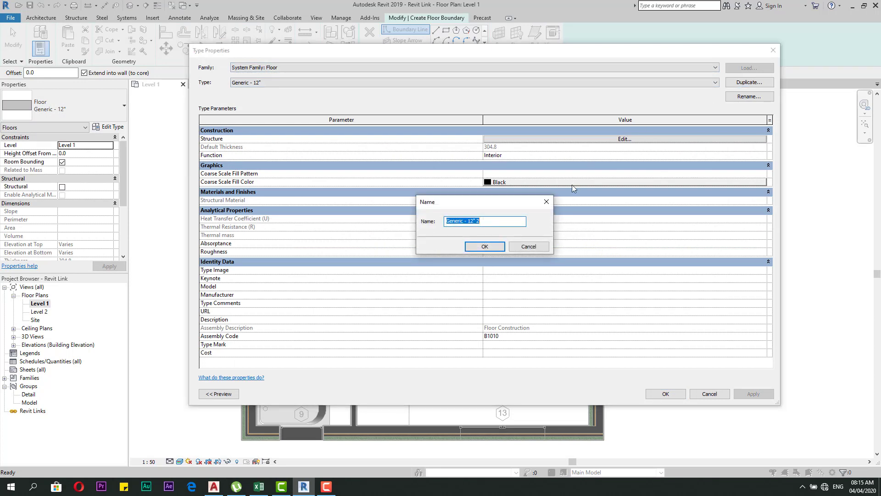
{"action": "type", "text": "f"}
{"action": "key", "text": "BackSpace"}
{"action": "type", "text": "Ground Floor"}
{"action": "left_click", "coordinate": [485, 246]}
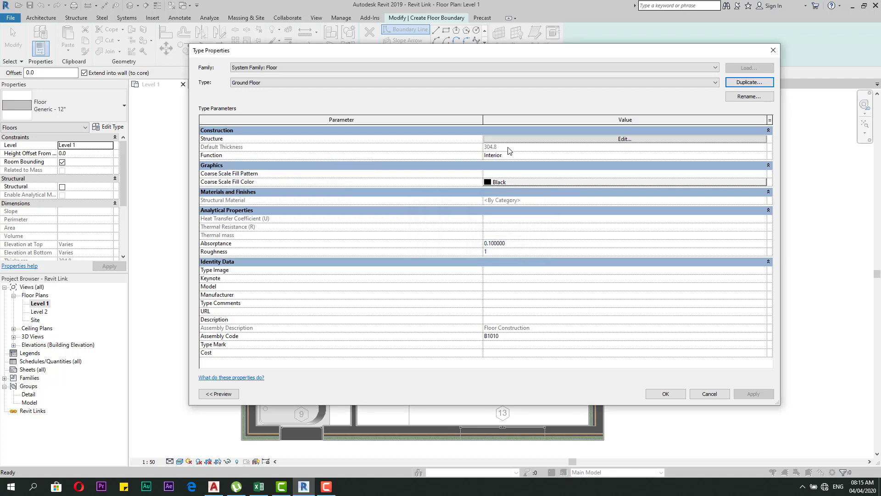
Step: Set the Ground Floor type's structure layer to a thickness of 200 with the Counter Top material
{"action": "left_click", "coordinate": [542, 141]}
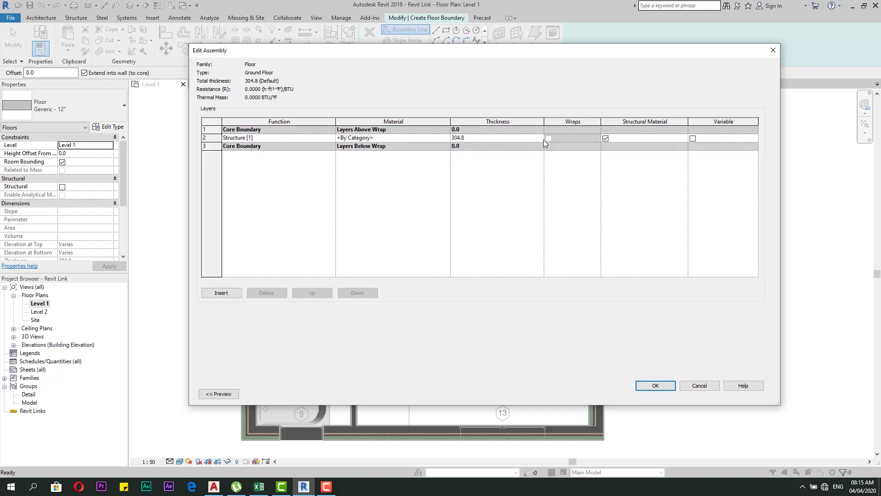
{"action": "left_click", "coordinate": [471, 138]}
{"action": "left_click", "coordinate": [436, 137]}
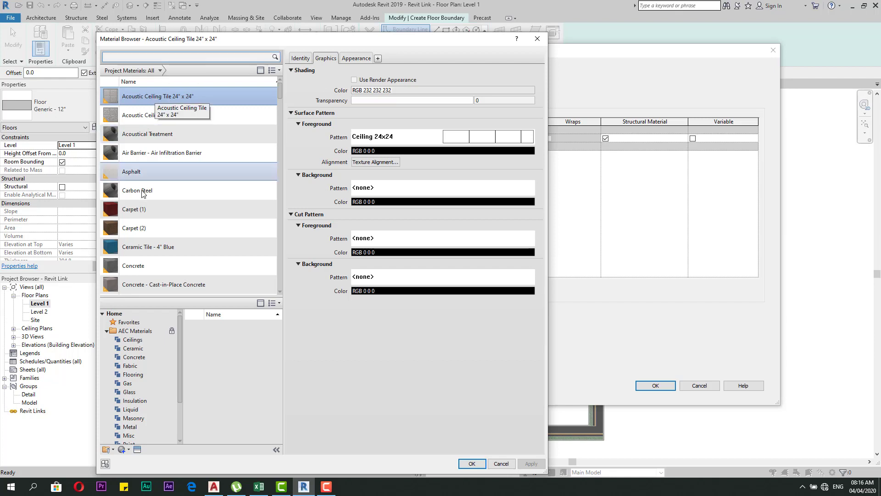
{"action": "scroll", "coordinate": [143, 210], "scroll_direction": "down", "scroll_amount": 7}
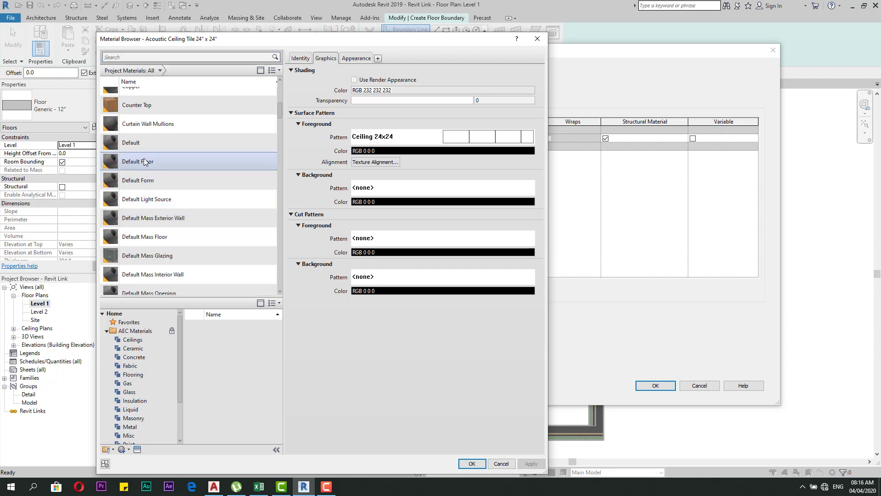
{"action": "left_click", "coordinate": [137, 105]}
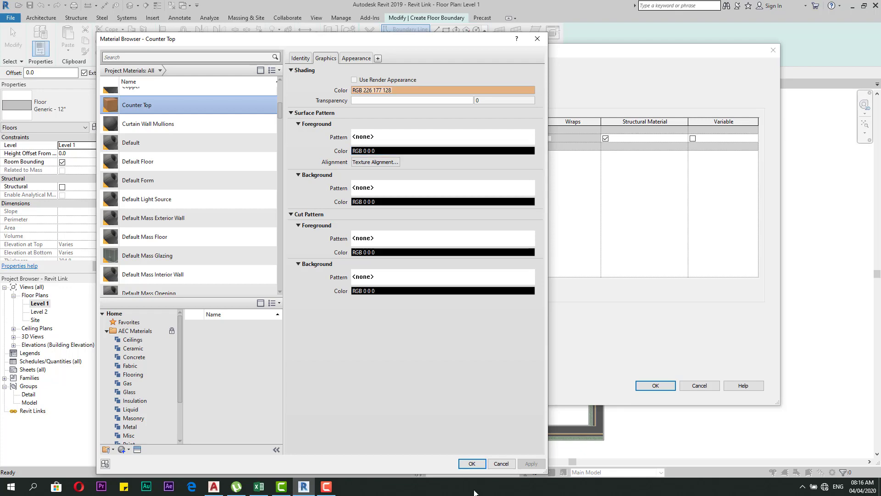
{"action": "left_click", "coordinate": [471, 463]}
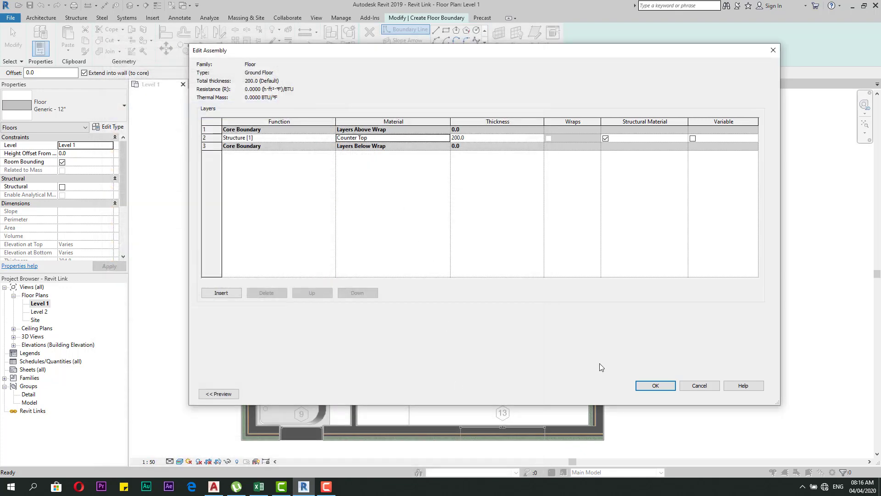
{"action": "left_click", "coordinate": [652, 385]}
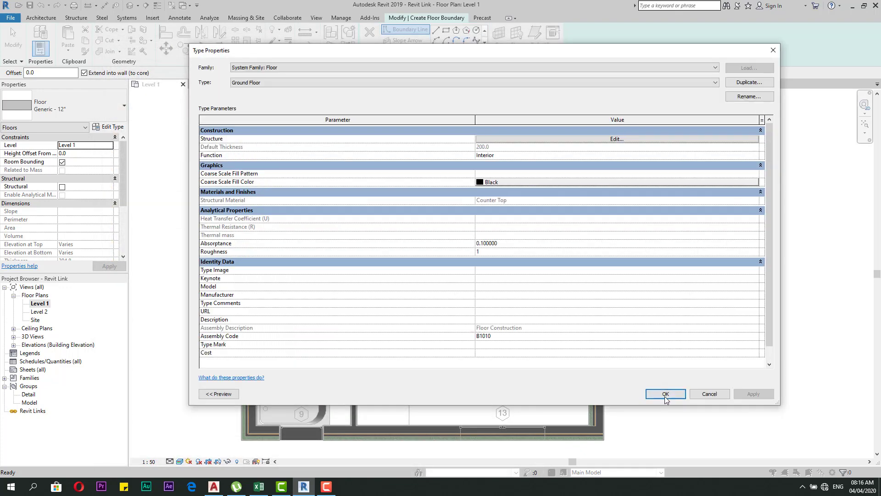
{"action": "left_click", "coordinate": [666, 394]}
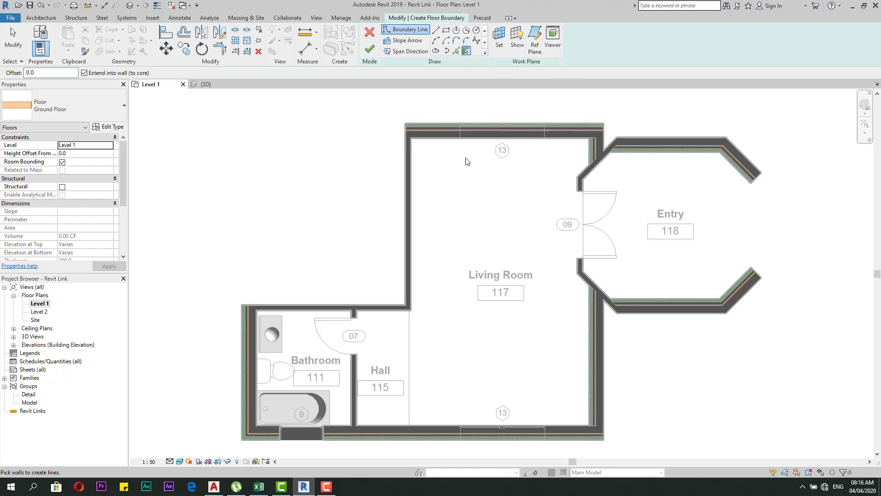
Step: Set the floor plan's visual style to Consistent Colors
{"action": "scroll", "coordinate": [424, 166], "scroll_direction": "up", "scroll_amount": 3}
{"action": "scroll", "coordinate": [400, 181], "scroll_direction": "up", "scroll_amount": 2}
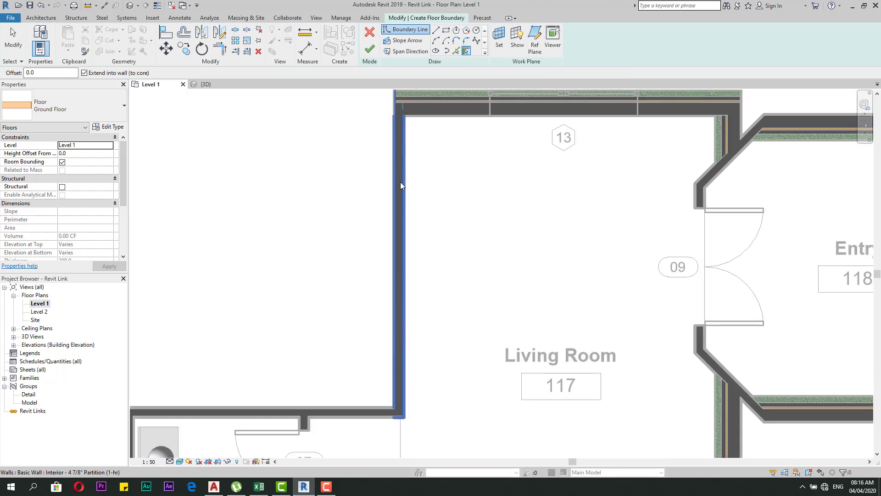
{"action": "left_click", "coordinate": [183, 462]}
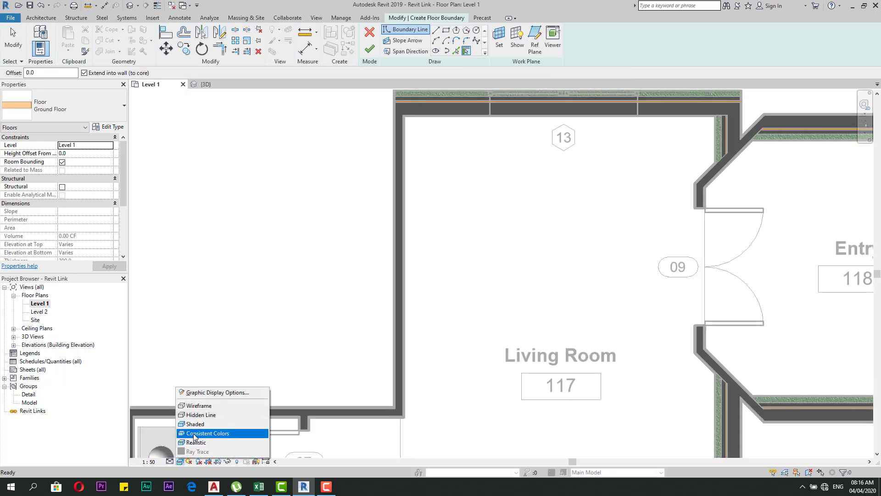
{"action": "left_click", "coordinate": [195, 436]}
{"action": "scroll", "coordinate": [277, 316], "scroll_direction": "down", "scroll_amount": 1}
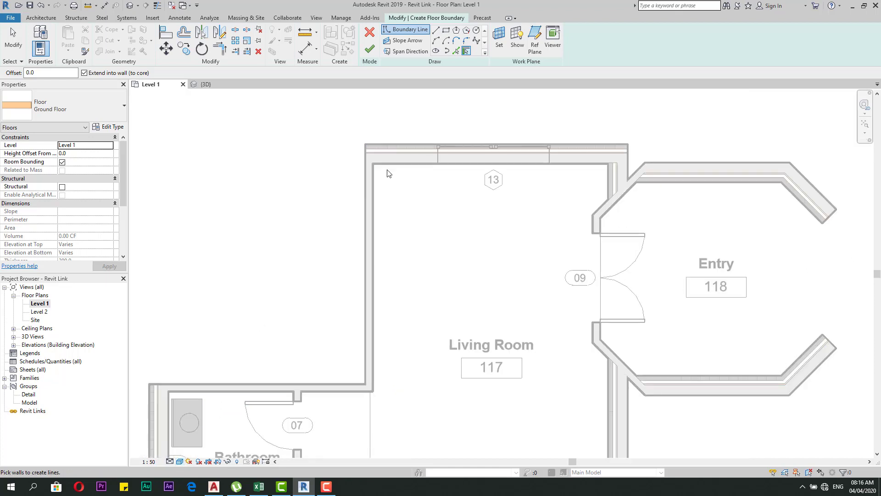
Step: Pick the living room's upper wall as a floor boundary extended to the wall core, and undo it
{"action": "left_click", "coordinate": [400, 152]}
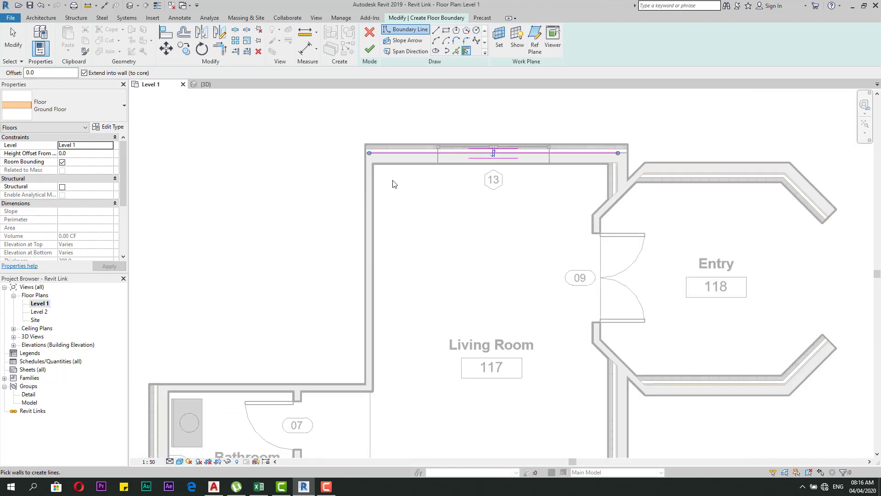
{"action": "scroll", "coordinate": [505, 96], "scroll_direction": "up", "scroll_amount": 3}
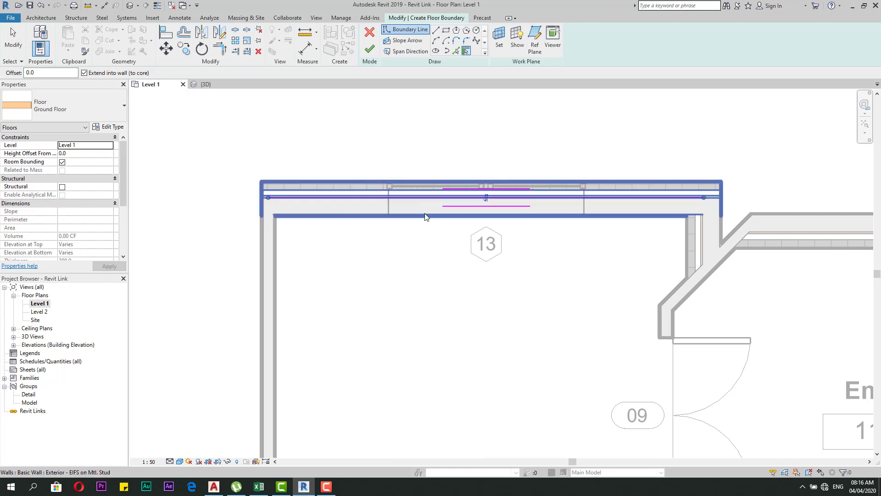
{"action": "scroll", "coordinate": [723, 199], "scroll_direction": "up", "scroll_amount": 2}
{"action": "scroll", "coordinate": [597, 204], "scroll_direction": "down", "scroll_amount": 3}
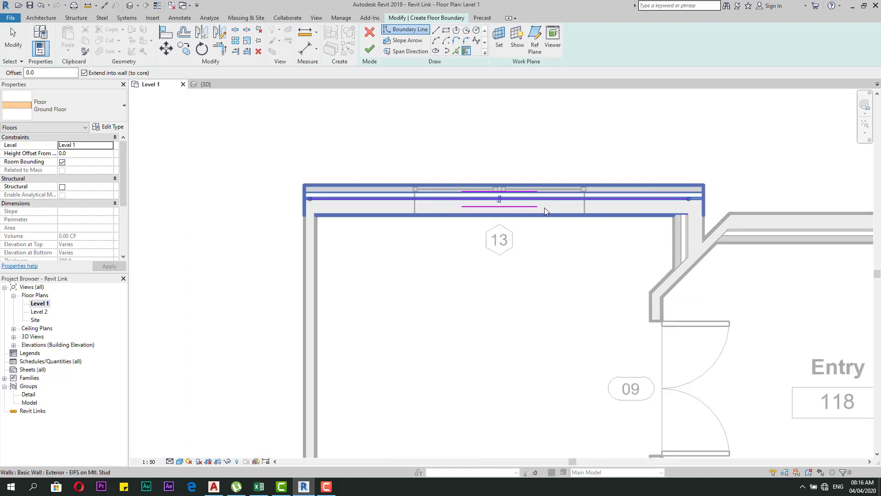
{"action": "scroll", "coordinate": [323, 183], "scroll_direction": "up", "scroll_amount": 3}
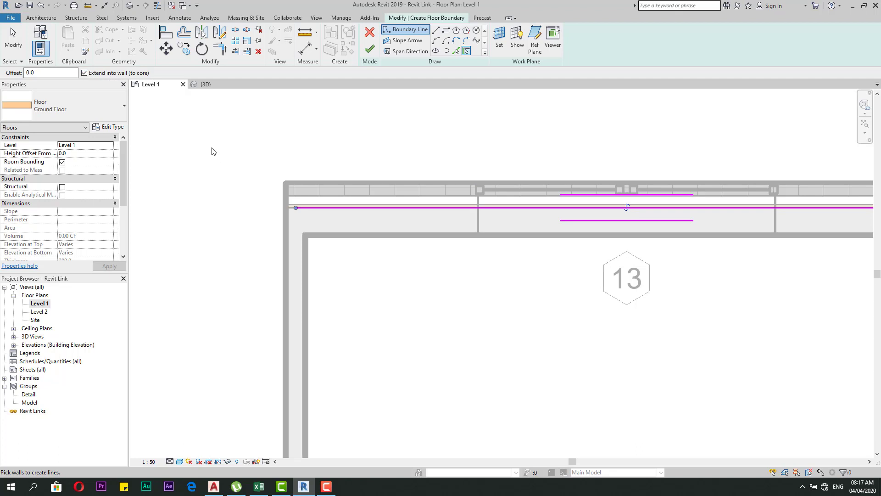
{"action": "scroll", "coordinate": [212, 150], "scroll_direction": "down", "scroll_amount": 3}
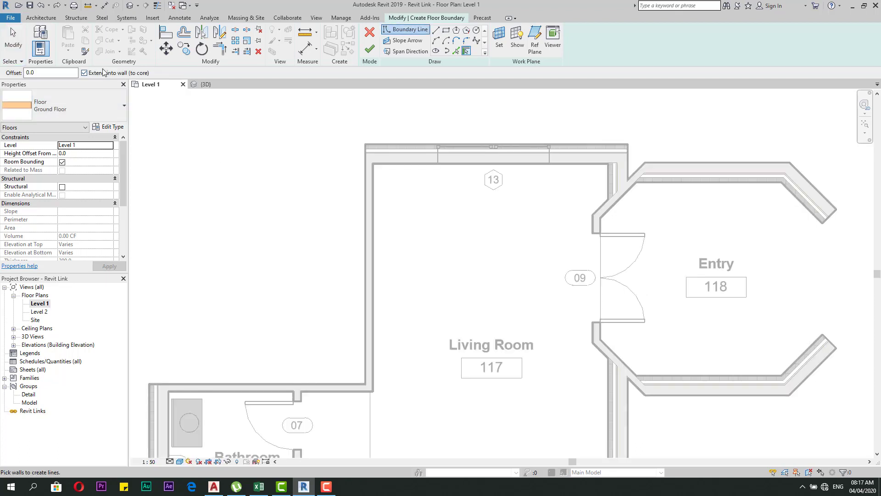
Step: Pick the living room's upper wall as a floor boundary without extending into the core, and flip the line to the interior face
{"action": "left_click", "coordinate": [85, 73]}
{"action": "left_click", "coordinate": [407, 150]}
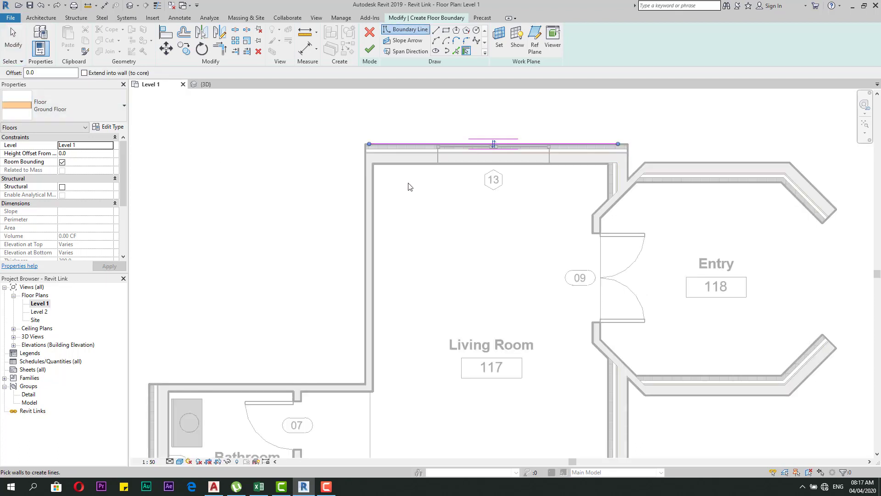
{"action": "scroll", "coordinate": [534, 121], "scroll_direction": "up", "scroll_amount": 3}
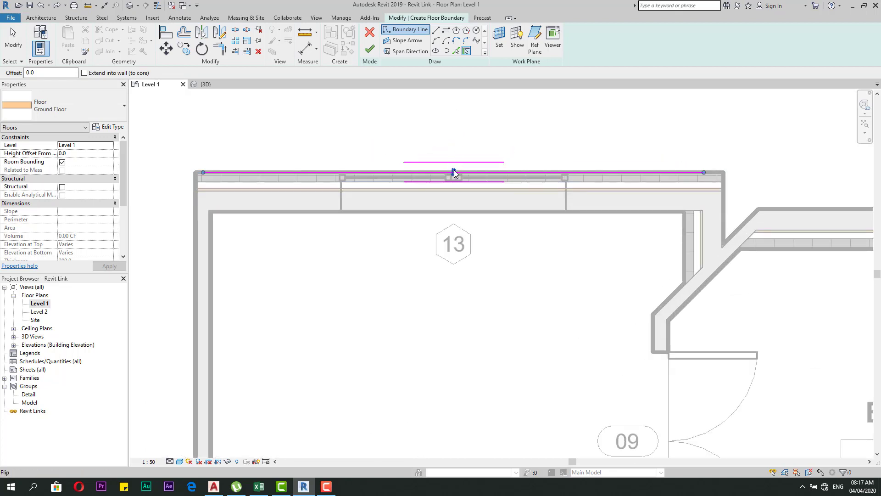
{"action": "left_click", "coordinate": [453, 171]}
{"action": "left_click", "coordinate": [454, 212]}
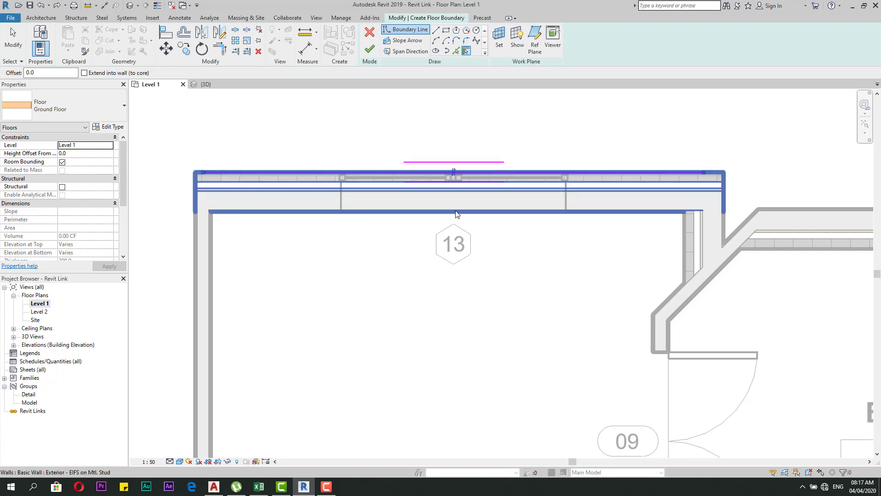
Step: Re-enable extending floor boundaries into the wall core and open the boundary offset value for editing
{"action": "left_click", "coordinate": [84, 72]}
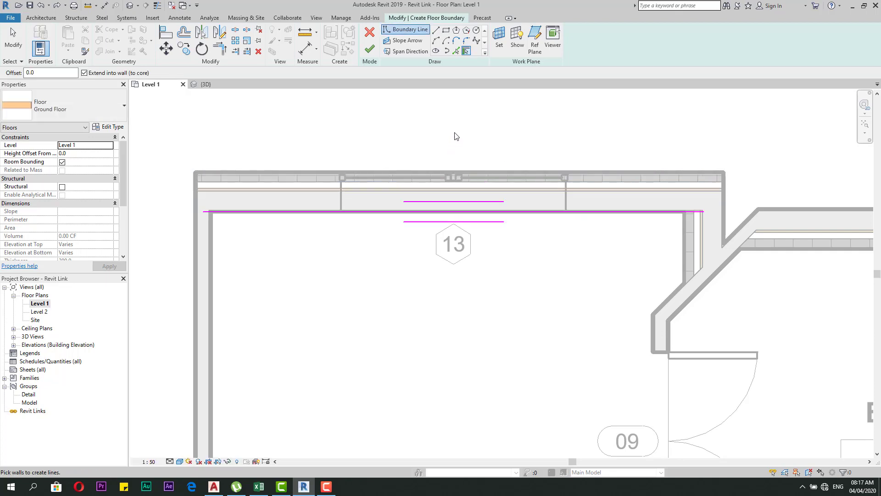
{"action": "double_click", "coordinate": [58, 74]}
{"action": "scroll", "coordinate": [373, 147], "scroll_direction": "down", "scroll_amount": 2}
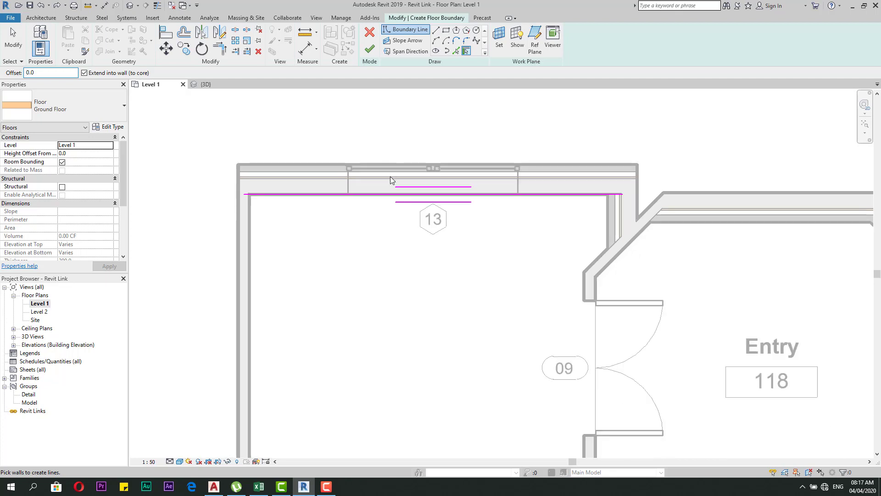
{"action": "scroll", "coordinate": [395, 188], "scroll_direction": "down", "scroll_amount": 2}
{"action": "scroll", "coordinate": [400, 188], "scroll_direction": "up", "scroll_amount": 1}
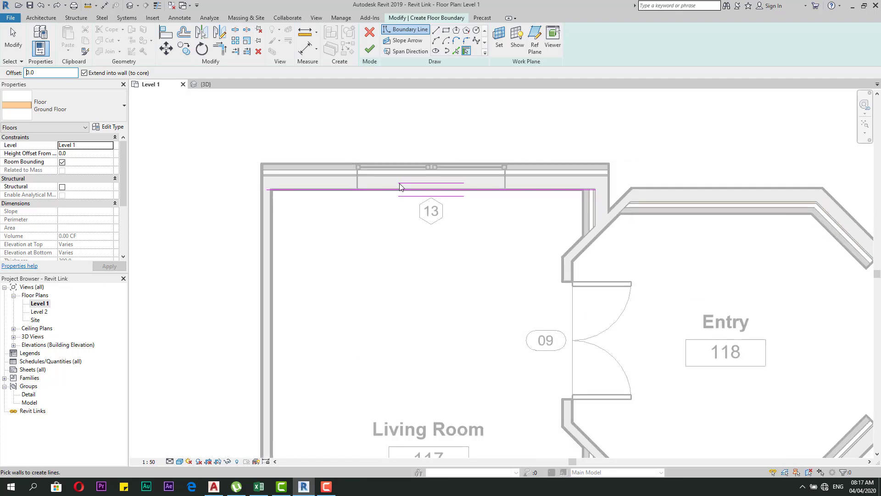
{"action": "scroll", "coordinate": [318, 156], "scroll_direction": "up", "scroll_amount": 1}
{"action": "scroll", "coordinate": [319, 152], "scroll_direction": "down", "scroll_amount": 3}
{"action": "scroll", "coordinate": [338, 180], "scroll_direction": "up", "scroll_amount": 2}
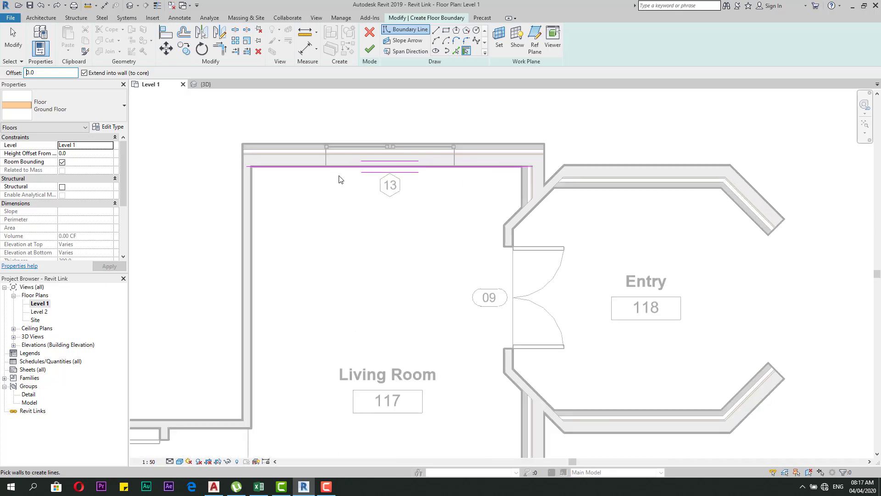
{"action": "scroll", "coordinate": [338, 165], "scroll_direction": "up", "scroll_amount": 3}
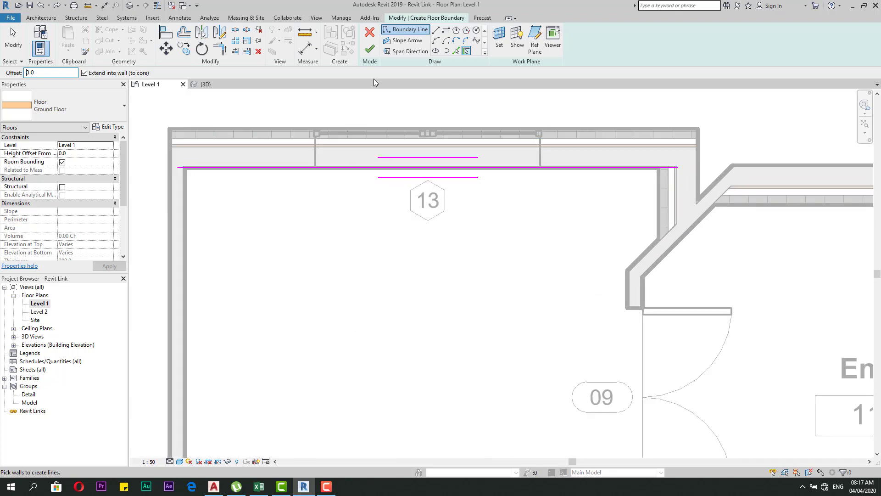
{"action": "scroll", "coordinate": [368, 160], "scroll_direction": "down", "scroll_amount": 2}
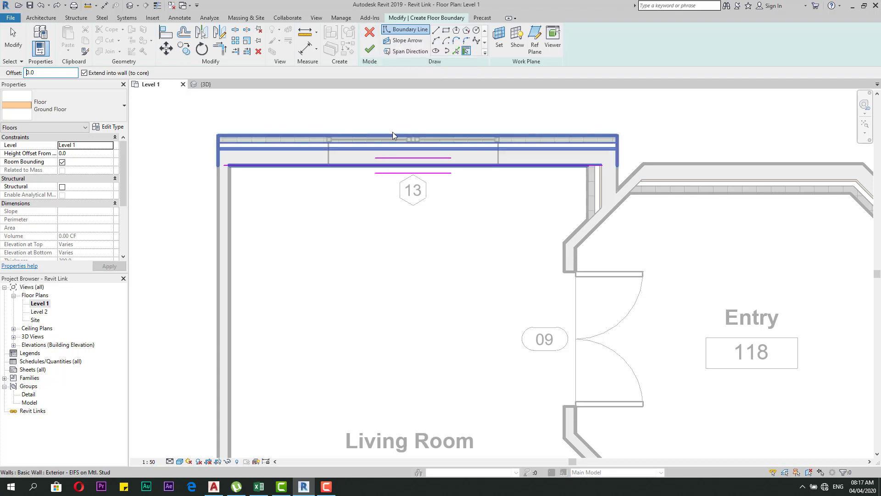
{"action": "scroll", "coordinate": [393, 132], "scroll_direction": "down", "scroll_amount": 1}
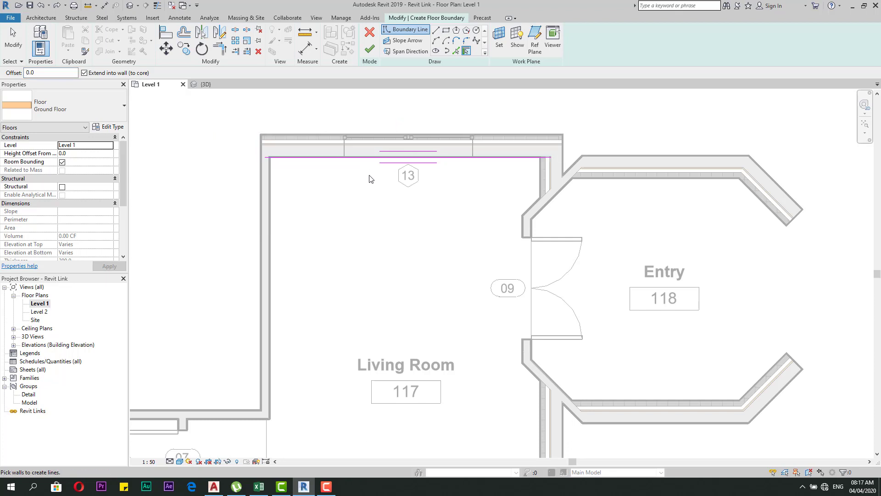
Step: Delete the floor boundary line along the inner face of the living room's upper wall
{"action": "key", "text": "Escape"}
{"action": "left_click", "coordinate": [382, 157]}
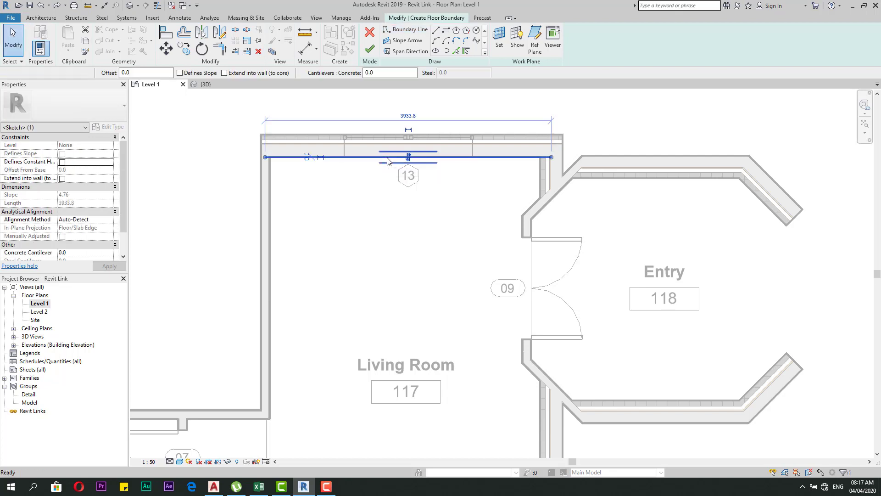
{"action": "key", "text": "Delete"}
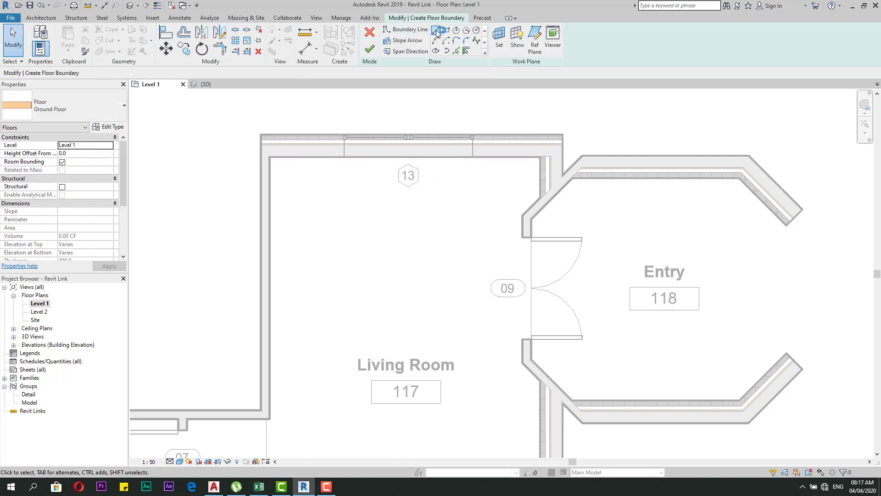
Step: Pick the outer edges of the living room's upper and left walls as floor boundary lines with Pick Lines
{"action": "left_click", "coordinate": [436, 30]}
{"action": "left_click", "coordinate": [455, 51]}
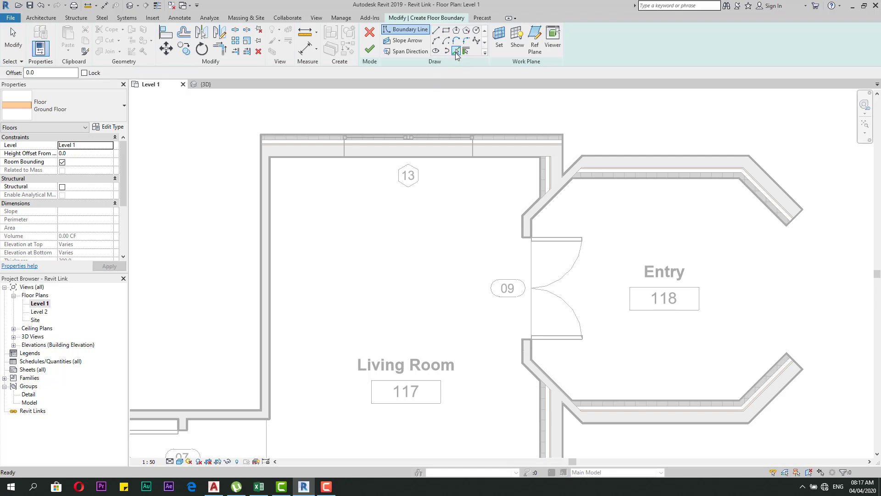
{"action": "left_click", "coordinate": [364, 134]}
{"action": "left_click", "coordinate": [258, 167]}
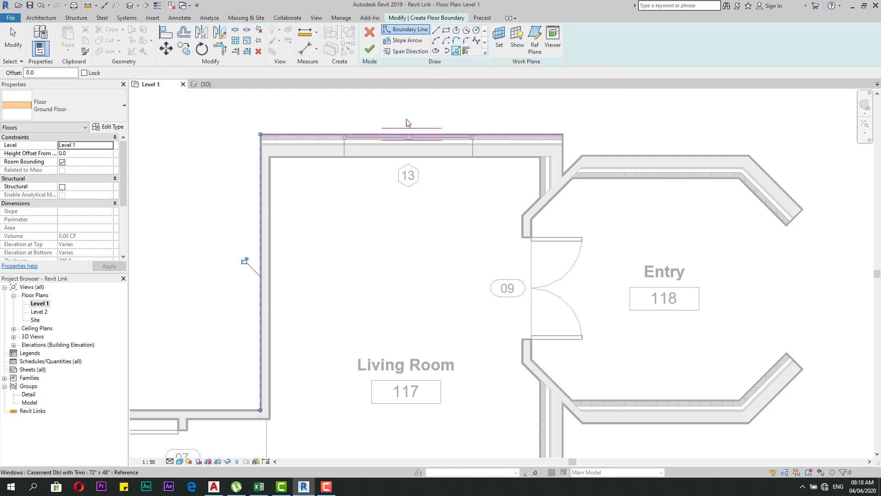
{"action": "scroll", "coordinate": [240, 262], "scroll_direction": "down", "scroll_amount": 3}
{"action": "scroll", "coordinate": [264, 266], "scroll_direction": "up", "scroll_amount": 3}
Step: Pick the outer edges of the bathroom's upper and left walls, the lower exterior wall and the living room's right wall as boundary lines
{"action": "left_click", "coordinate": [257, 245]}
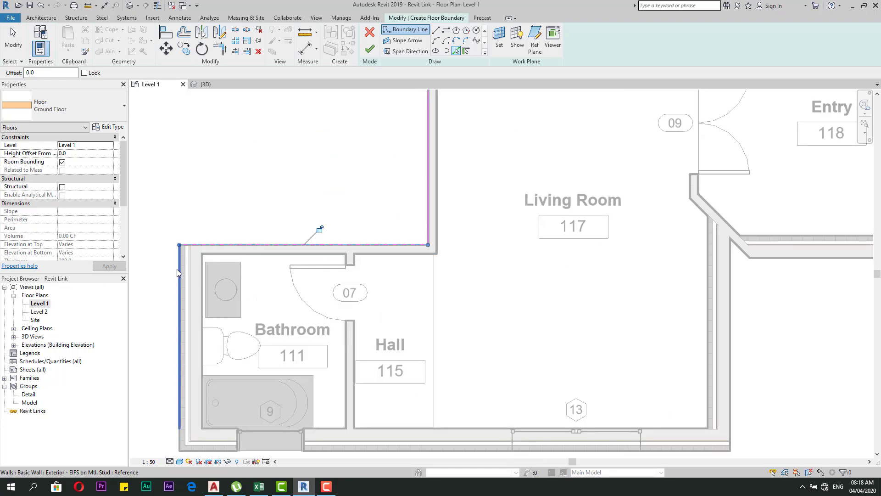
{"action": "left_click", "coordinate": [180, 317]}
{"action": "scroll", "coordinate": [184, 294], "scroll_direction": "down", "scroll_amount": 2}
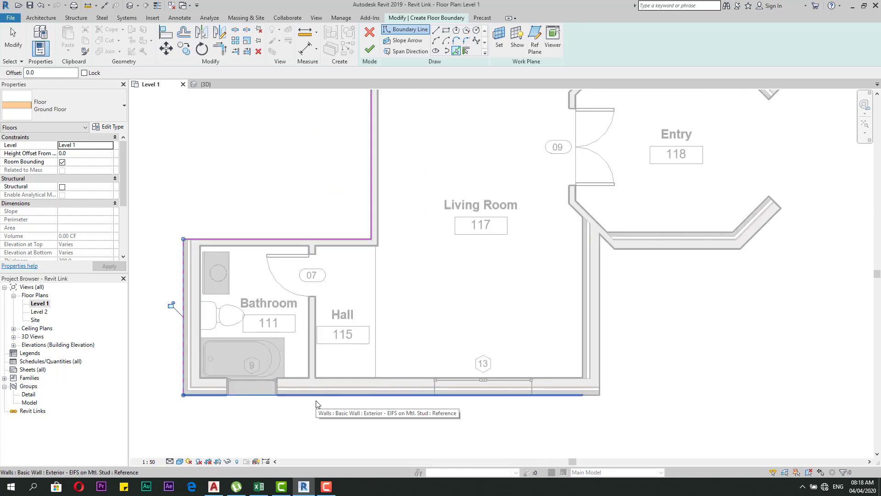
{"action": "left_click", "coordinate": [295, 401]}
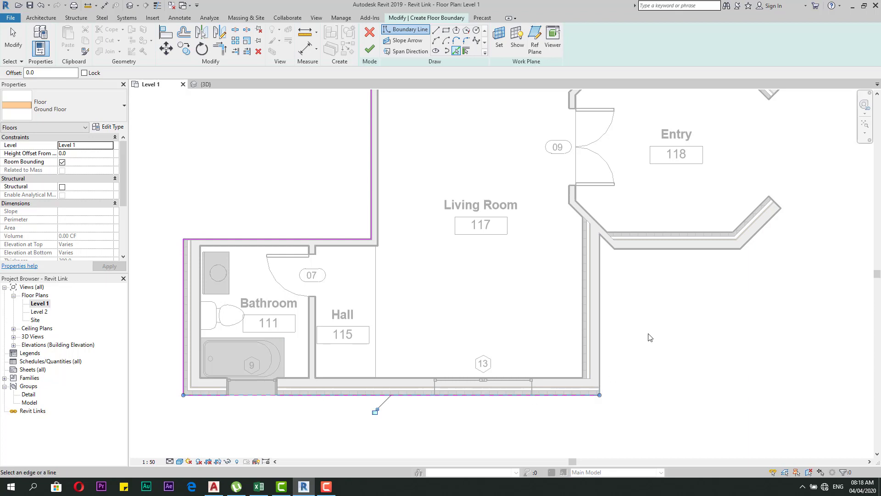
{"action": "left_click", "coordinate": [606, 299]}
{"action": "scroll", "coordinate": [618, 212], "scroll_direction": "up", "scroll_amount": 3}
{"action": "scroll", "coordinate": [470, 244], "scroll_direction": "down", "scroll_amount": 3}
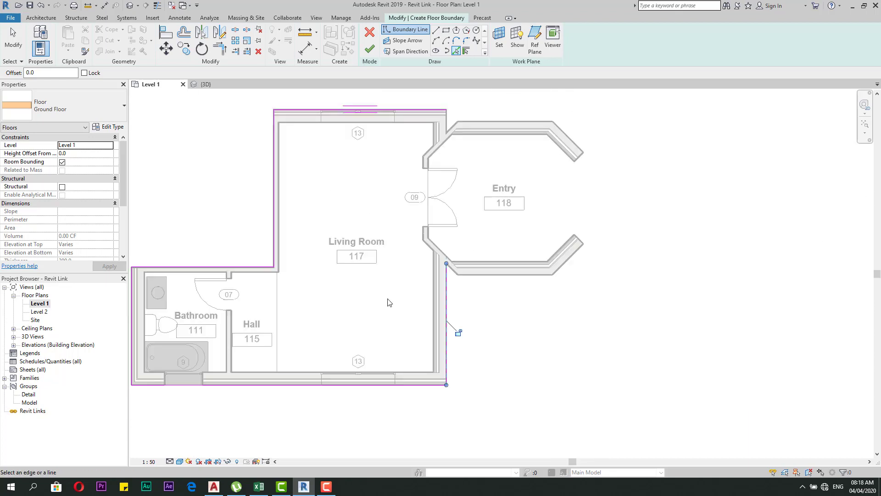
Step: Pick the outer edges of the Entry's lower diagonal, horizontal and angled walls as floor boundary lines
{"action": "scroll", "coordinate": [454, 323], "scroll_direction": "up", "scroll_amount": 3}
{"action": "left_click", "coordinate": [439, 278]}
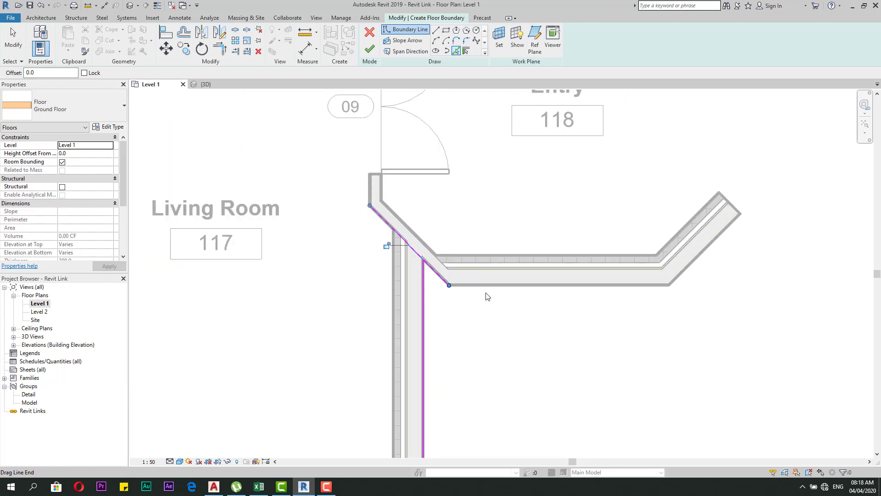
{"action": "left_click", "coordinate": [516, 287]}
{"action": "left_click", "coordinate": [714, 253]}
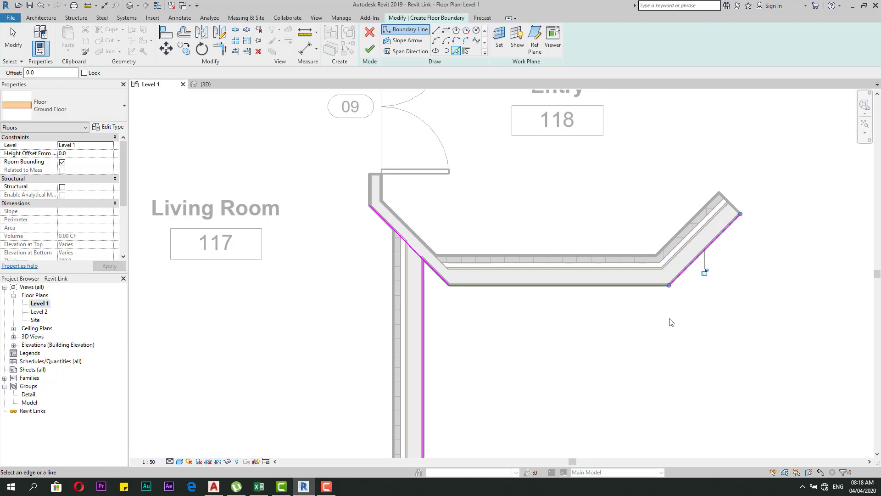
{"action": "scroll", "coordinate": [711, 257], "scroll_direction": "down", "scroll_amount": 3}
{"action": "scroll", "coordinate": [698, 156], "scroll_direction": "up", "scroll_amount": 1}
Step: Pick the Entry's upper outer wall edges and the adjoining short living room wall edge as boundary lines, and try to finish the sketch
{"action": "left_click", "coordinate": [690, 147]}
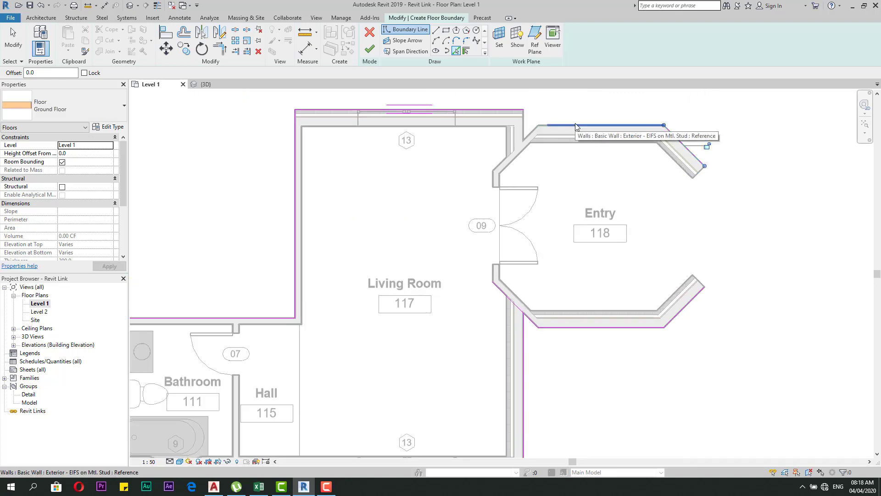
{"action": "scroll", "coordinate": [531, 130], "scroll_direction": "up", "scroll_amount": 3}
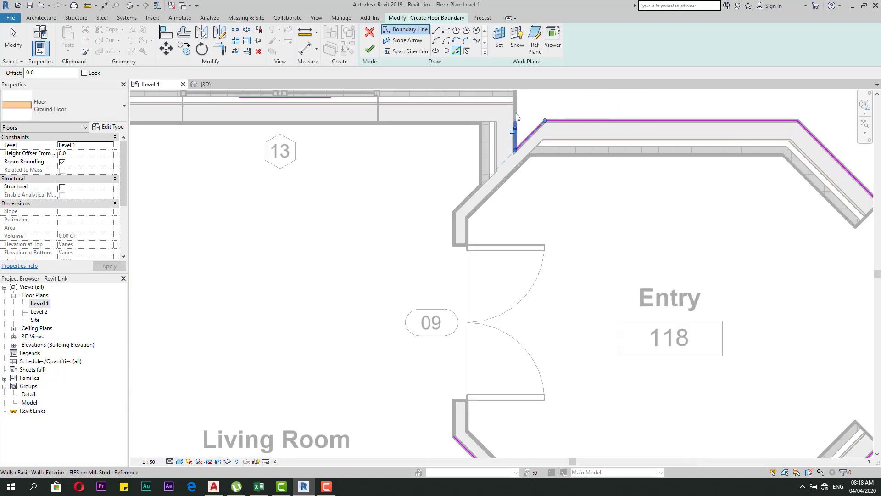
{"action": "scroll", "coordinate": [468, 150], "scroll_direction": "down", "scroll_amount": 3}
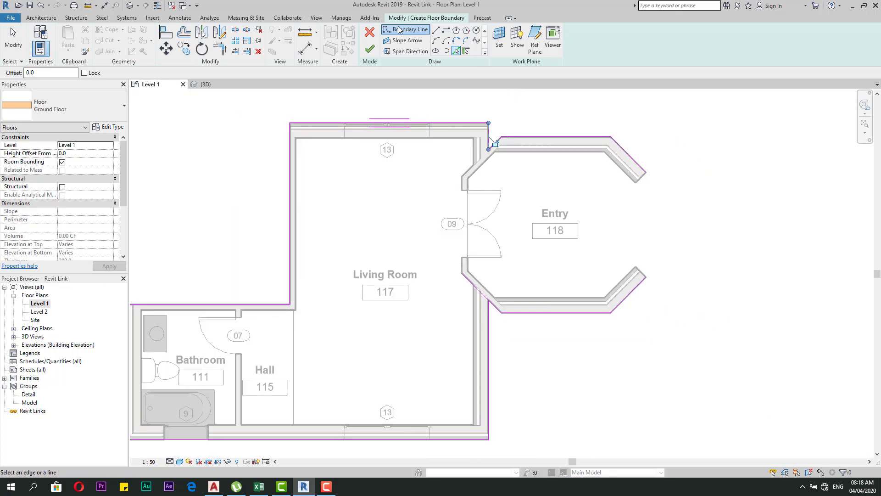
{"action": "scroll", "coordinate": [643, 170], "scroll_direction": "down", "scroll_amount": 1}
{"action": "left_click", "coordinate": [642, 171]}
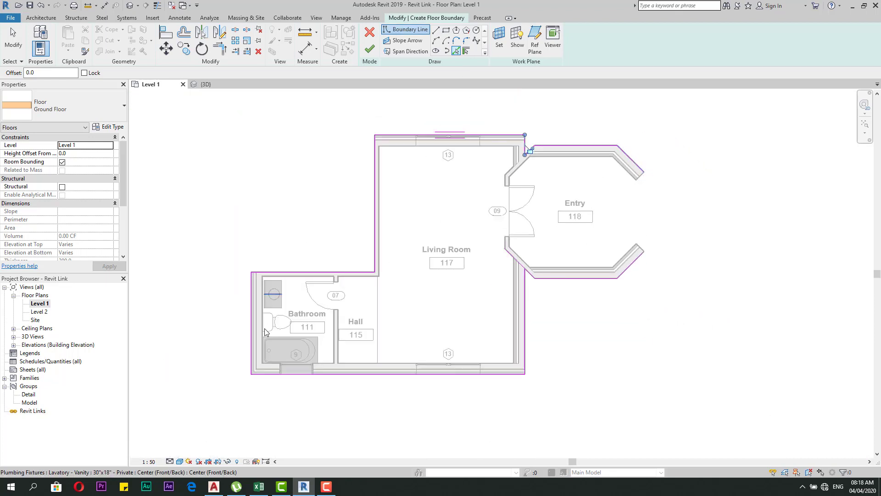
{"action": "left_click", "coordinate": [371, 52]}
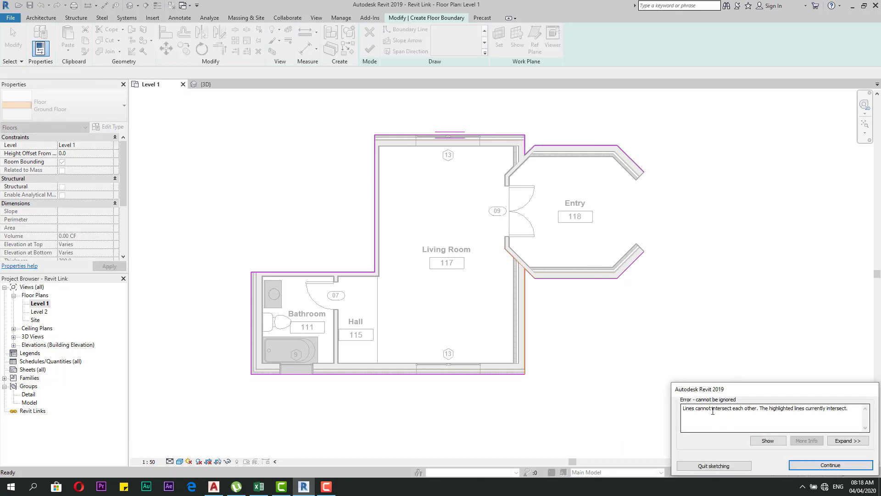
{"action": "left_click", "coordinate": [830, 465]}
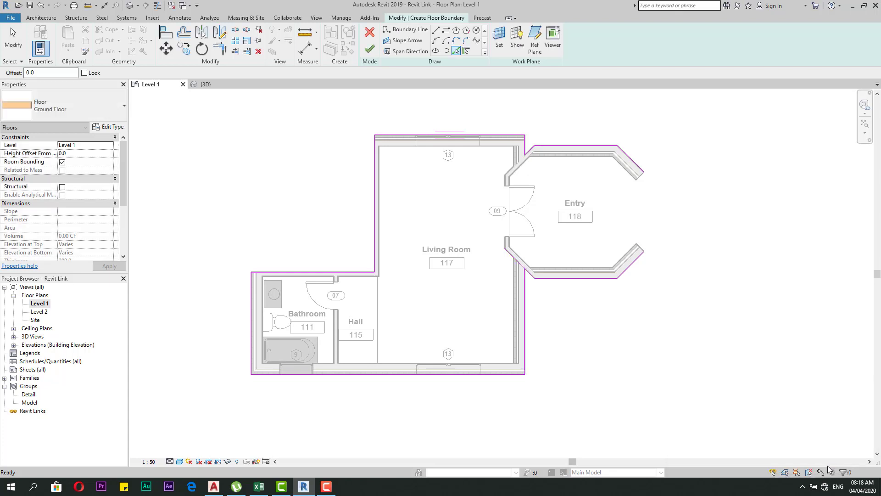
Step: Close the Entry's open side with a straight boundary line between its two wall ends, and try to finish the sketch
{"action": "left_click", "coordinate": [436, 31]}
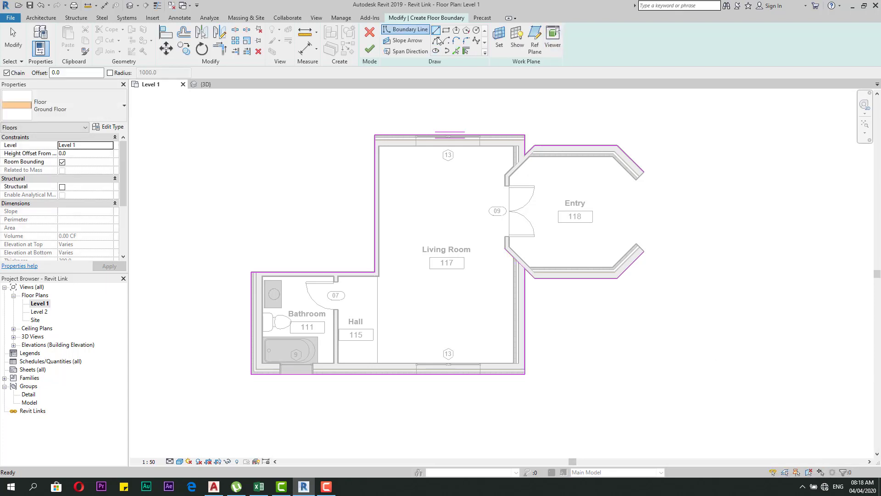
{"action": "left_click", "coordinate": [644, 172]}
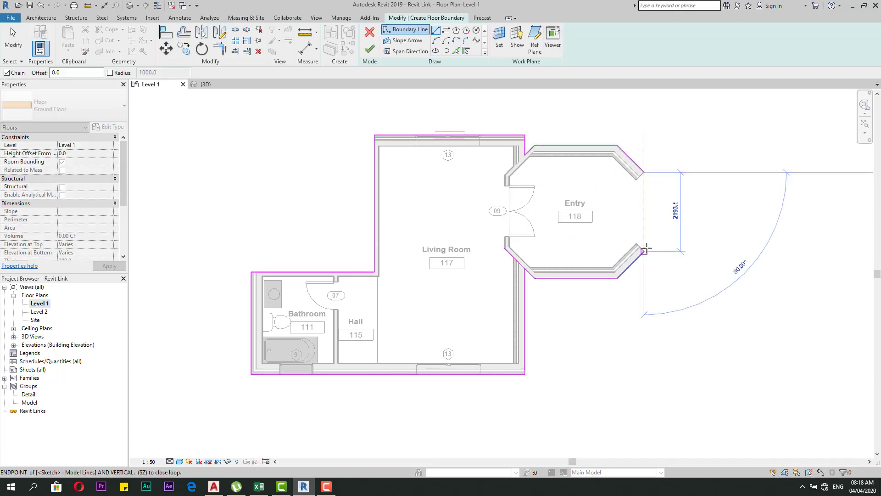
{"action": "left_click", "coordinate": [645, 249]}
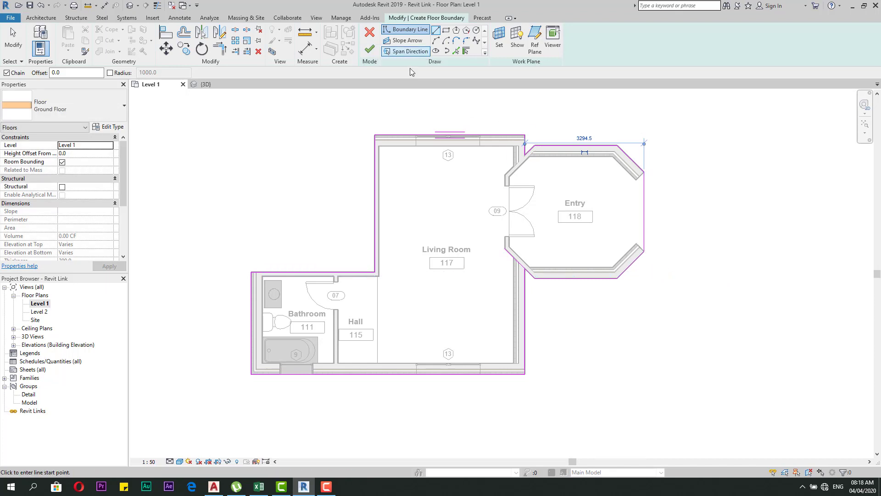
{"action": "left_click", "coordinate": [370, 48]}
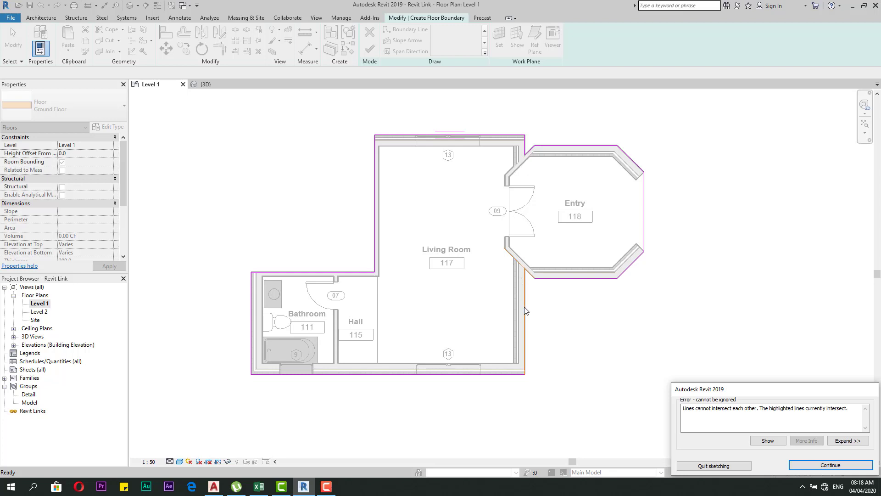
{"action": "left_click", "coordinate": [830, 465]}
Step: Trim the Entry's lower diagonal boundary line to a corner with the living room's right wall boundary line
{"action": "scroll", "coordinate": [581, 243], "scroll_direction": "up", "scroll_amount": 5}
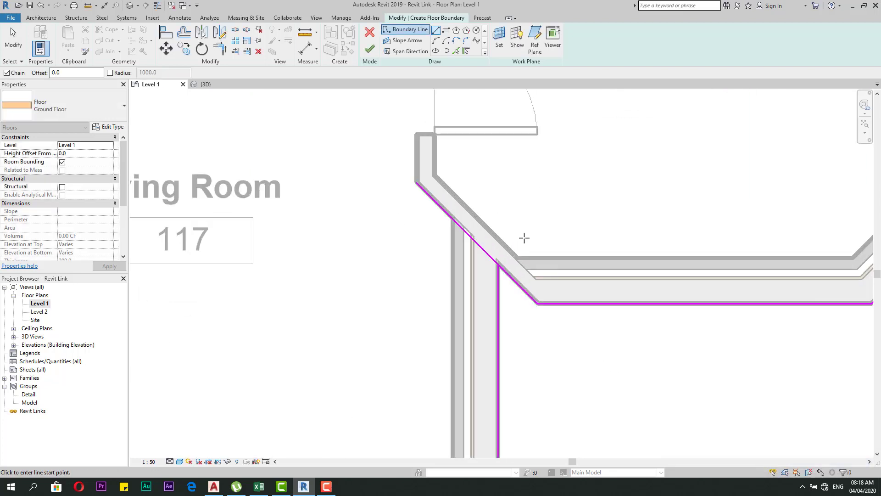
{"action": "scroll", "coordinate": [390, 115], "scroll_direction": "down", "scroll_amount": 3}
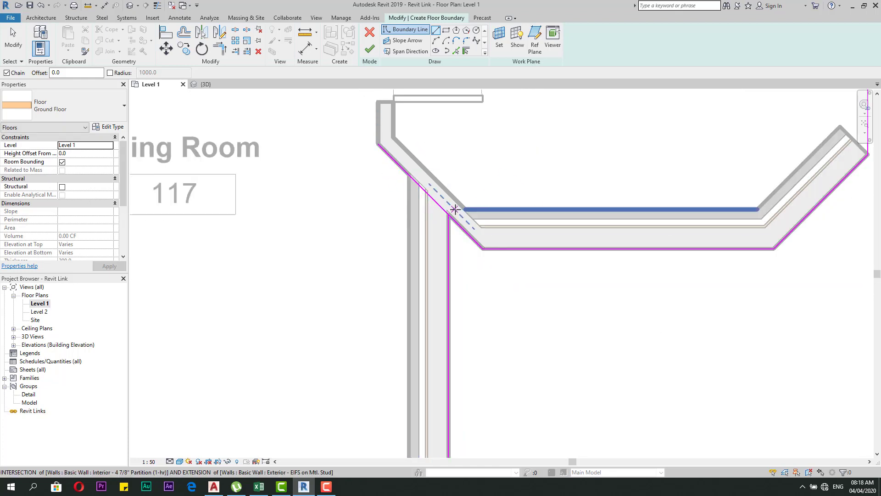
{"action": "left_click", "coordinate": [218, 56]}
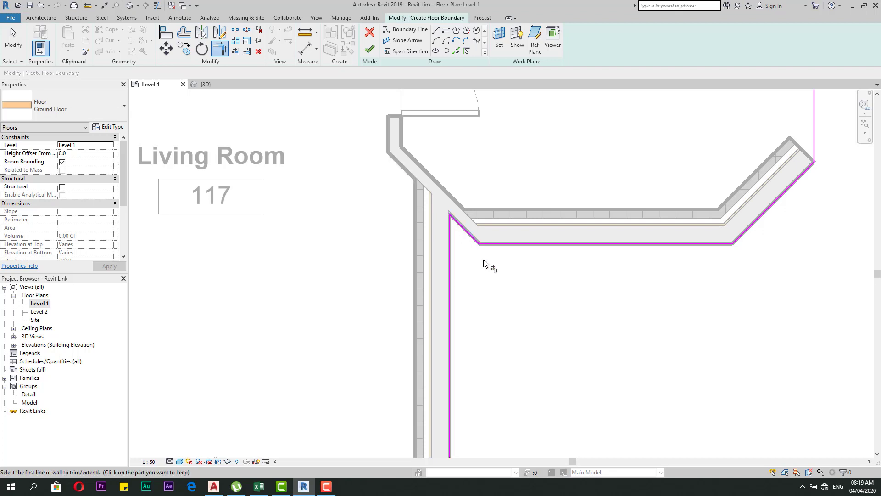
{"action": "scroll", "coordinate": [533, 344], "scroll_direction": "down", "scroll_amount": 5}
{"action": "scroll", "coordinate": [510, 183], "scroll_direction": "up", "scroll_amount": 4}
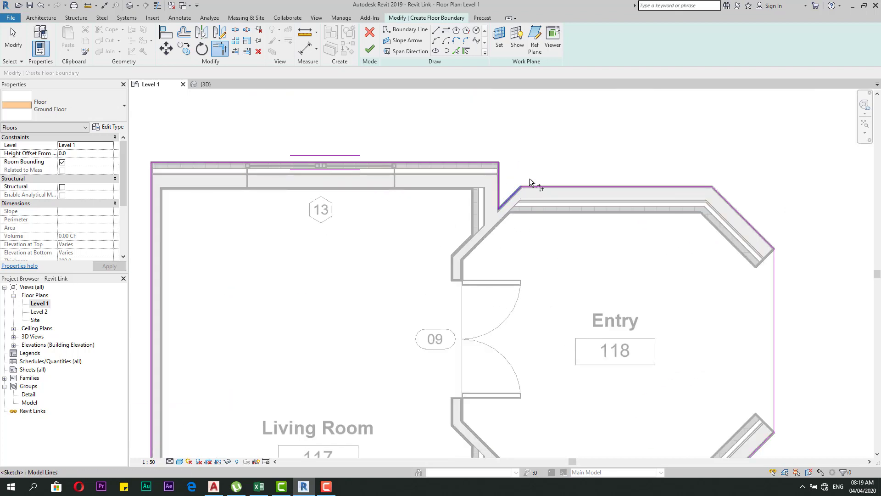
{"action": "scroll", "coordinate": [542, 166], "scroll_direction": "up", "scroll_amount": 2}
{"action": "scroll", "coordinate": [551, 160], "scroll_direction": "down", "scroll_amount": 4}
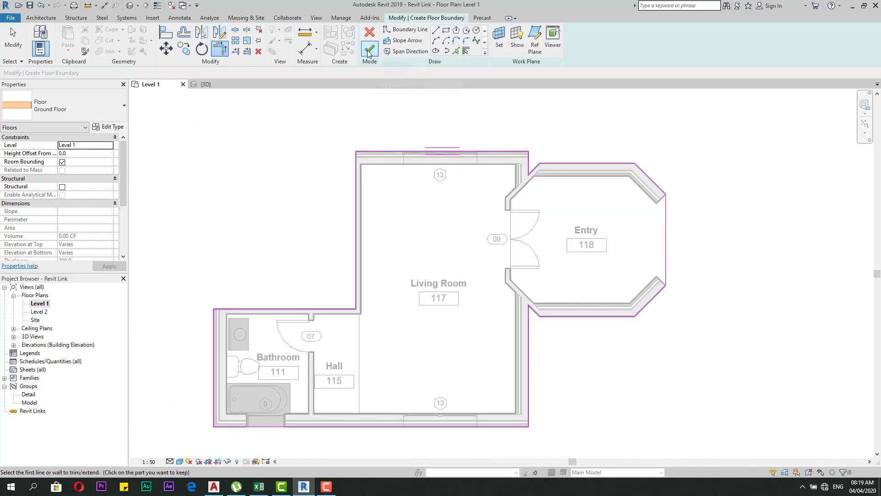
Step: Finish the floor sketch and deselect the new floor
{"action": "left_click", "coordinate": [370, 50]}
{"action": "scroll", "coordinate": [494, 196], "scroll_direction": "down", "scroll_amount": 3}
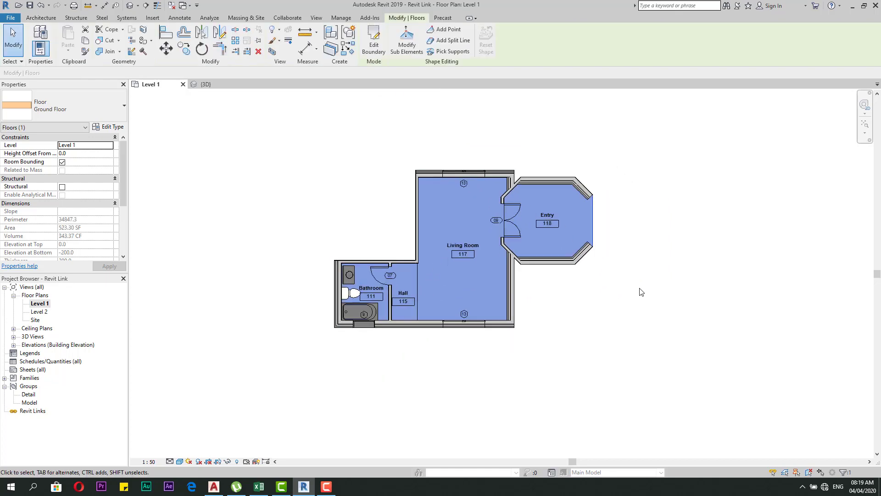
{"action": "left_click", "coordinate": [641, 292]}
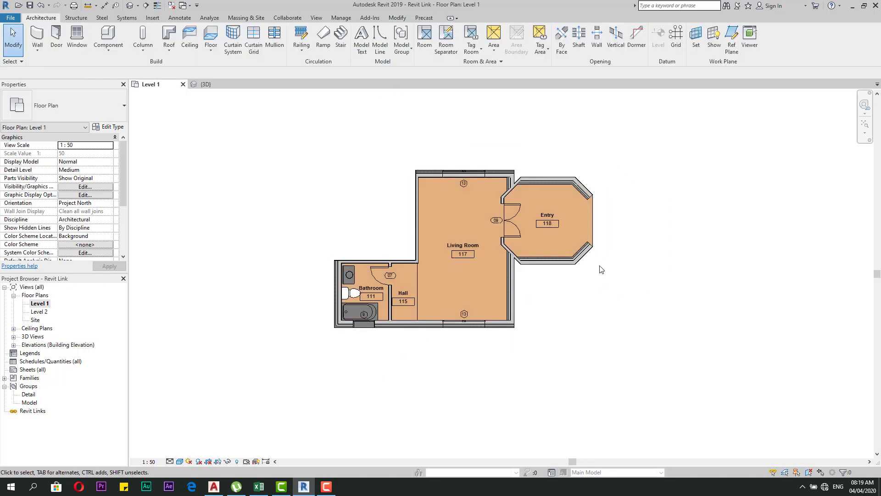
Step: Tile the Level 1 plan and 3D views side by side and zoom all views to fit
{"action": "left_click", "coordinate": [315, 18]}
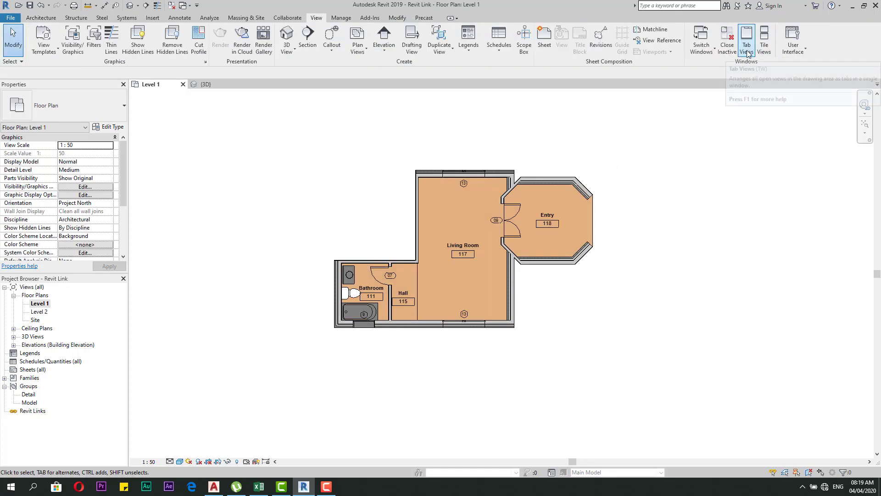
{"action": "left_click", "coordinate": [763, 51]}
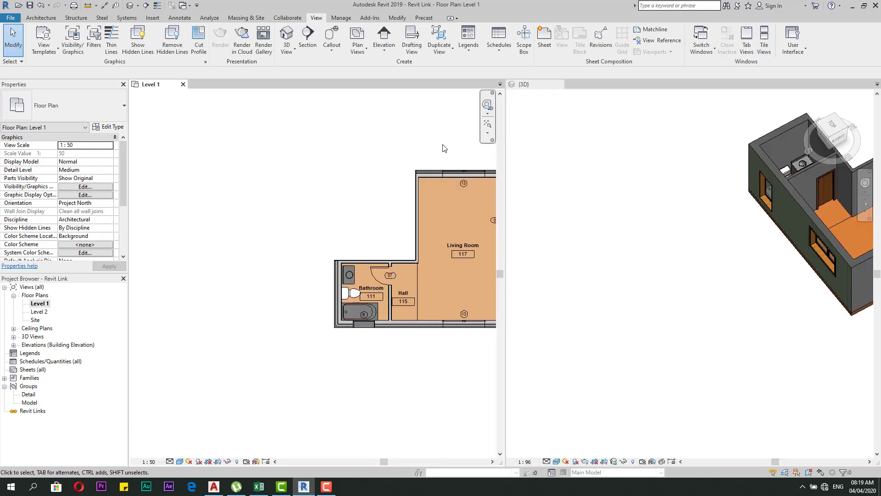
{"action": "left_click", "coordinate": [487, 135]}
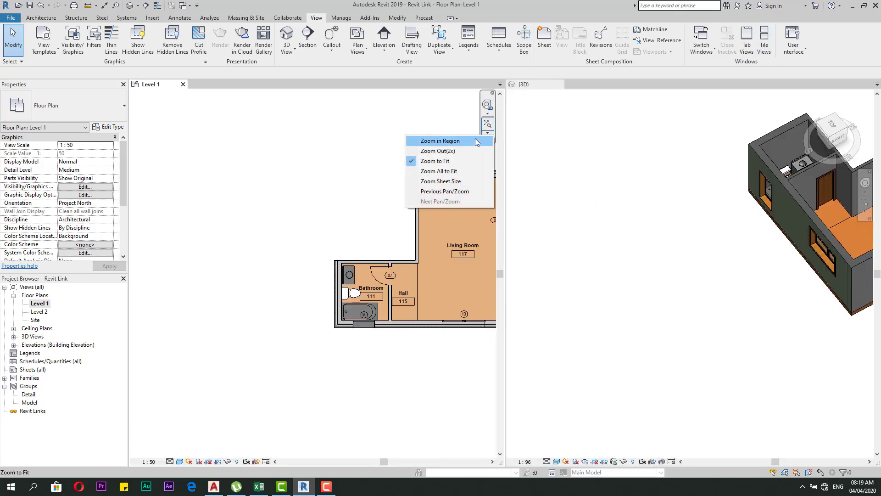
{"action": "left_click", "coordinate": [424, 171]}
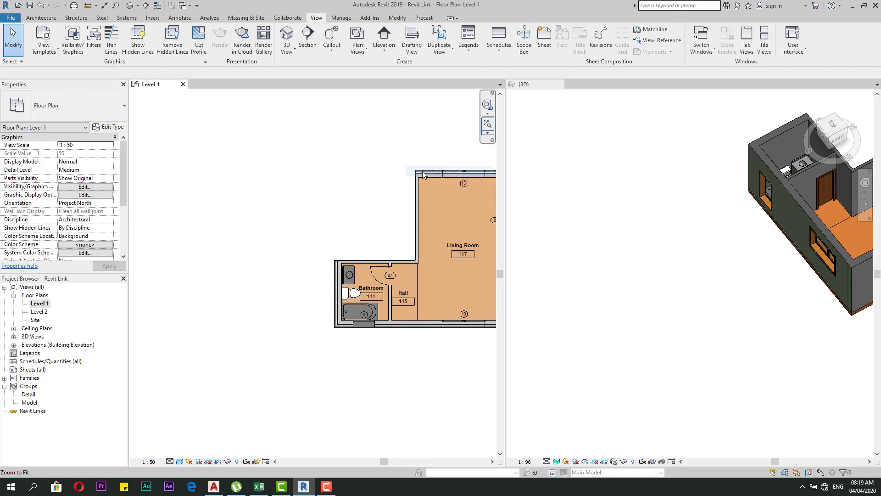
{"action": "scroll", "coordinate": [686, 241], "scroll_direction": "up", "scroll_amount": 8}
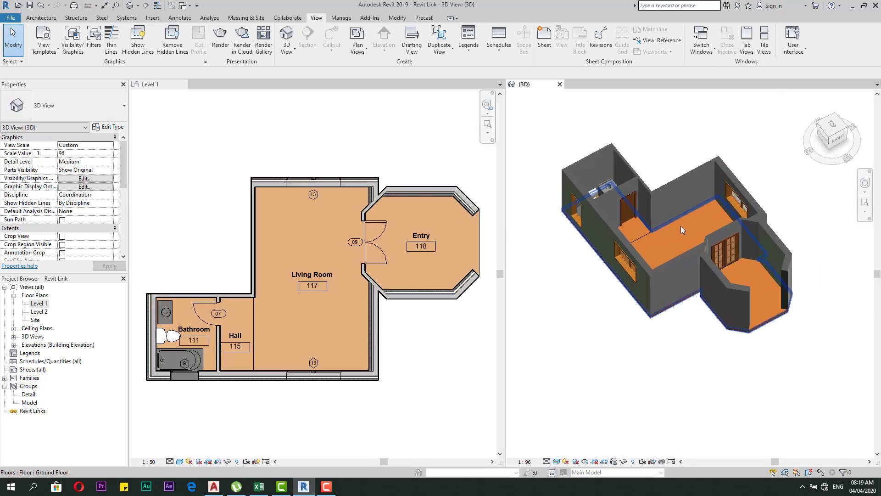
Step: Select the ground floor in the 3D view and again in the Level 1 plan to examine its extent
{"action": "left_click", "coordinate": [819, 375]}
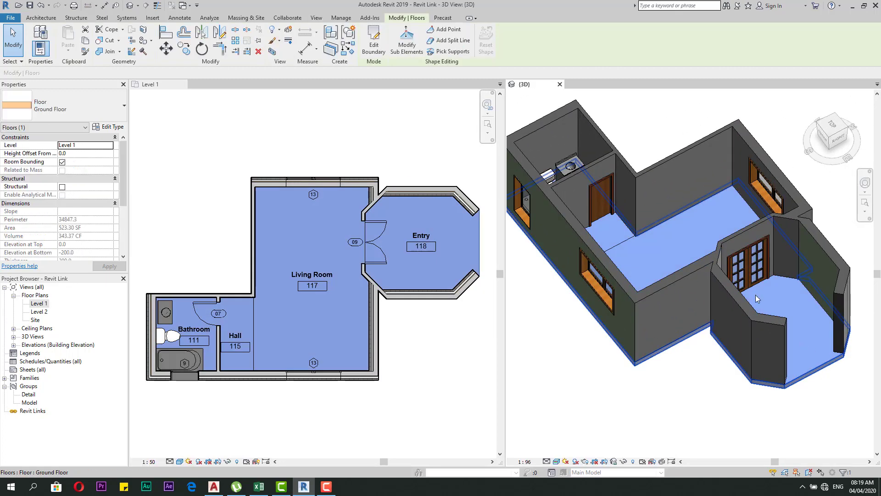
{"action": "left_click", "coordinate": [581, 369]}
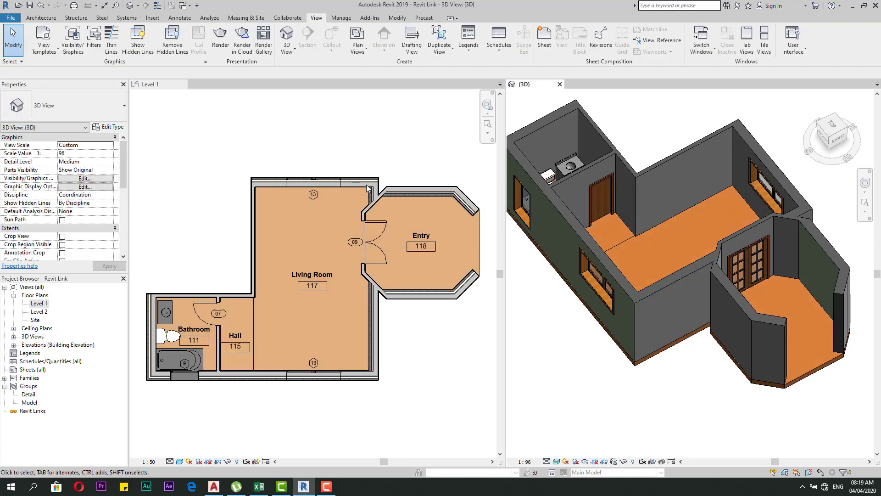
{"action": "left_click", "coordinate": [376, 138]}
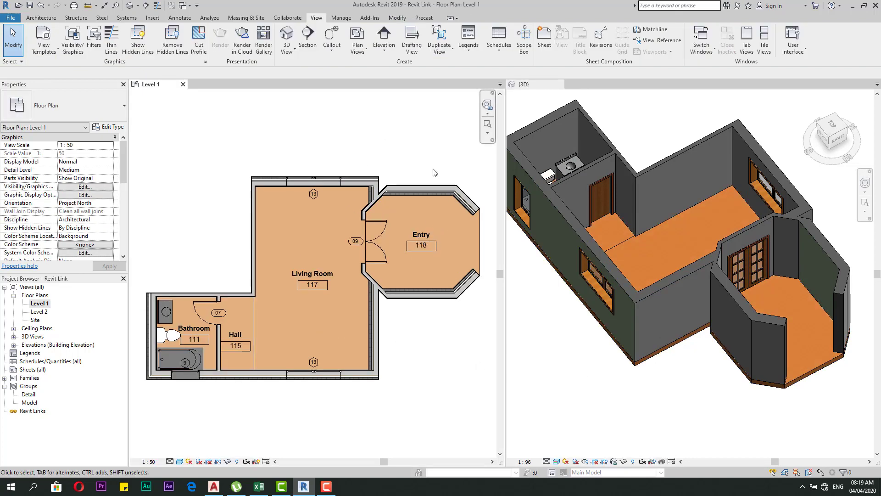
{"action": "left_click", "coordinate": [477, 243]}
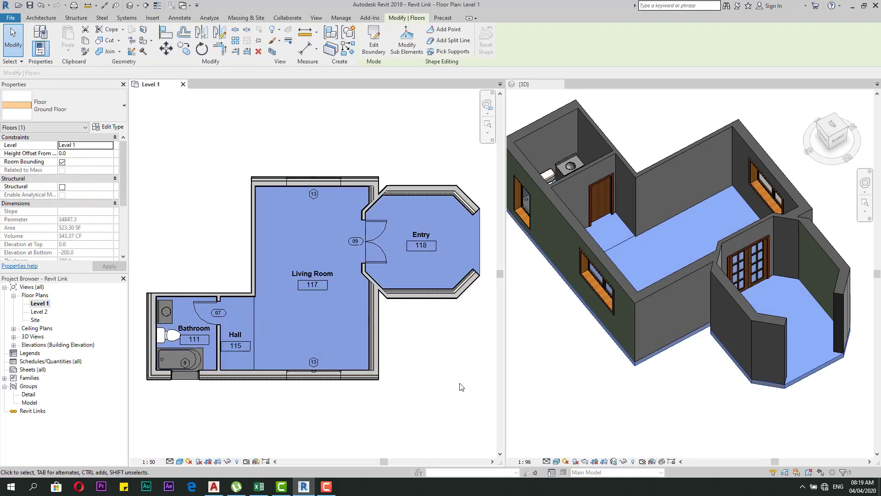
{"action": "left_click", "coordinate": [322, 407]}
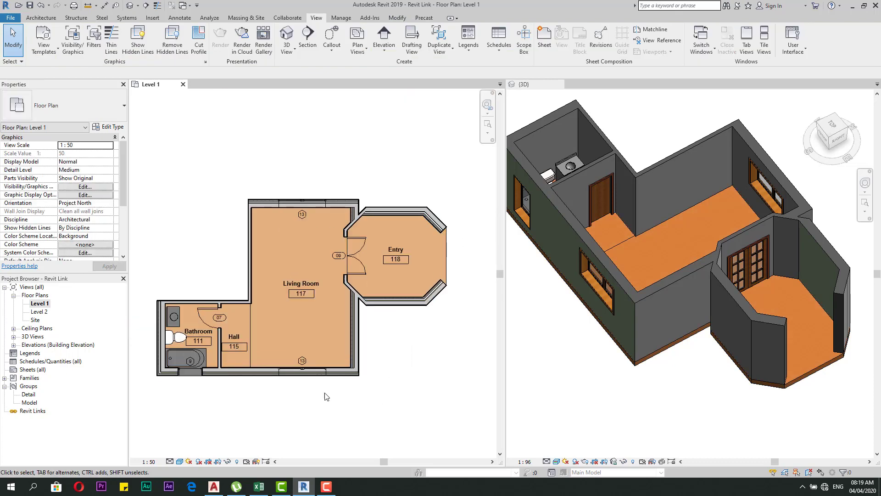
Step: Select the ground floor in the Level 1 plan and open its boundary sketch for editing
{"action": "scroll", "coordinate": [324, 393], "scroll_direction": "up", "scroll_amount": 2}
{"action": "scroll", "coordinate": [327, 378], "scroll_direction": "down", "scroll_amount": 1}
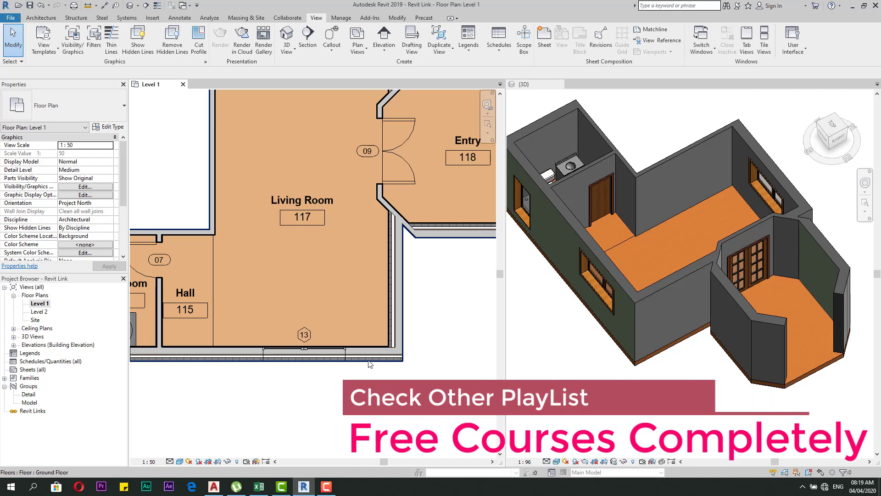
{"action": "scroll", "coordinate": [370, 364], "scroll_direction": "down", "scroll_amount": 2}
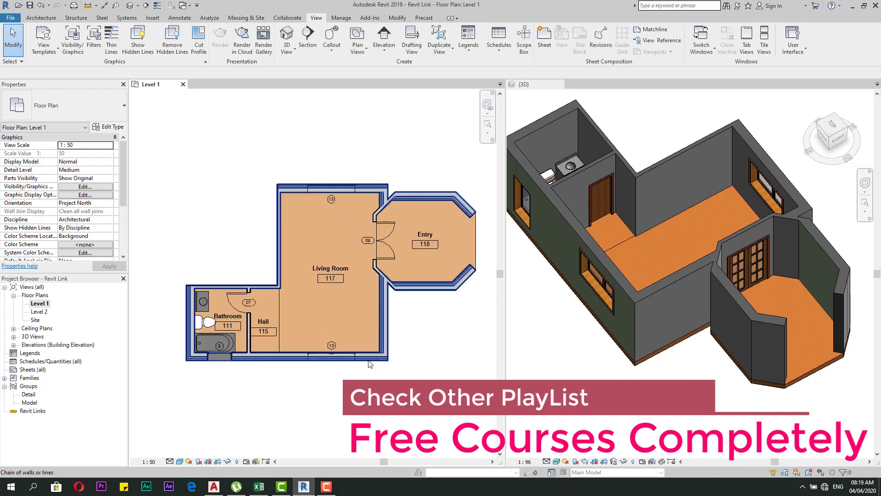
{"action": "left_click", "coordinate": [370, 364]}
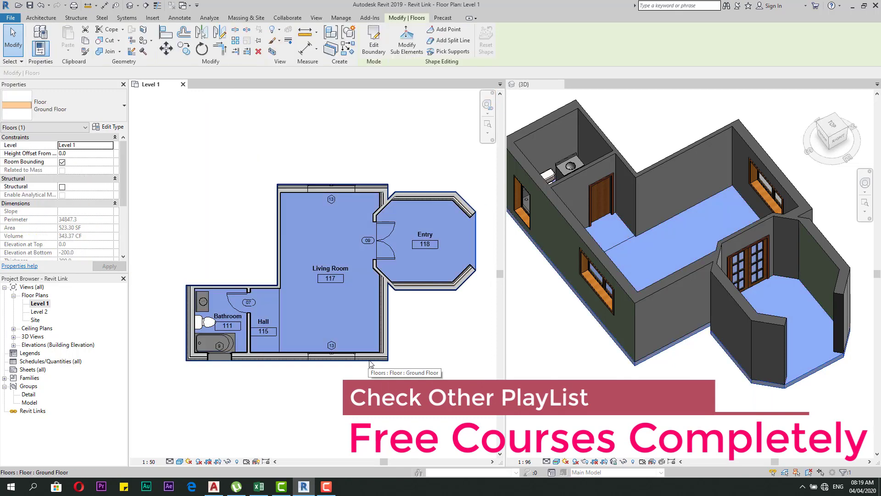
{"action": "left_click", "coordinate": [372, 53]}
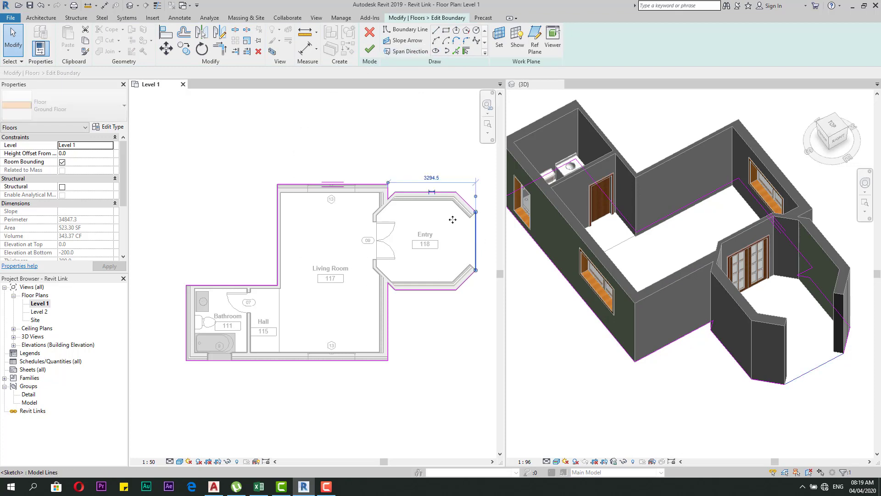
Step: Delete the floor boundary lines that run around the Entry, including the short diagonal stubs beside the living room
{"action": "scroll", "coordinate": [399, 192], "scroll_direction": "up", "scroll_amount": 2}
{"action": "left_click", "coordinate": [391, 196]}
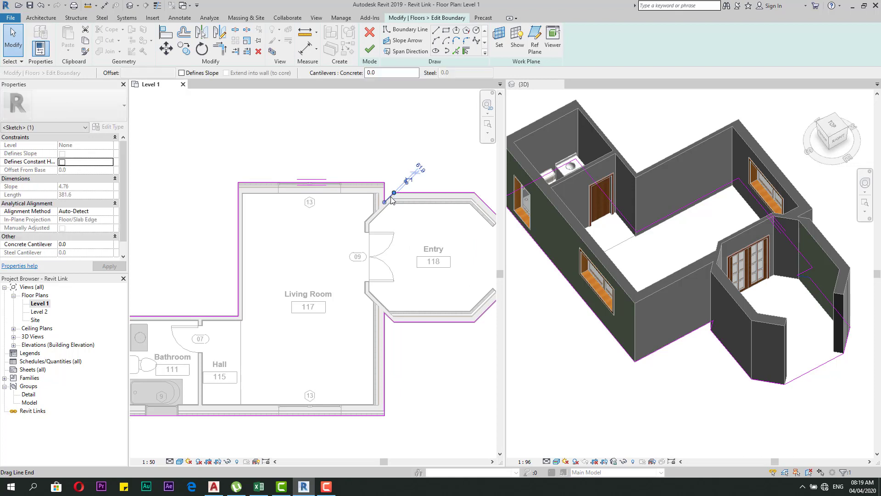
{"action": "scroll", "coordinate": [391, 197], "scroll_direction": "down", "scroll_amount": 1}
{"action": "key", "text": "Escape"}
{"action": "mouse_move", "coordinate": [386, 169]}
{"action": "left_mouse_down"}
{"action": "mouse_move", "coordinate": [469, 313]}
{"action": "mouse_move", "coordinate": [494, 334]}
{"action": "left_mouse_up"}
{"action": "key", "text": "Escape"}
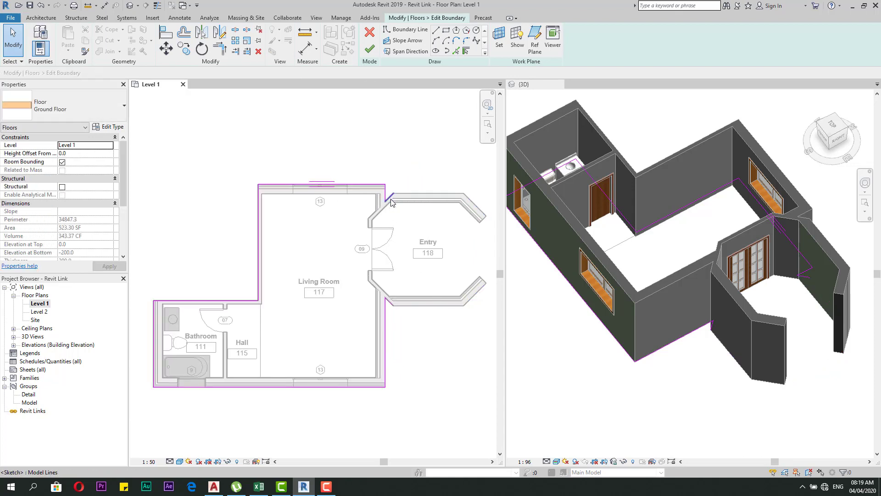
{"action": "left_click", "coordinate": [387, 320]}
{"action": "left_click", "coordinate": [386, 320]}
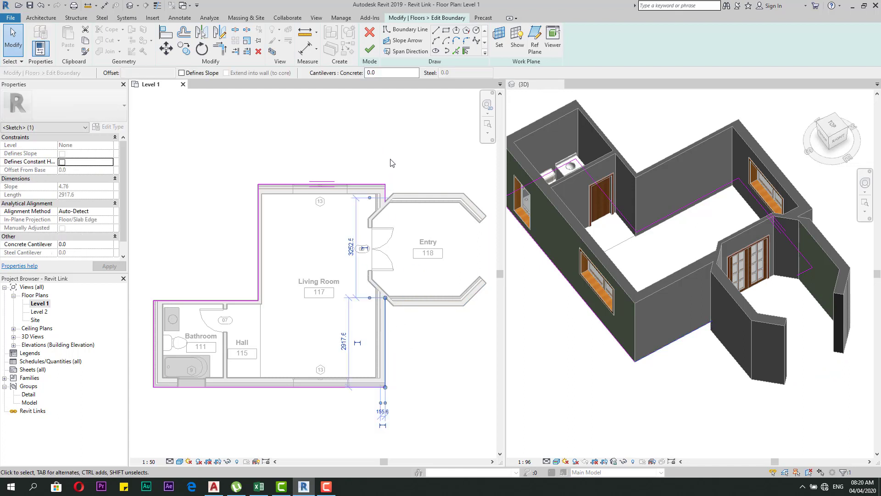
{"action": "key", "text": "Escape"}
Step: Try to trim the living room's right wall boundary segments into one continuous edge meeting the lower boundary line
{"action": "left_click", "coordinate": [220, 48]}
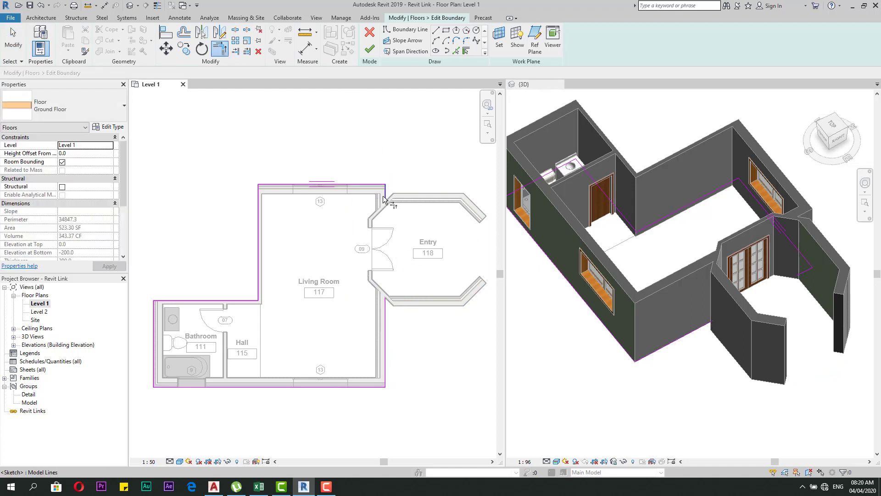
{"action": "left_click", "coordinate": [343, 387]}
{"action": "left_click", "coordinate": [376, 375]}
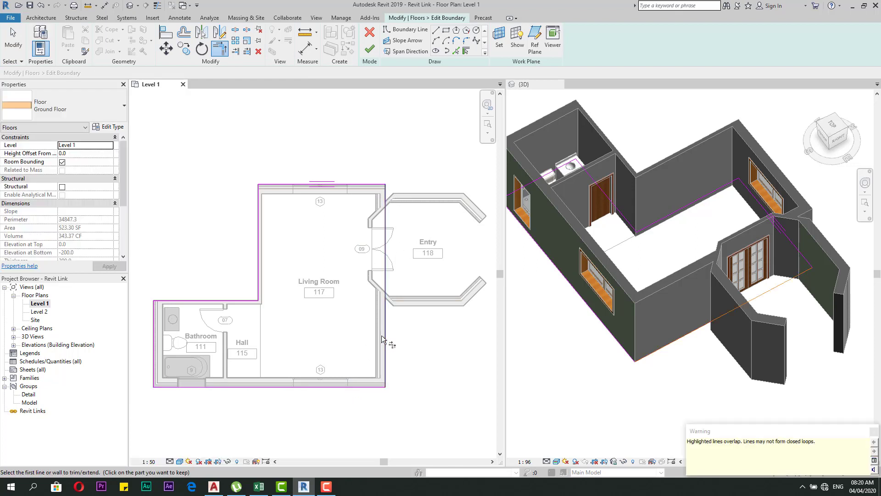
{"action": "left_click", "coordinate": [872, 434]}
{"action": "key", "text": "Escape"}
{"action": "key", "text": "Escape"}
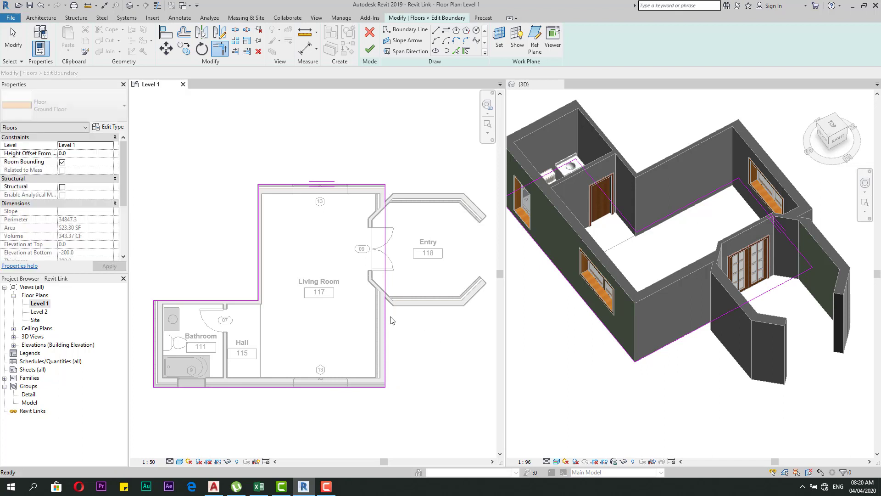
Step: Delete the full-length right wall boundary line and trim the living room's upper boundary line to a corner with the remaining right wall line
{"action": "left_click", "coordinate": [386, 315]}
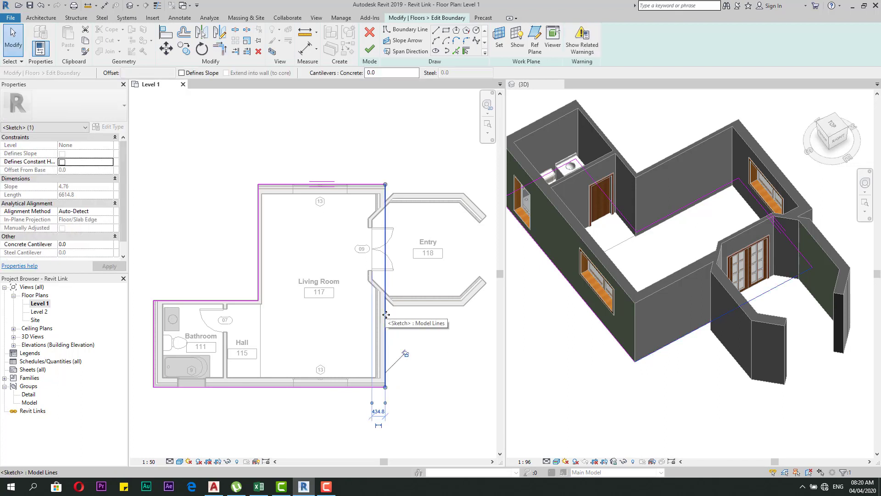
{"action": "key", "text": "Delete"}
{"action": "left_click", "coordinate": [220, 49]}
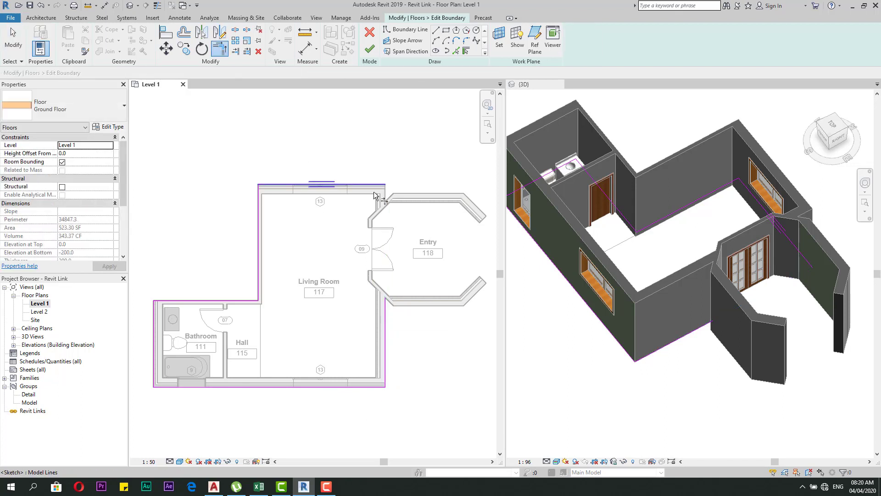
{"action": "left_click", "coordinate": [368, 185]}
{"action": "left_click", "coordinate": [385, 321]}
{"action": "scroll", "coordinate": [369, 249], "scroll_direction": "down", "scroll_amount": 2}
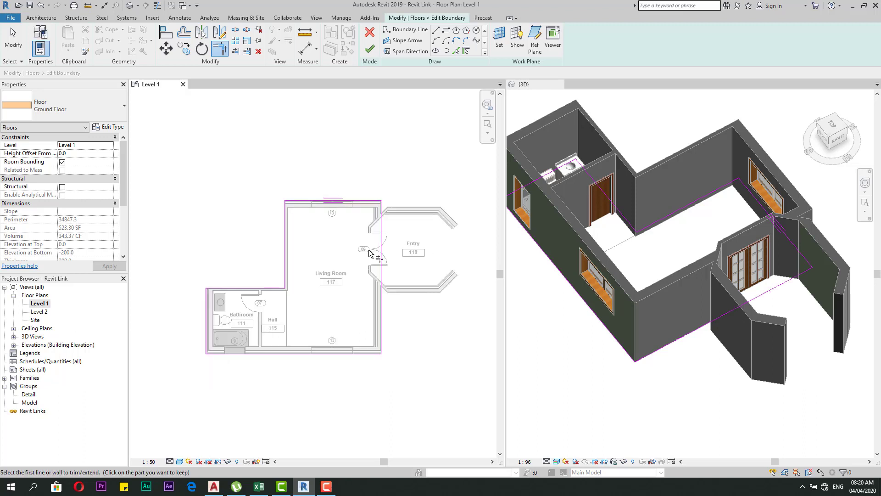
Step: Add boundary lines by picking the living room side of the Entry's upper diagonal, door and lower diagonal walls
{"action": "scroll", "coordinate": [382, 223], "scroll_direction": "up", "scroll_amount": 3}
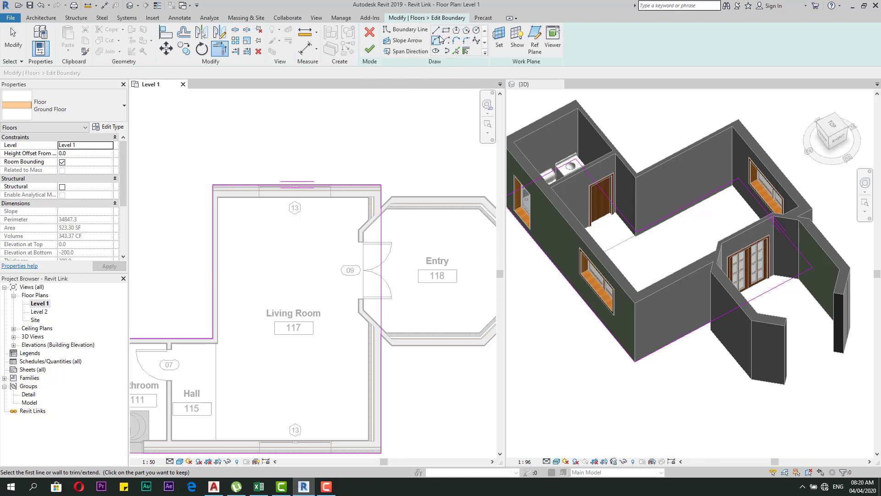
{"action": "left_click", "coordinate": [455, 51]}
{"action": "scroll", "coordinate": [377, 217], "scroll_direction": "up", "scroll_amount": 2}
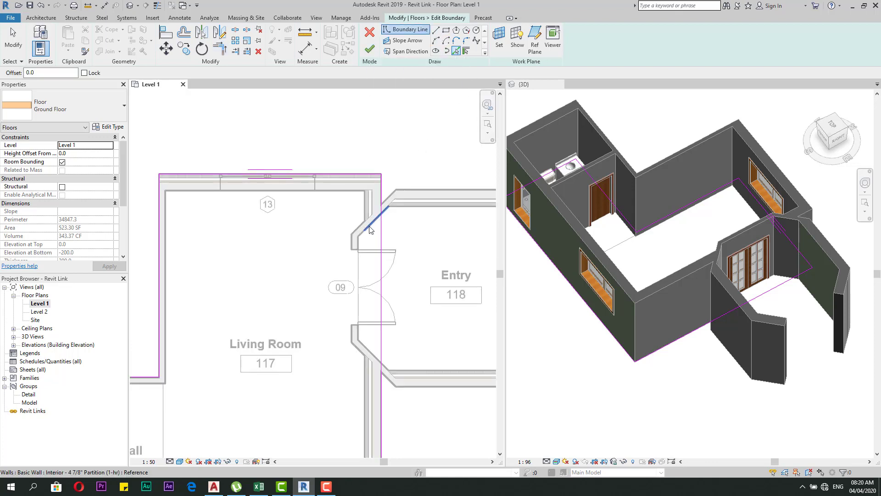
{"action": "left_click", "coordinate": [363, 228]}
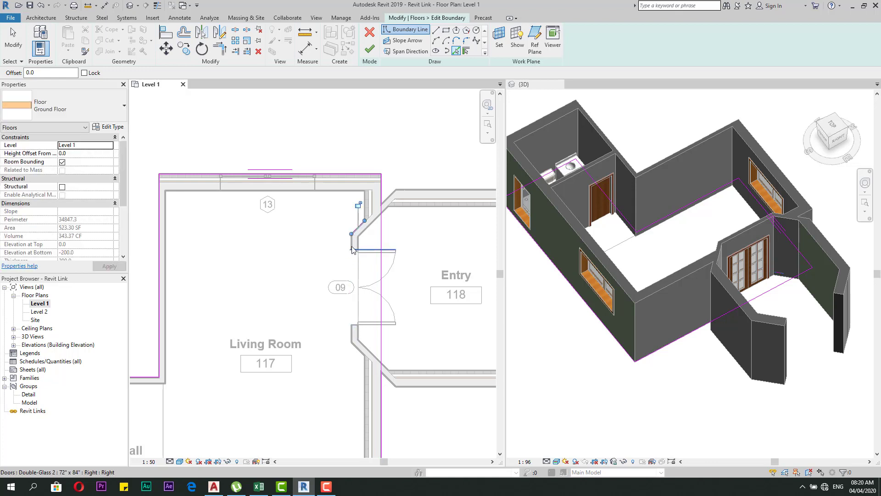
{"action": "left_click", "coordinate": [360, 349]}
{"action": "scroll", "coordinate": [377, 351], "scroll_direction": "up", "scroll_amount": 2}
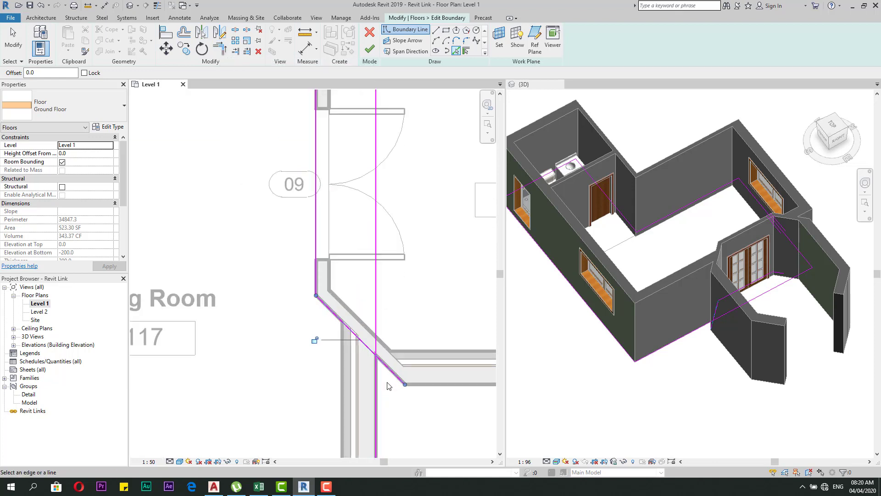
{"action": "scroll", "coordinate": [394, 298], "scroll_direction": "down", "scroll_amount": 2}
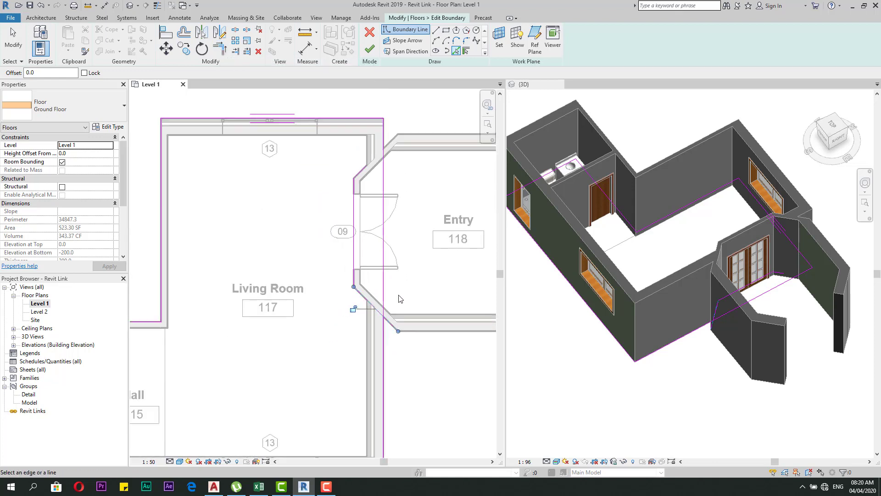
Step: Shorten the living room's right wall boundary line so its upper end meets the Entry's lower diagonal line
{"action": "key", "text": "Escape"}
{"action": "key", "text": "Escape"}
{"action": "left_click", "coordinate": [382, 173]}
{"action": "mouse_move", "coordinate": [383, 118]}
{"action": "left_mouse_down"}
{"action": "mouse_move", "coordinate": [375, 305]}
{"action": "mouse_move", "coordinate": [384, 316]}
{"action": "left_mouse_up"}
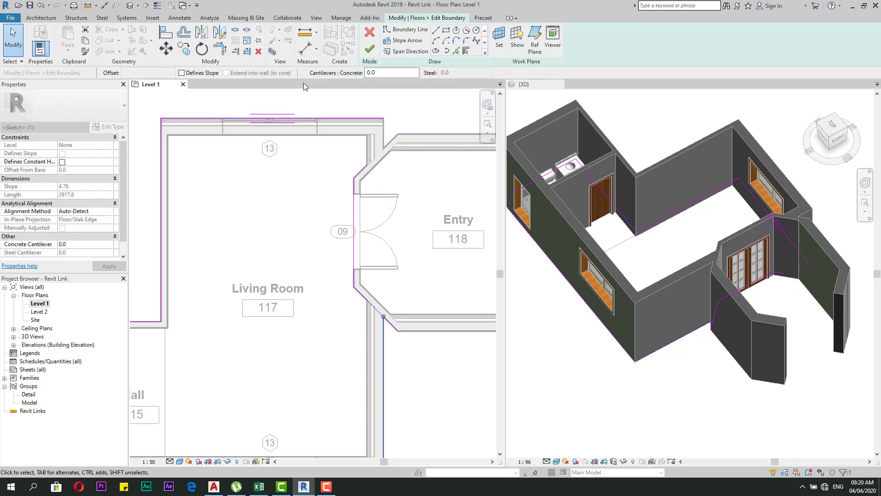
Step: Draw boundary lines from the living room's upper-right corner down the exterior wall and diagonally to the end of the upper diagonal line
{"action": "left_click", "coordinate": [435, 31]}
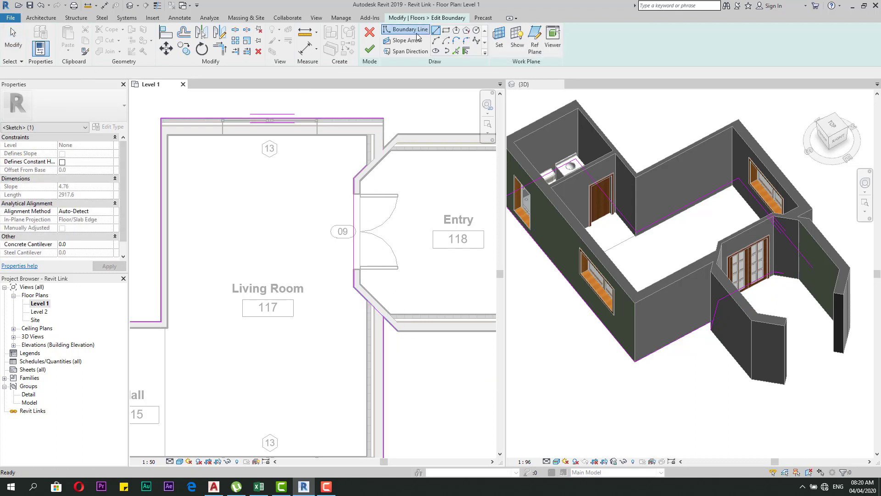
{"action": "scroll", "coordinate": [384, 140], "scroll_direction": "up", "scroll_amount": 3}
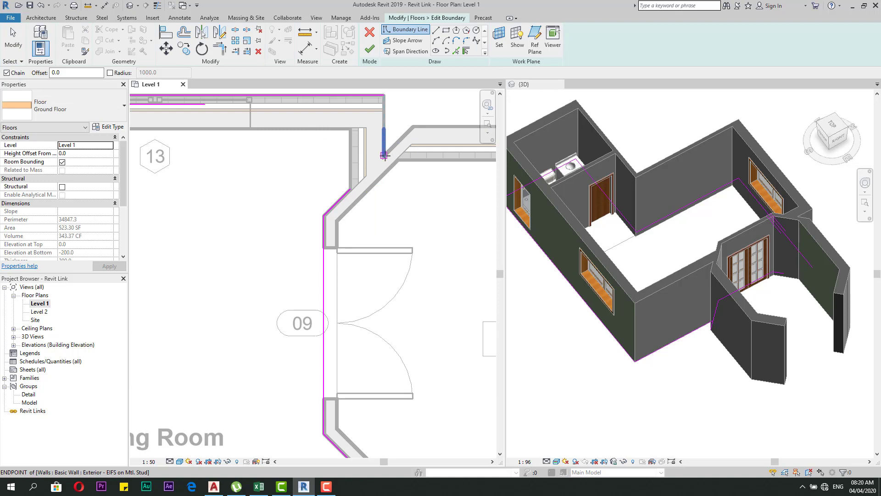
{"action": "left_click", "coordinate": [385, 95]}
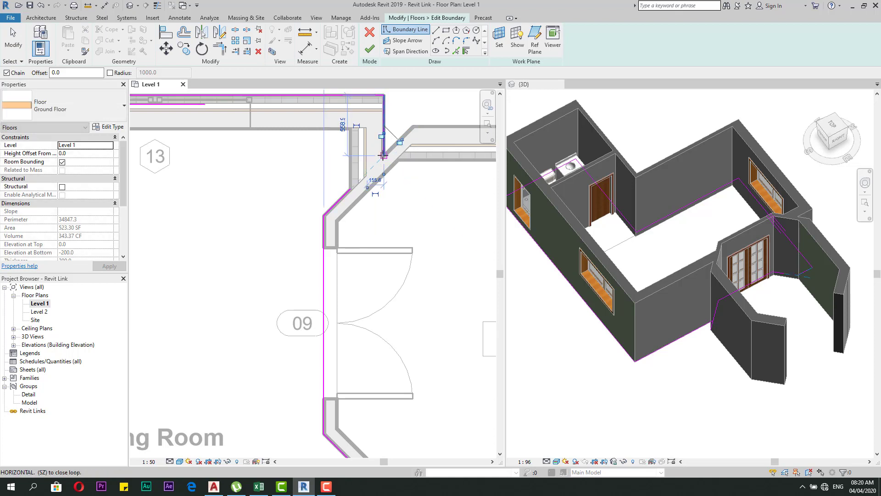
{"action": "left_click", "coordinate": [384, 157]}
{"action": "left_click", "coordinate": [350, 187]}
{"action": "scroll", "coordinate": [387, 146], "scroll_direction": "down", "scroll_amount": 2}
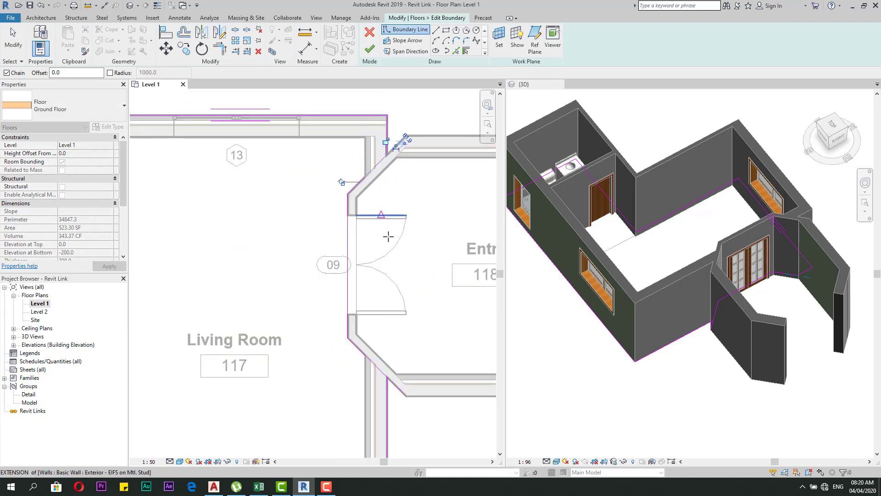
Step: Trim the Entry's lower diagonal line to a corner with the right wall boundary line, finish the sketch and deselect the floor
{"action": "scroll", "coordinate": [376, 391], "scroll_direction": "up", "scroll_amount": 2}
{"action": "scroll", "coordinate": [431, 422], "scroll_direction": "up", "scroll_amount": 1}
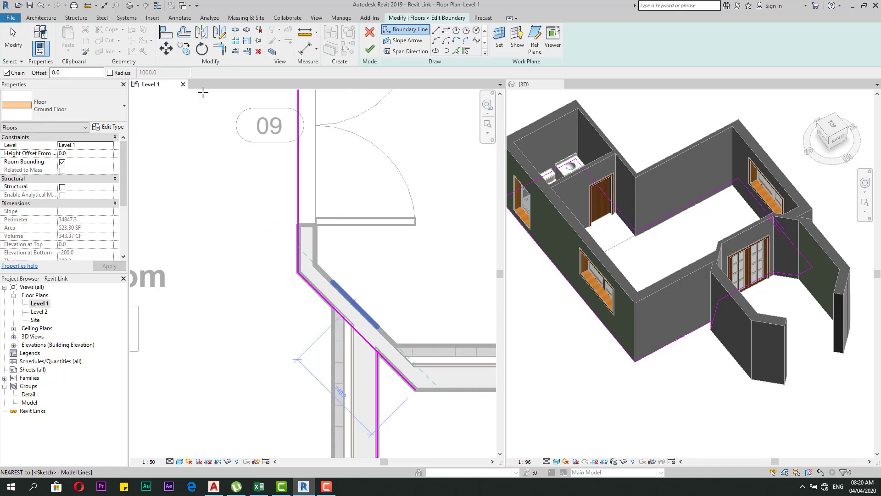
{"action": "left_click", "coordinate": [225, 50]}
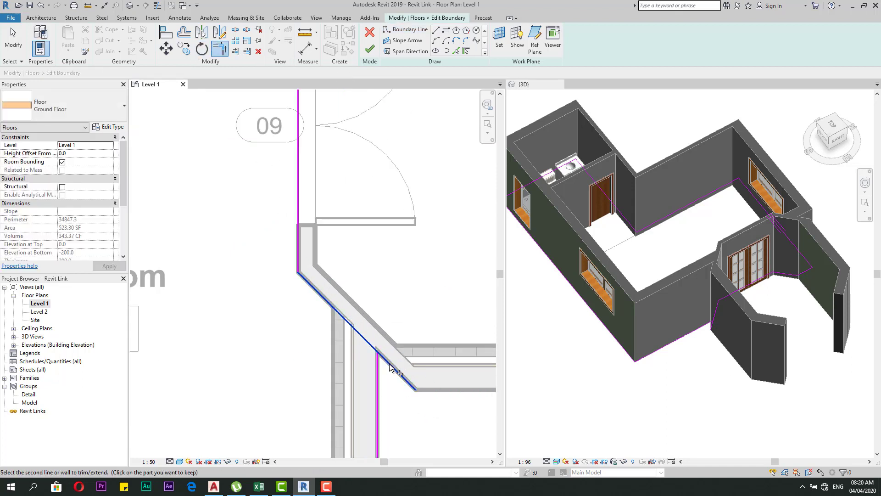
{"action": "left_click", "coordinate": [382, 372]}
{"action": "scroll", "coordinate": [377, 294], "scroll_direction": "down", "scroll_amount": 1}
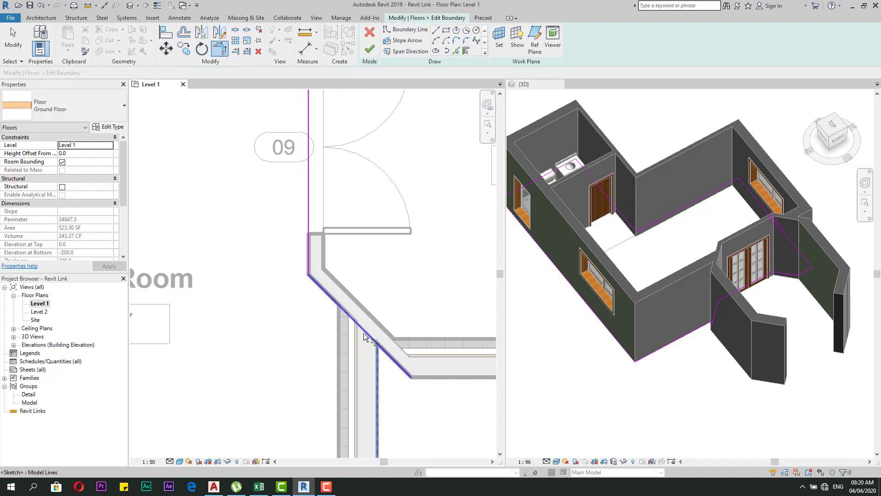
{"action": "left_click", "coordinate": [363, 332]}
{"action": "left_click", "coordinate": [370, 52]}
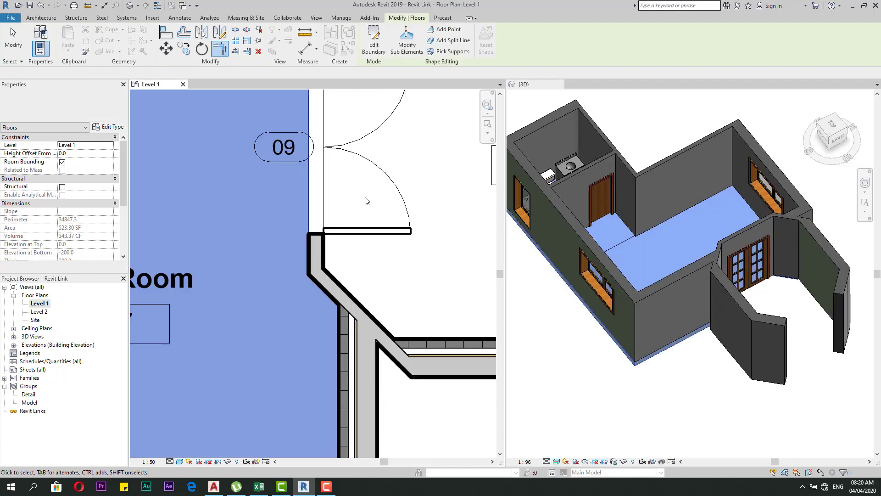
{"action": "scroll", "coordinate": [362, 216], "scroll_direction": "down", "scroll_amount": 4}
{"action": "left_click", "coordinate": [397, 324]}
Step: Examine the revised floor edge around the Entry doorway in the Level 1 plan and the 3D view
{"action": "scroll", "coordinate": [398, 312], "scroll_direction": "down", "scroll_amount": 2}
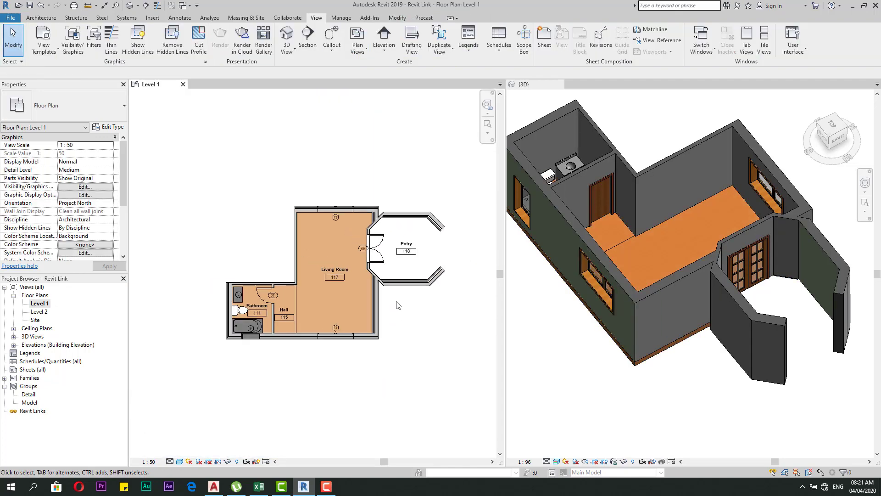
{"action": "scroll", "coordinate": [632, 298], "scroll_direction": "up", "scroll_amount": 2}
{"action": "scroll", "coordinate": [369, 304], "scroll_direction": "up", "scroll_amount": 3}
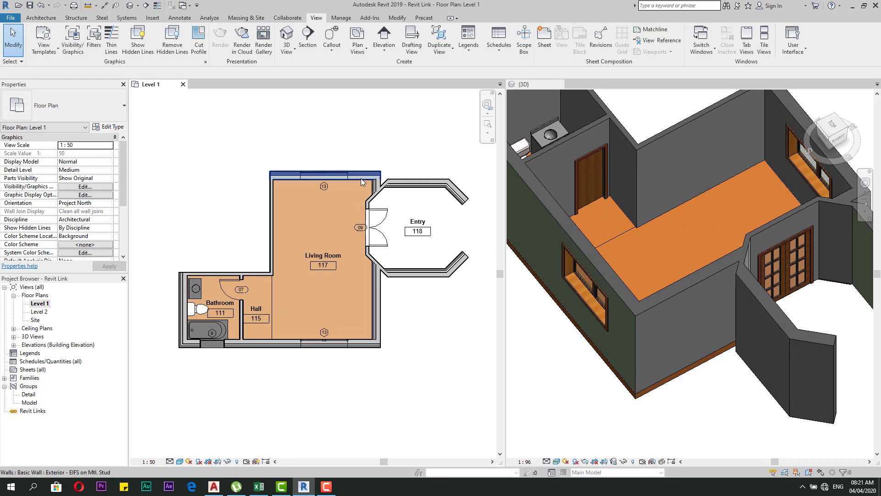
{"action": "scroll", "coordinate": [413, 230], "scroll_direction": "down", "scroll_amount": 2}
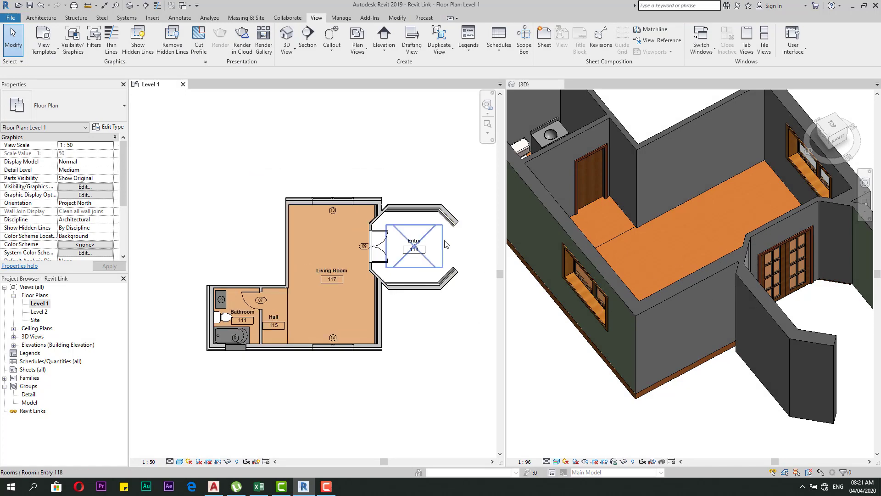
{"action": "scroll", "coordinate": [411, 235], "scroll_direction": "up", "scroll_amount": 4}
{"action": "scroll", "coordinate": [403, 220], "scroll_direction": "down", "scroll_amount": 2}
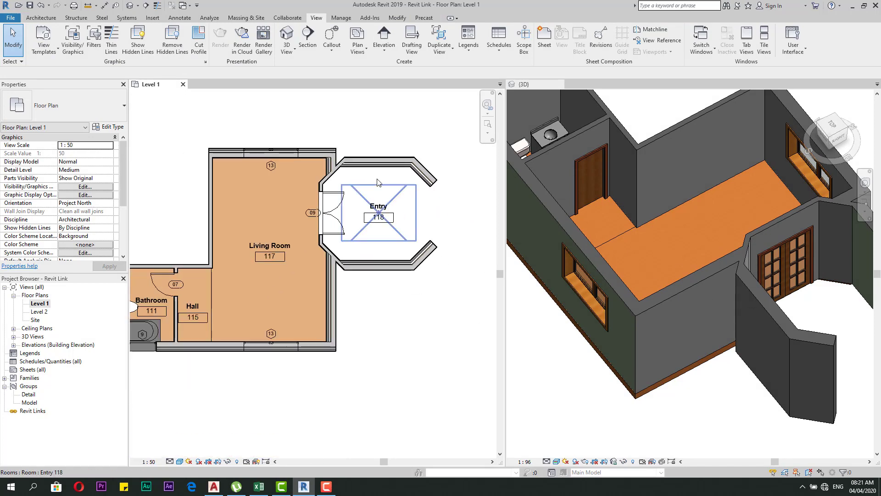
{"action": "scroll", "coordinate": [329, 348], "scroll_direction": "up", "scroll_amount": 1}
{"action": "scroll", "coordinate": [364, 292], "scroll_direction": "down", "scroll_amount": 2}
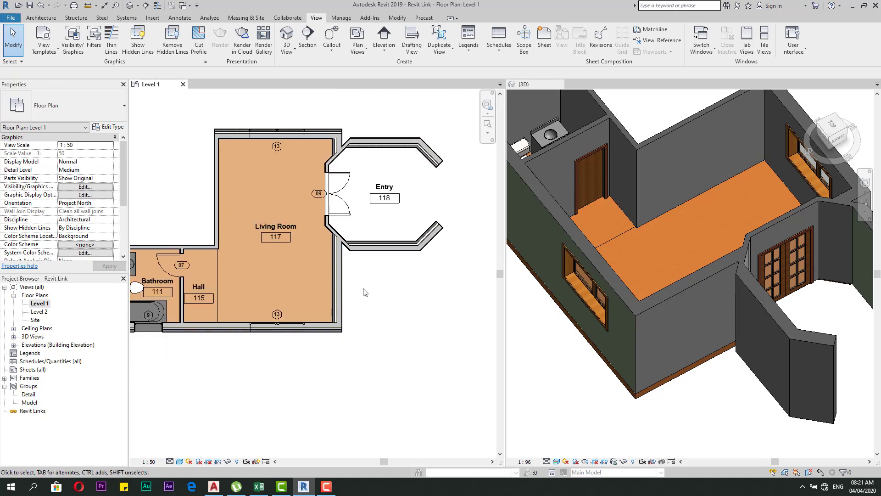
{"action": "left_click", "coordinate": [716, 360]}
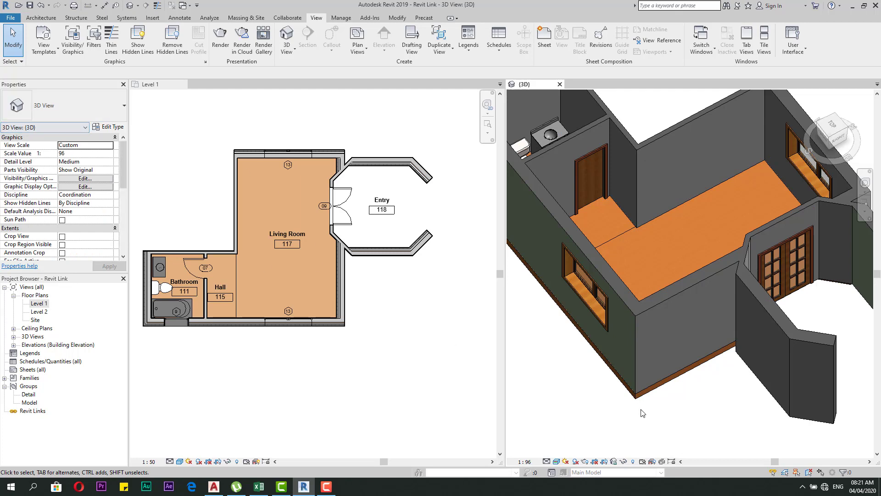
{"action": "scroll", "coordinate": [337, 210], "scroll_direction": "up", "scroll_amount": 2}
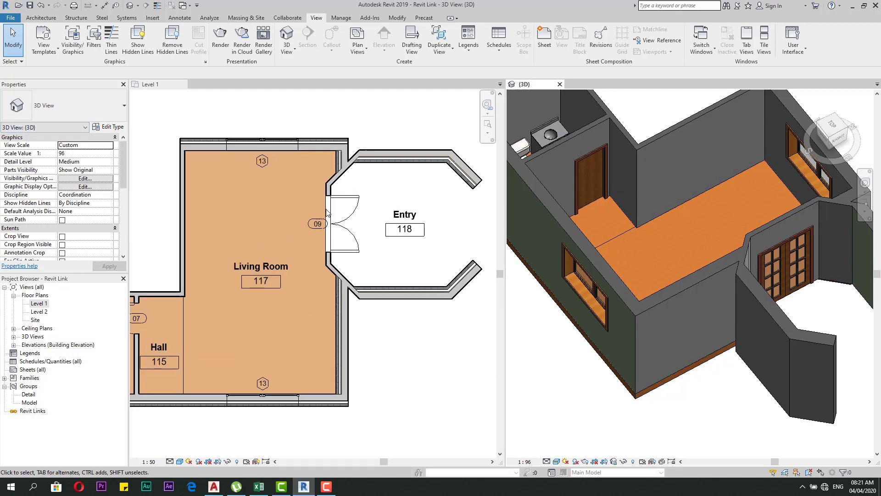
{"action": "scroll", "coordinate": [325, 208], "scroll_direction": "up", "scroll_amount": 2}
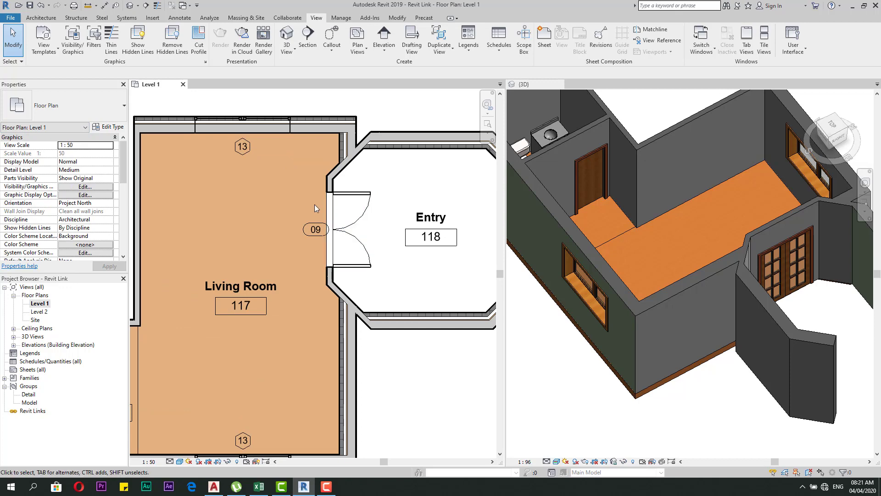
Step: Try a height offset of 1000 from Level 1 on the main floor, inspect it in 3D and undo the offset
{"action": "left_click", "coordinate": [327, 208]}
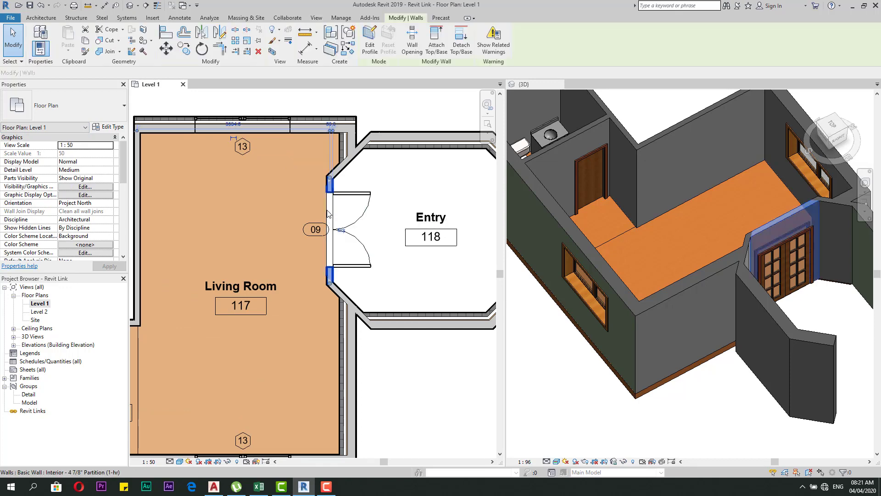
{"action": "key", "text": "Escape"}
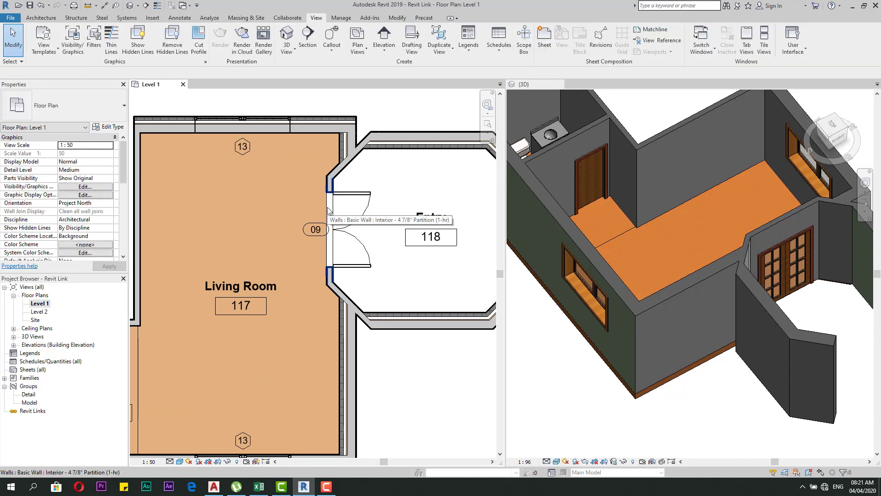
{"action": "left_click", "coordinate": [329, 209]}
{"action": "scroll", "coordinate": [329, 210], "scroll_direction": "down", "scroll_amount": 2}
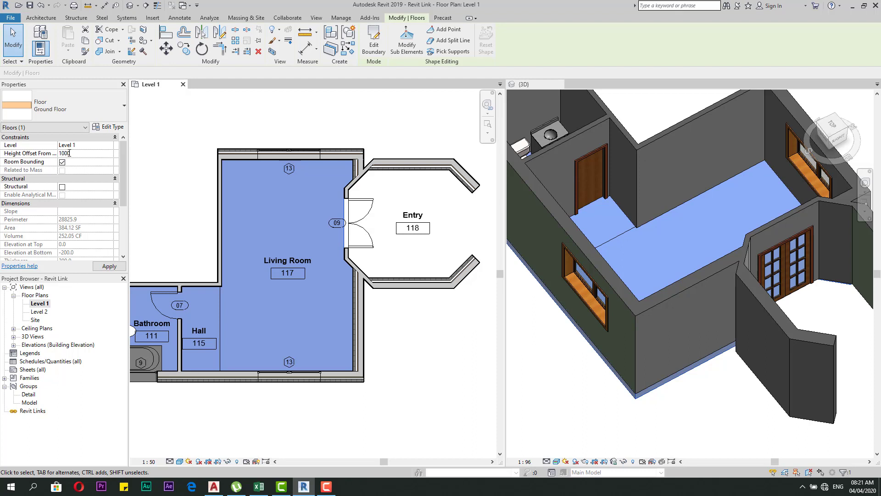
{"action": "left_click_drag", "start_coordinate": [59, 153], "coordinate": [59, 153]}
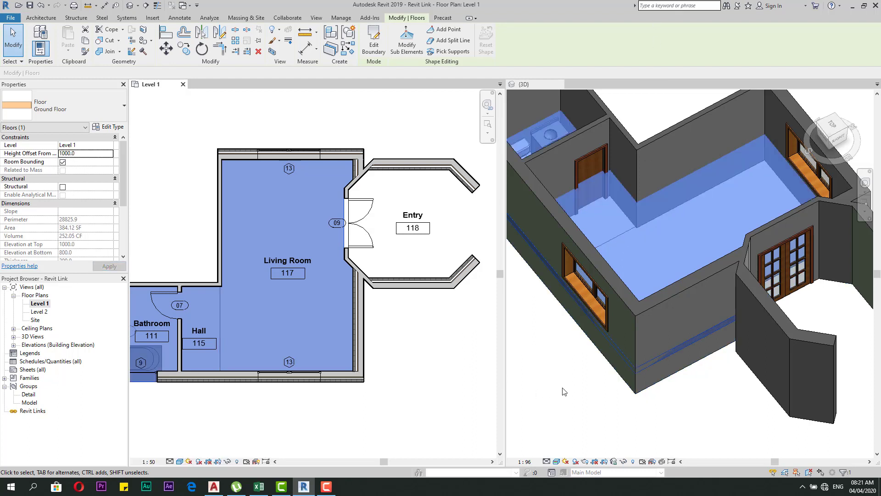
{"action": "scroll", "coordinate": [666, 423], "scroll_direction": "down", "scroll_amount": 2}
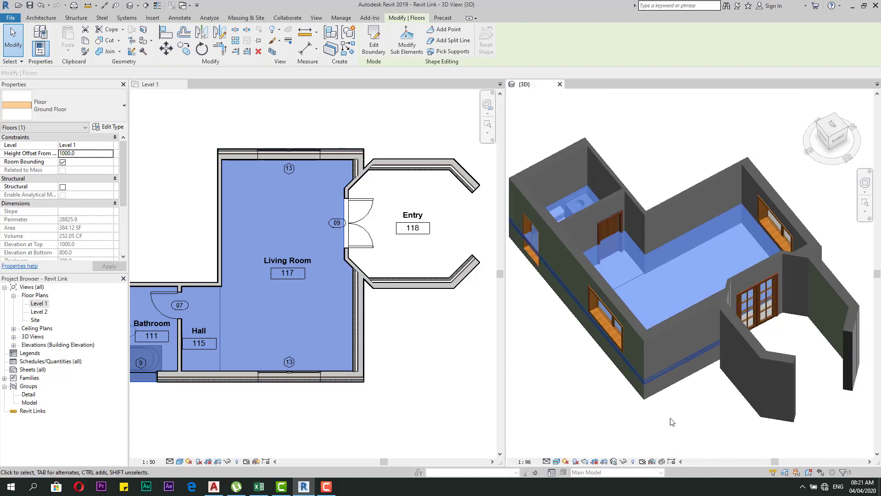
{"action": "scroll", "coordinate": [677, 244], "scroll_direction": "up", "scroll_amount": 5}
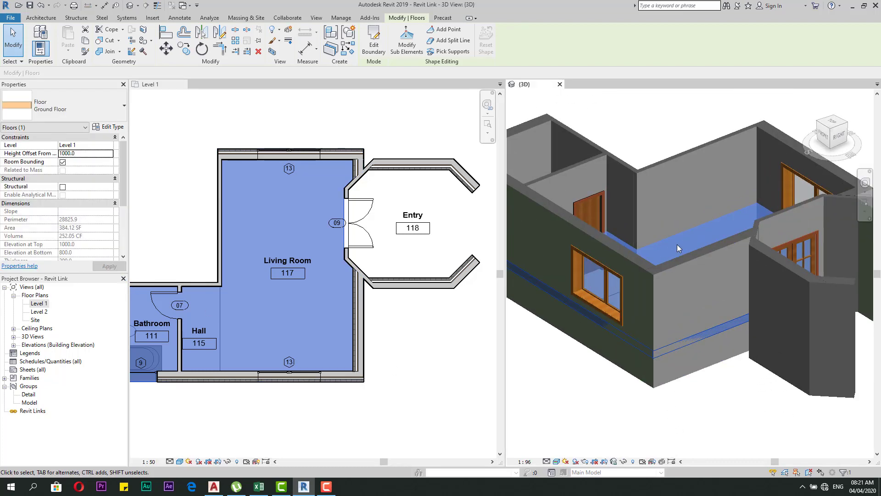
{"action": "left_click", "coordinate": [584, 437]}
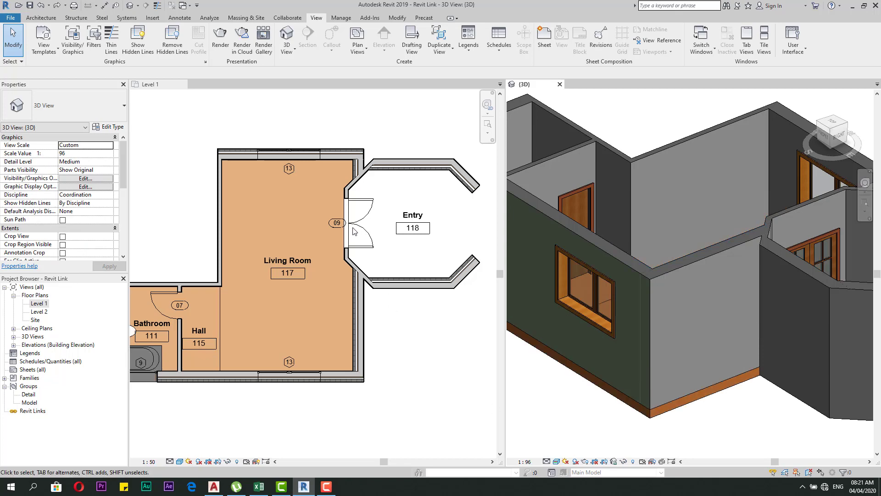
Step: Start a new Ground Floor type floor on Level 1 with a height offset of -300
{"action": "left_click", "coordinate": [41, 17]}
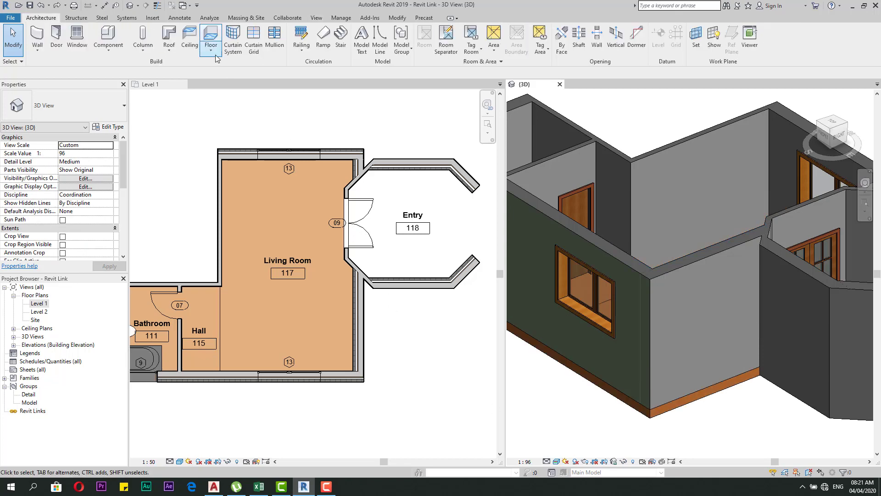
{"action": "scroll", "coordinate": [441, 205], "scroll_direction": "up", "scroll_amount": 2}
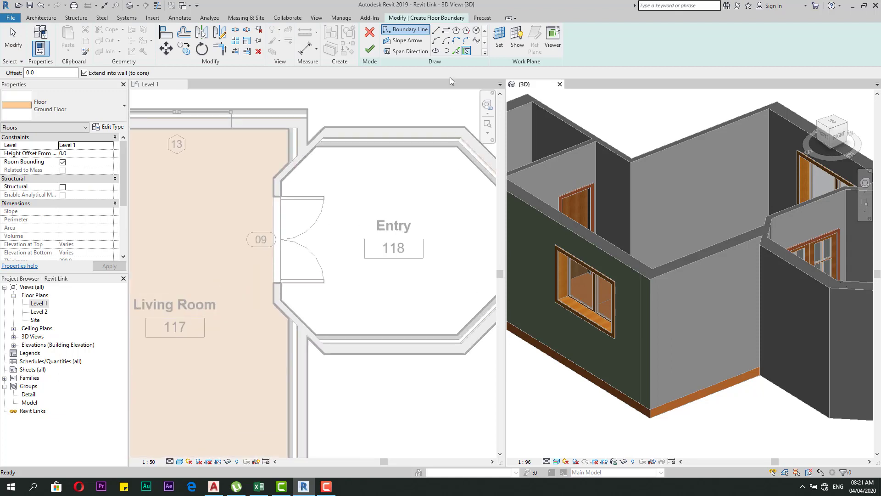
{"action": "scroll", "coordinate": [291, 174], "scroll_direction": "down", "scroll_amount": 2}
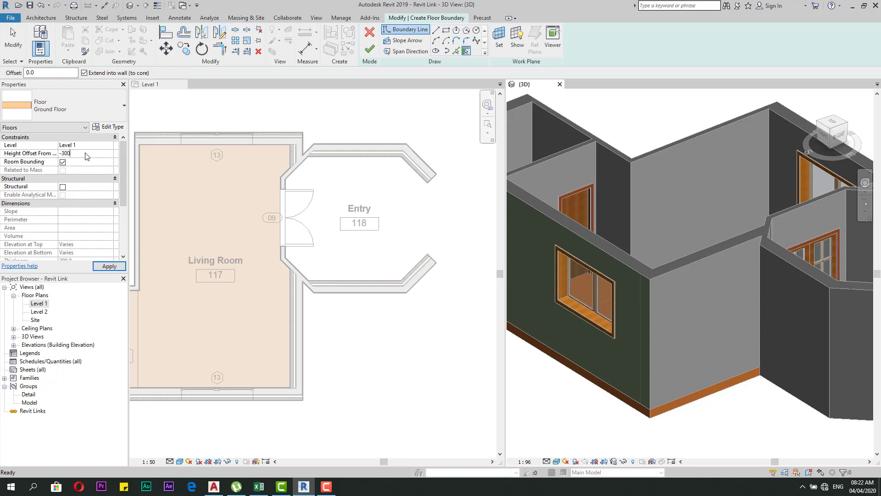
{"action": "left_click", "coordinate": [99, 267]}
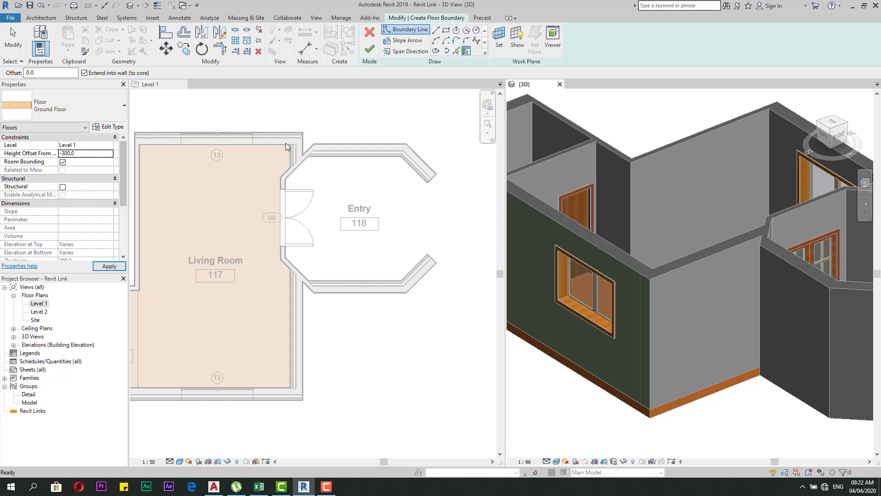
Step: Create floor boundary lines by picking the Entry's outer wall edges, including the doorway wall, up to the lower end of the open side
{"action": "left_click", "coordinate": [435, 32]}
{"action": "scroll", "coordinate": [393, 165], "scroll_direction": "up", "scroll_amount": 1}
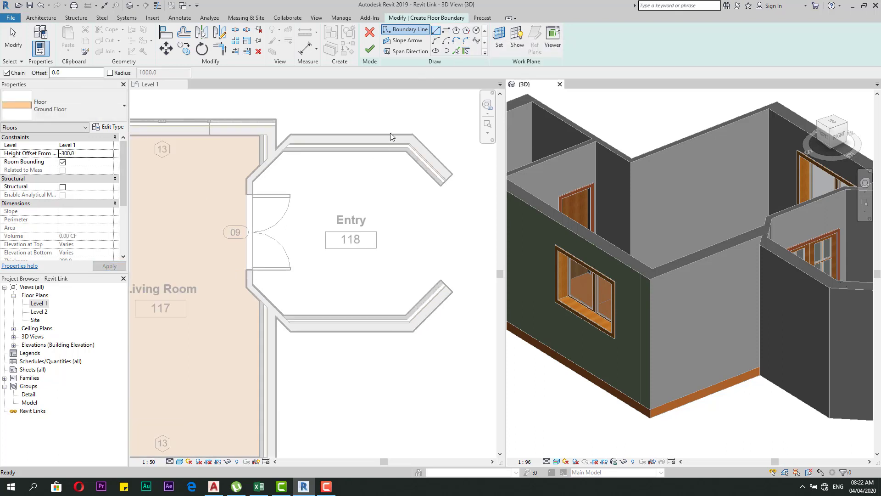
{"action": "left_click", "coordinate": [456, 52]}
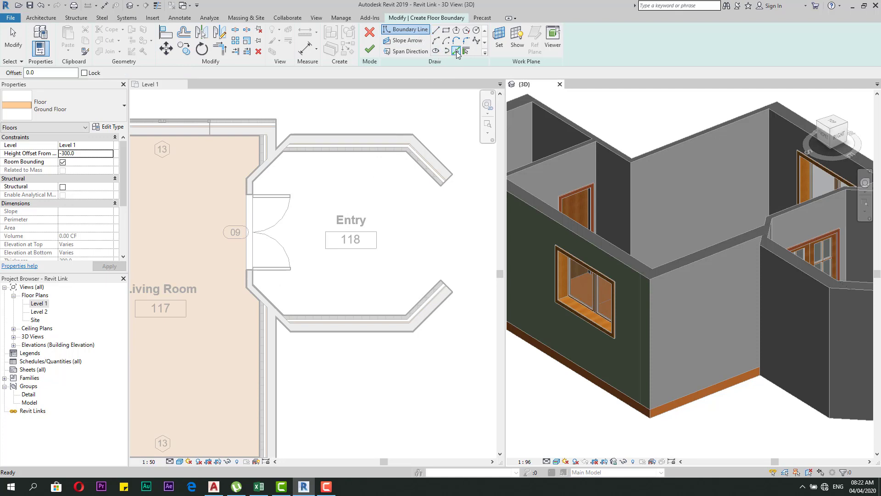
{"action": "left_click", "coordinate": [374, 137]}
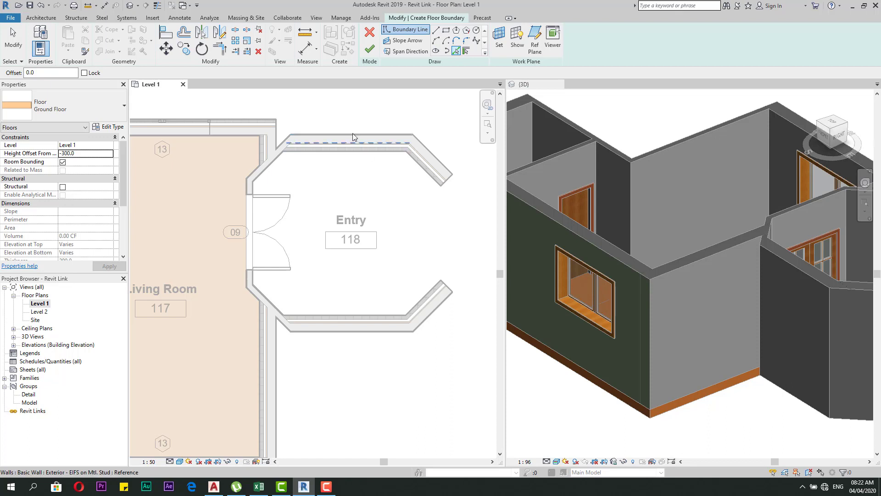
{"action": "left_click", "coordinate": [353, 134]}
{"action": "left_click", "coordinate": [287, 146]}
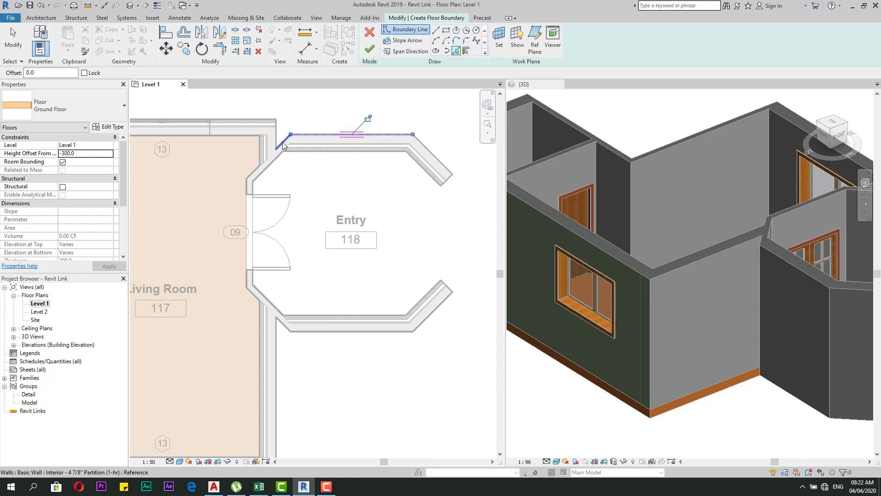
{"action": "left_click", "coordinate": [249, 213]}
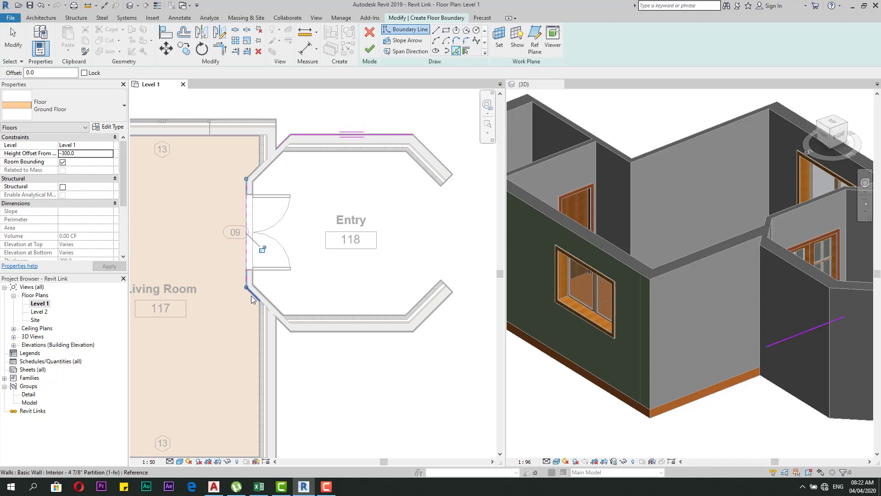
{"action": "left_click", "coordinate": [256, 300]}
{"action": "left_click", "coordinate": [361, 331]}
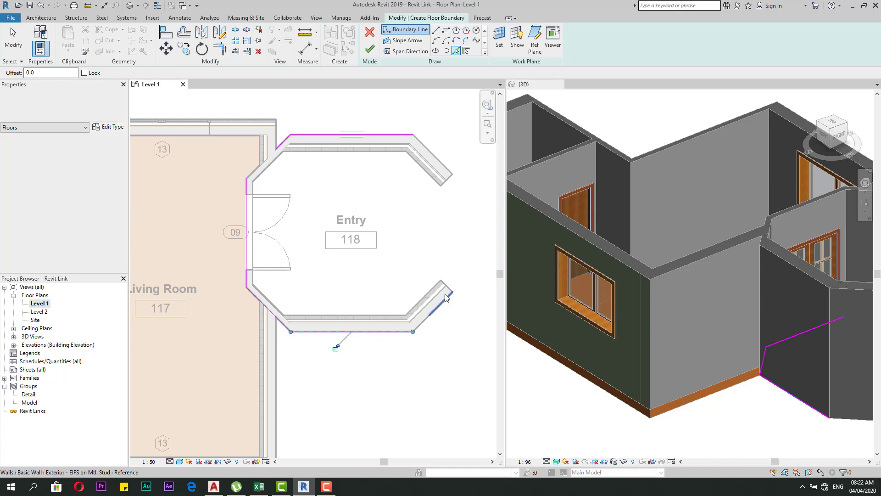
{"action": "left_click", "coordinate": [441, 299]}
Step: Draw boundary lines across the Entry's open side and along the outer edge of its upper-right diagonal wall
{"action": "left_click", "coordinate": [435, 30]}
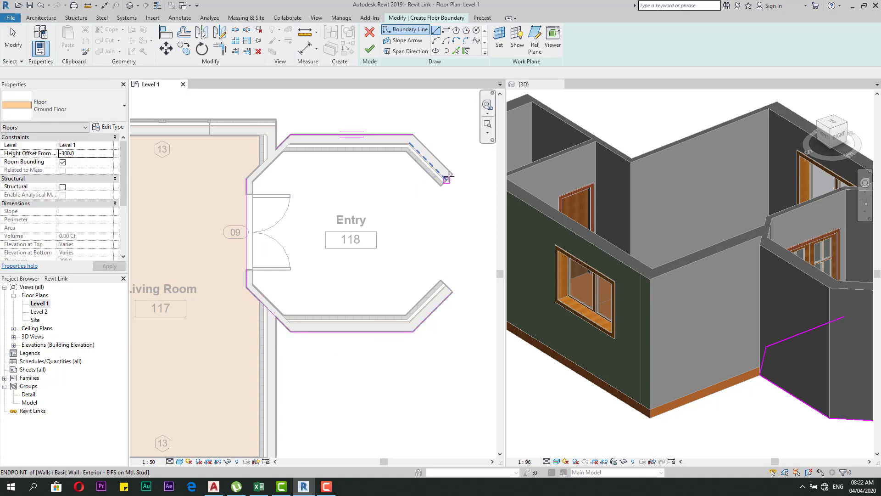
{"action": "left_click", "coordinate": [452, 174]}
{"action": "left_click", "coordinate": [452, 291]}
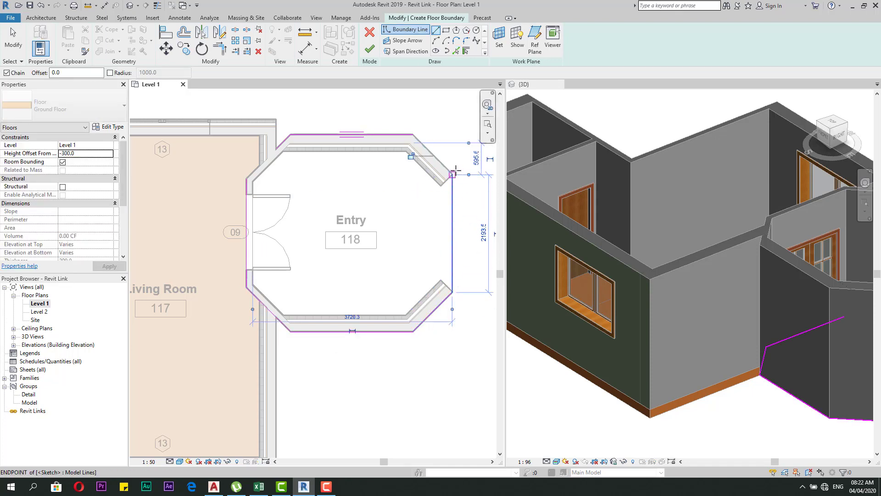
{"action": "scroll", "coordinate": [454, 171], "scroll_direction": "up", "scroll_amount": 3}
{"action": "left_click", "coordinate": [387, 107]}
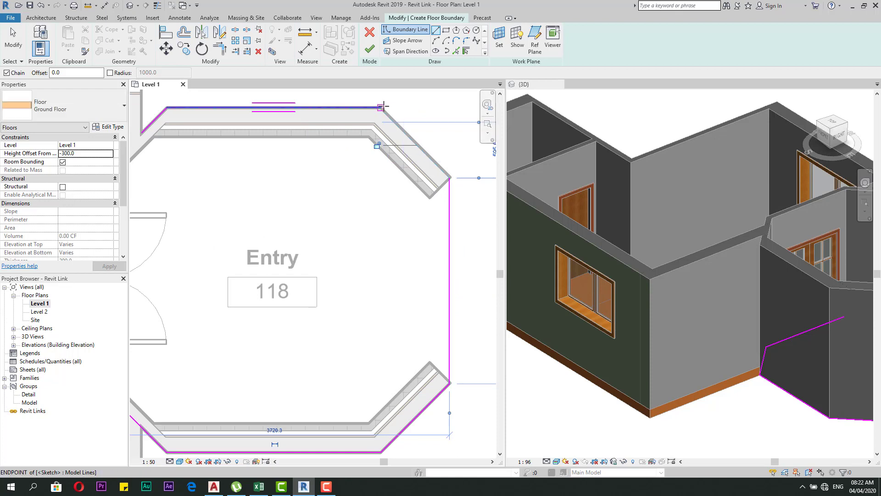
{"action": "left_click", "coordinate": [450, 178]}
{"action": "scroll", "coordinate": [451, 179], "scroll_direction": "down", "scroll_amount": 3}
{"action": "key", "text": "Escape"}
{"action": "key", "text": "Escape"}
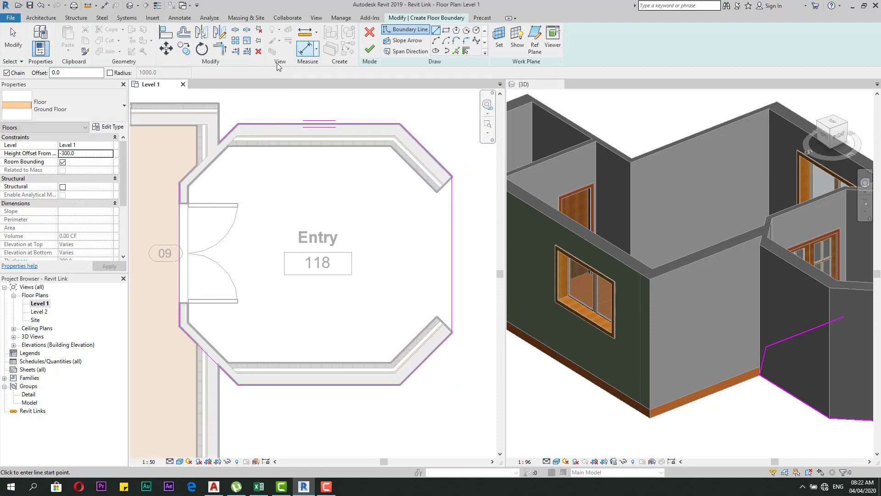
Step: Trim the doorway wall line and the Entry's upper-left diagonal line to a corner, and finish the floor sketch
{"action": "left_click", "coordinate": [183, 206]}
{"action": "left_click", "coordinate": [226, 136]}
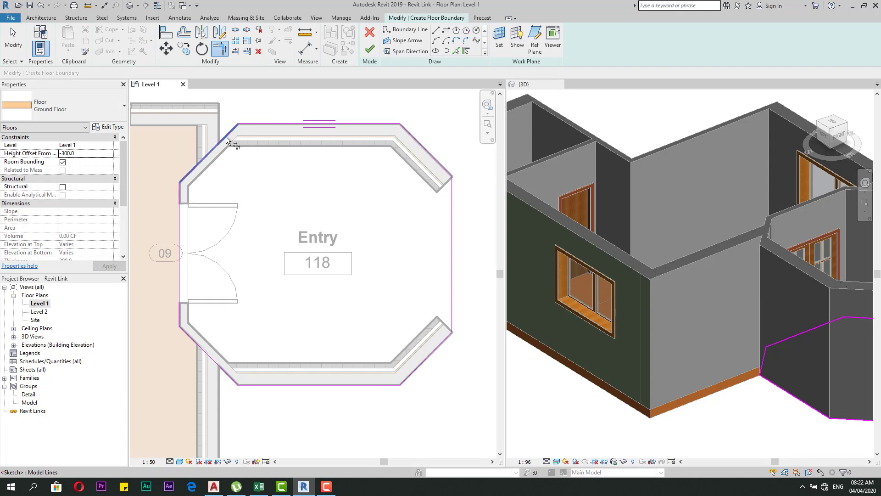
{"action": "left_click", "coordinate": [208, 354]}
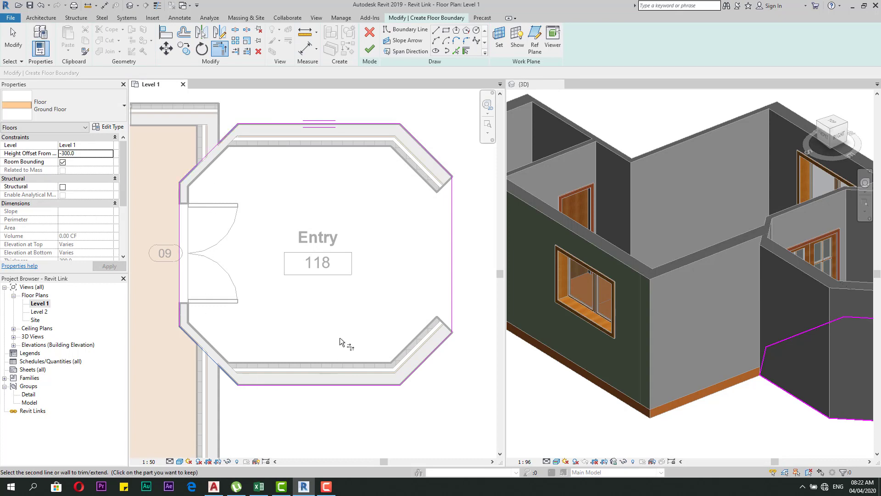
{"action": "left_click", "coordinate": [370, 49]}
{"action": "scroll", "coordinate": [328, 211], "scroll_direction": "down", "scroll_amount": 3}
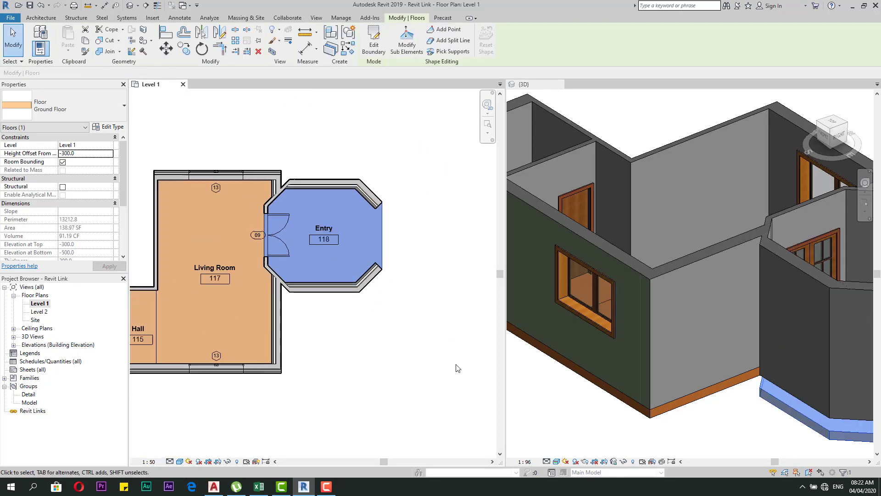
Step: Examine the lowered Entry floor in the 3D view and the Level 1 plan, and deselect it
{"action": "scroll", "coordinate": [706, 441], "scroll_direction": "down", "scroll_amount": 3}
{"action": "middle_click_drag", "start_coordinate": [781, 418], "coordinate": [693, 381], "text": "shift"}
{"action": "middle_click_drag", "start_coordinate": [672, 418], "coordinate": [758, 447], "text": "shift"}
{"action": "left_click", "coordinate": [370, 371]}
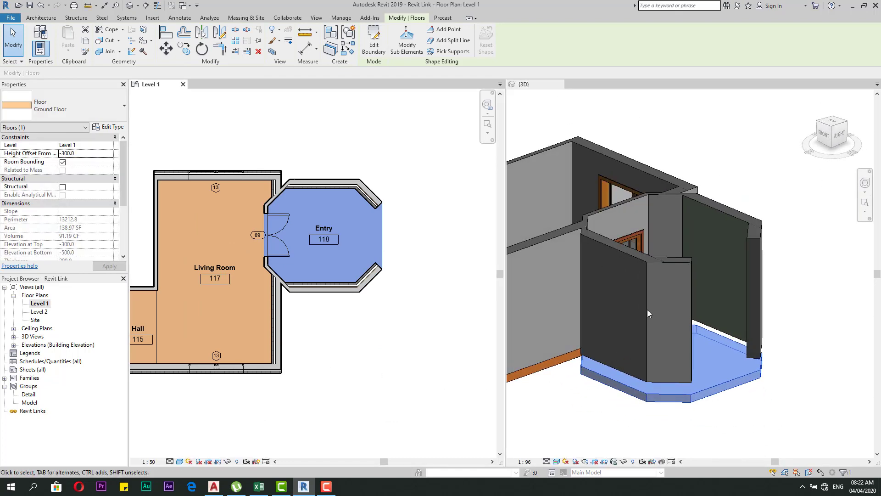
{"action": "left_click", "coordinate": [403, 340]}
{"action": "scroll", "coordinate": [405, 309], "scroll_direction": "down", "scroll_amount": 2}
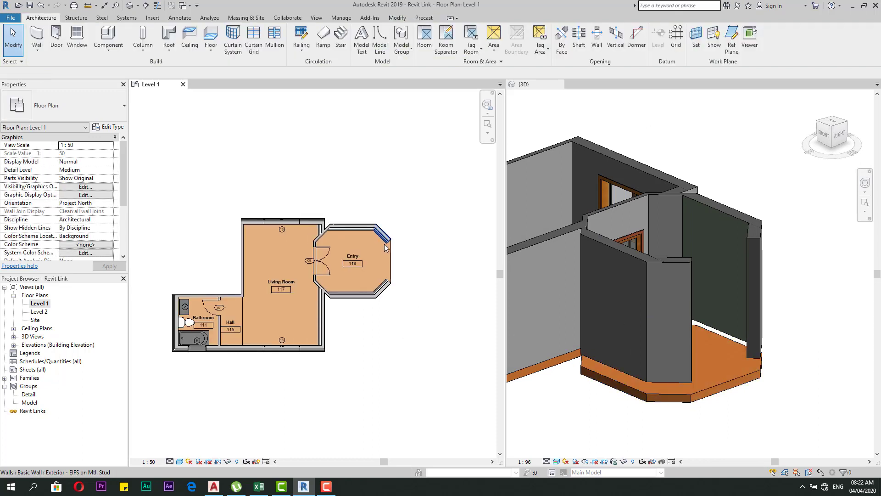
{"action": "scroll", "coordinate": [385, 248], "scroll_direction": "up", "scroll_amount": 1}
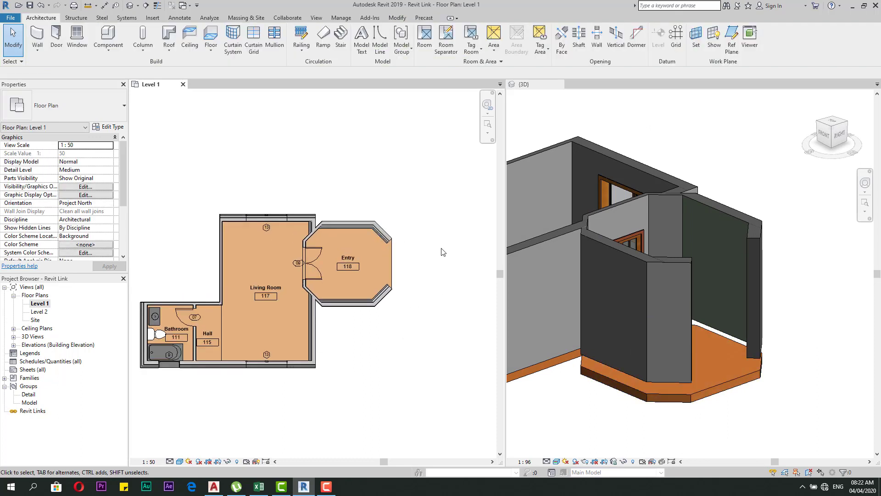
{"action": "scroll", "coordinate": [445, 251], "scroll_direction": "down", "scroll_amount": 1}
{"action": "scroll", "coordinate": [433, 289], "scroll_direction": "up", "scroll_amount": 1}
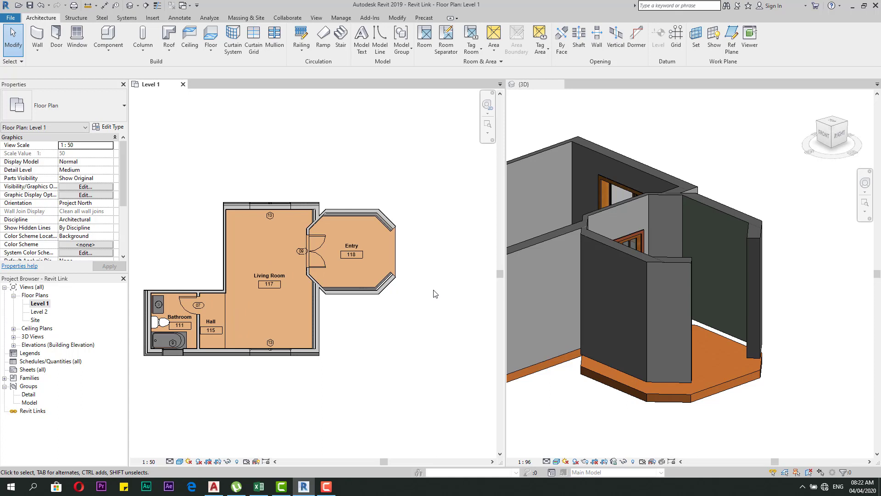
Step: Try to select the main floor at its edge beside the Entry's double door
{"action": "left_click", "coordinate": [39, 311]}
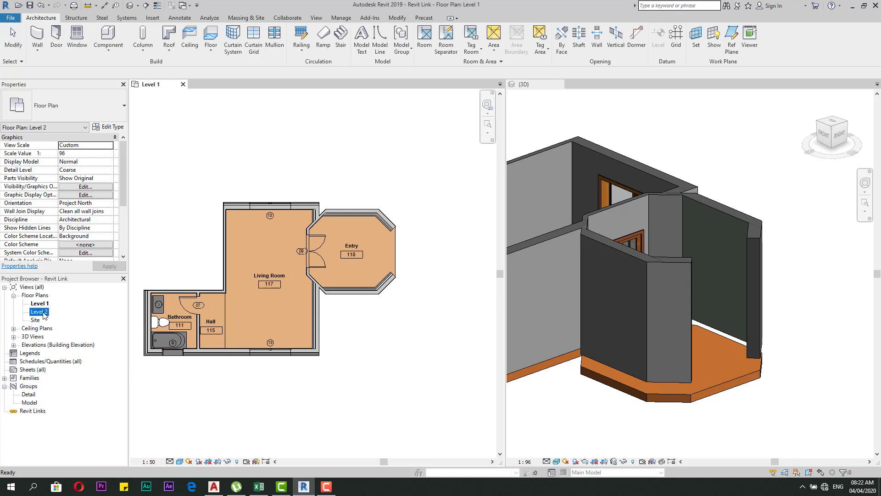
{"action": "left_click", "coordinate": [367, 314]}
{"action": "scroll", "coordinate": [291, 234], "scroll_direction": "up", "scroll_amount": 3}
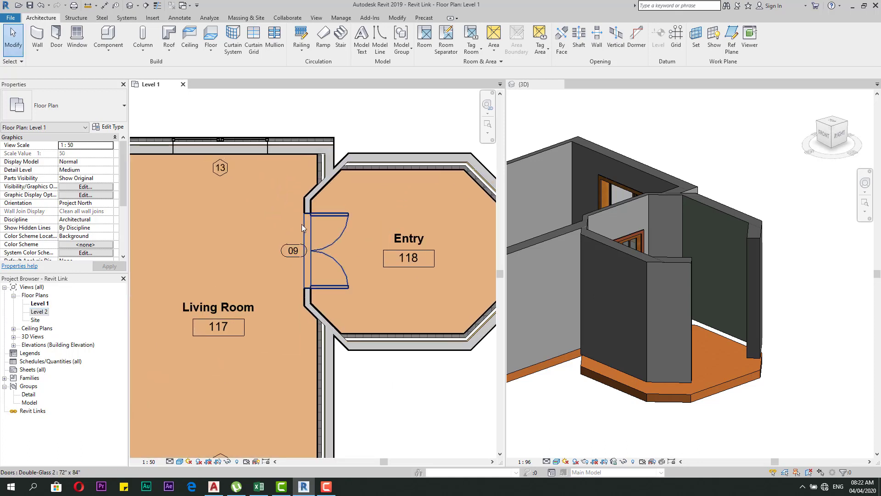
{"action": "key", "text": "Tab"}
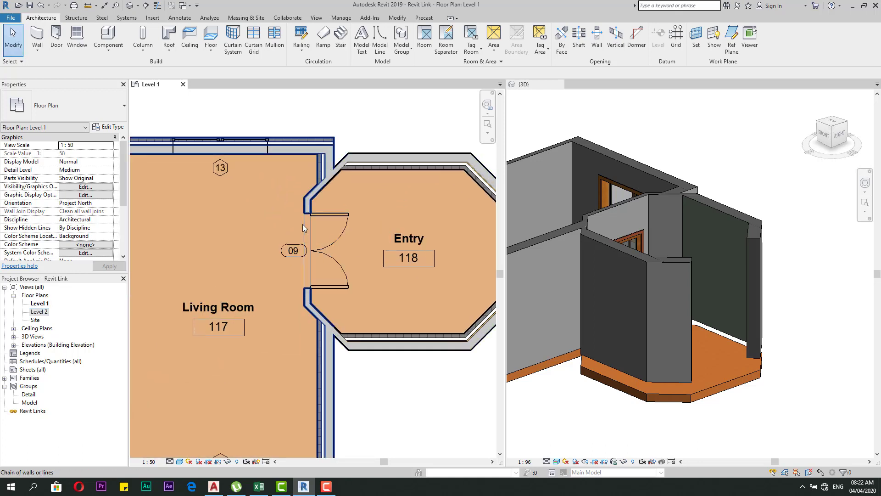
{"action": "left_click", "coordinate": [302, 224]}
{"action": "scroll", "coordinate": [404, 167], "scroll_direction": "down", "scroll_amount": 3}
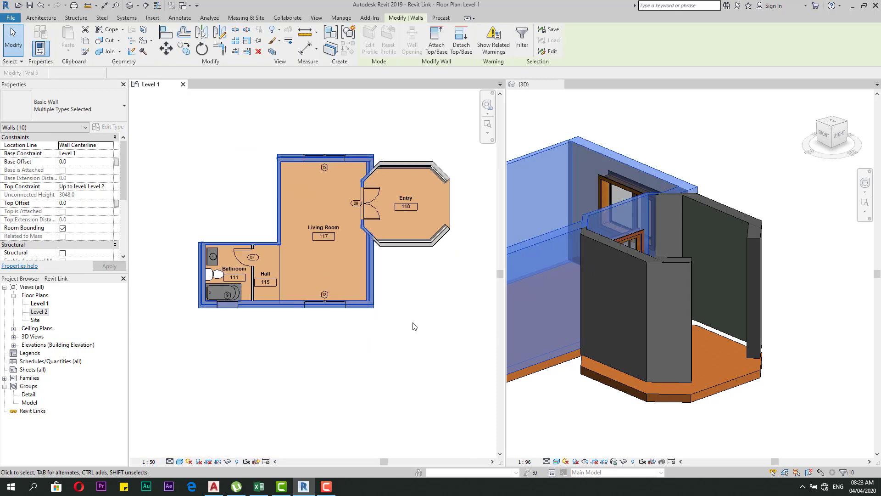
Step: Select the main Ground Floor slab by box-selecting around its lower-right corner and filtering the selection to Floors only
{"action": "left_click_drag", "start_coordinate": [399, 279], "coordinate": [346, 334]}
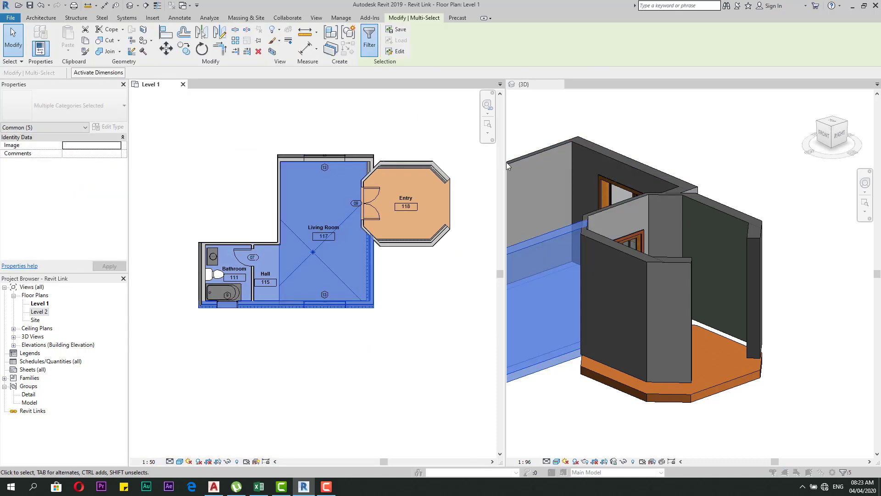
{"action": "left_click", "coordinate": [692, 105]}
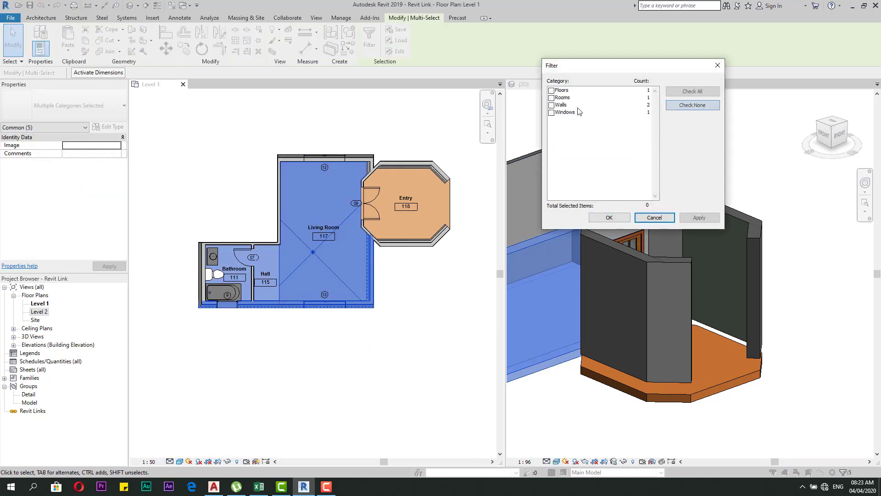
{"action": "left_click", "coordinate": [558, 91]}
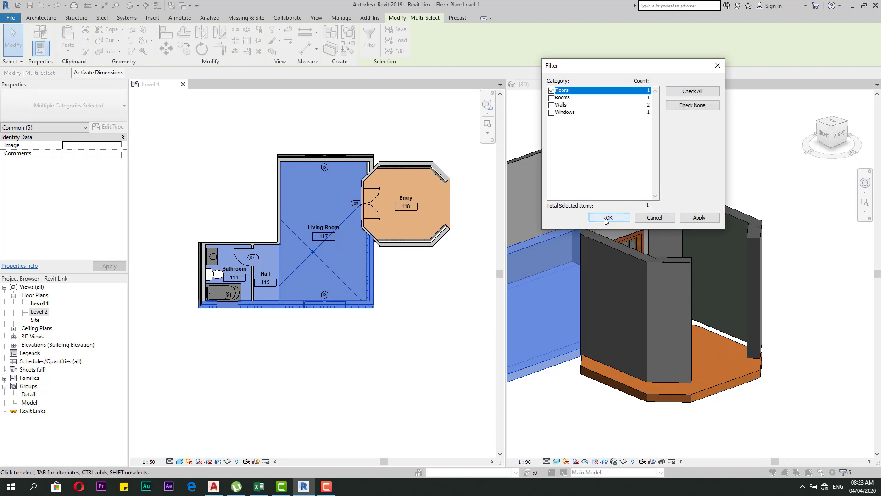
{"action": "left_click", "coordinate": [607, 217]}
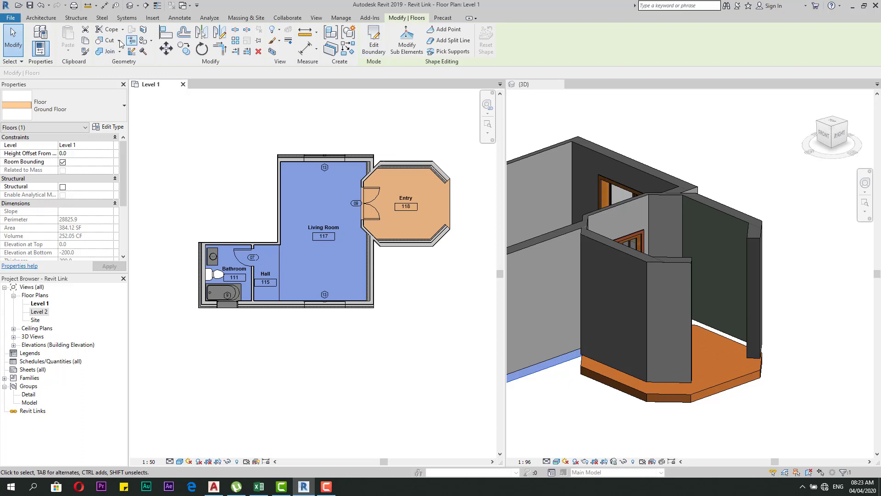
Step: Copy the selected floor to the clipboard, paste it aligned to Level 2, and deselect the copy
{"action": "left_click", "coordinate": [85, 43]}
{"action": "left_click", "coordinate": [68, 46]}
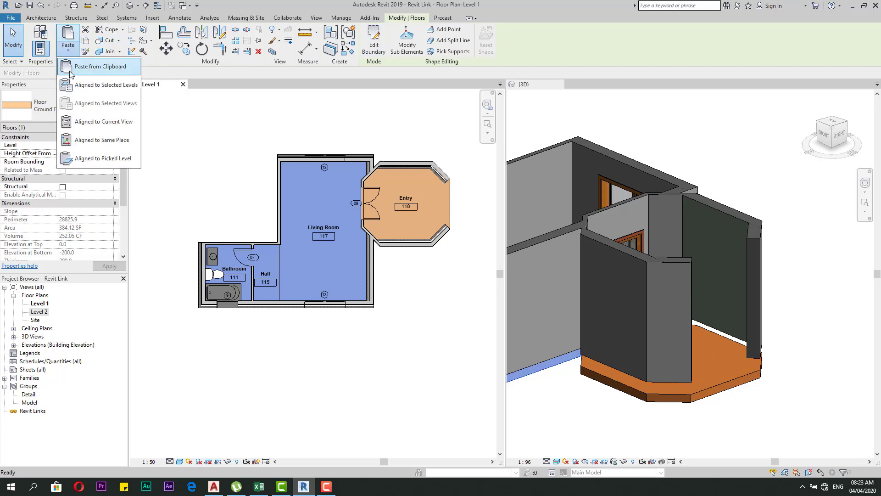
{"action": "left_click", "coordinate": [88, 86]}
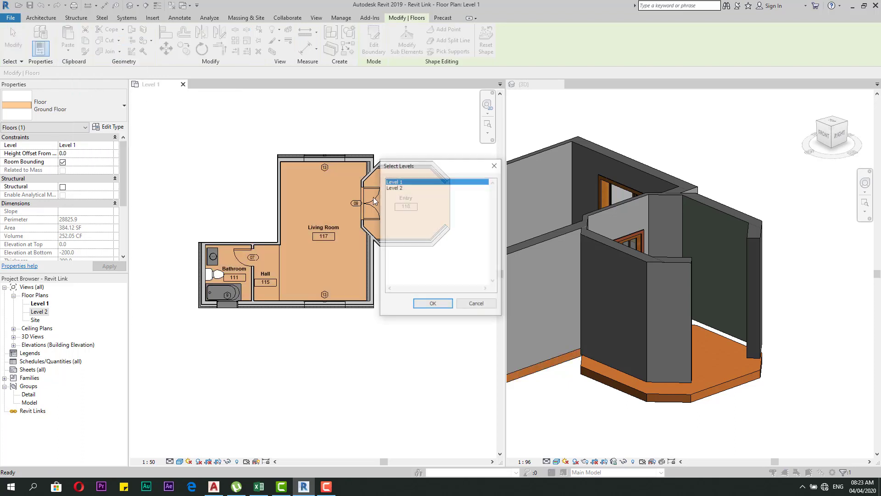
{"action": "left_click", "coordinate": [399, 187]}
{"action": "left_click", "coordinate": [432, 304]}
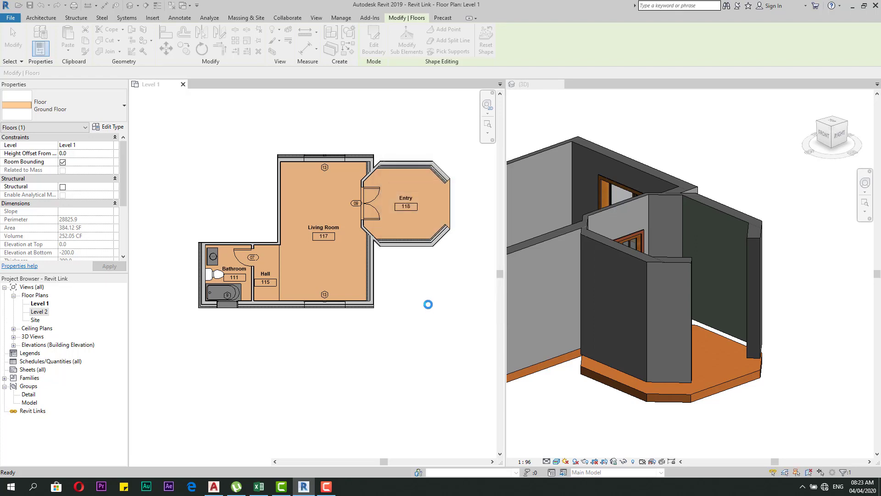
{"action": "scroll", "coordinate": [750, 179], "scroll_direction": "down", "scroll_amount": 3}
{"action": "scroll", "coordinate": [613, 157], "scroll_direction": "up", "scroll_amount": 4}
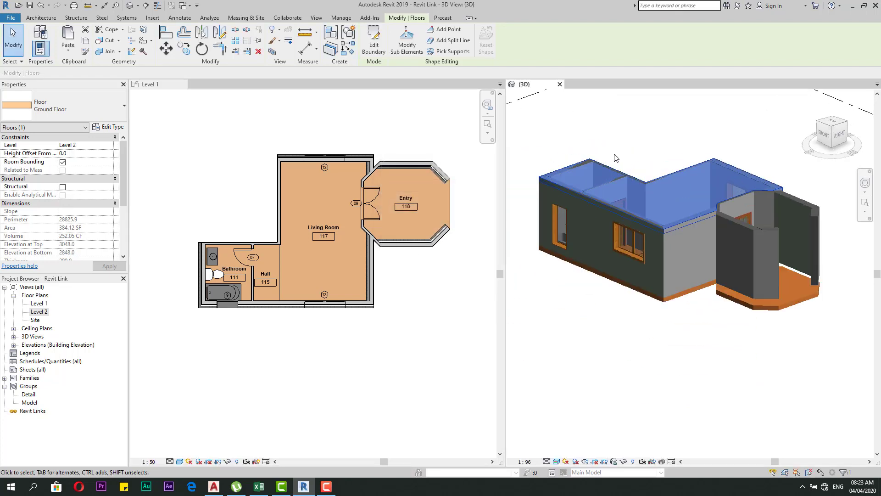
{"action": "left_click", "coordinate": [669, 151]}
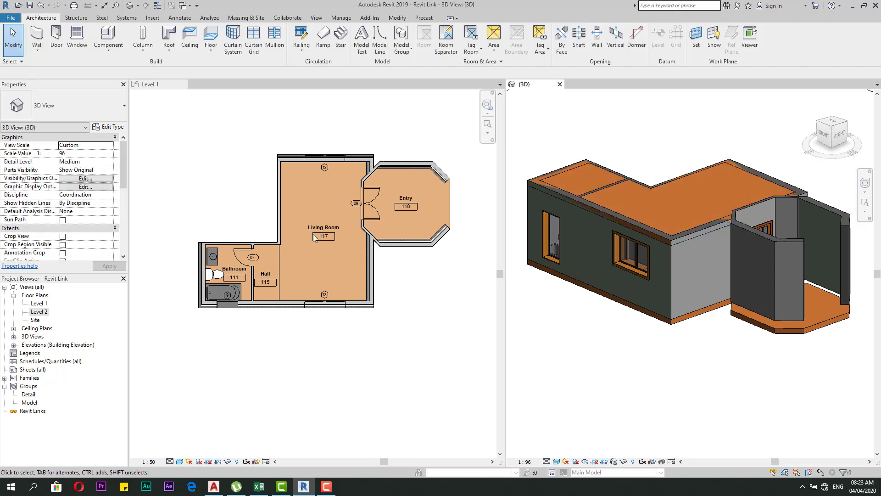
Step: Open the Level 2 floor plan and start editing the boundary of the copied floor
{"action": "left_click", "coordinate": [40, 314]}
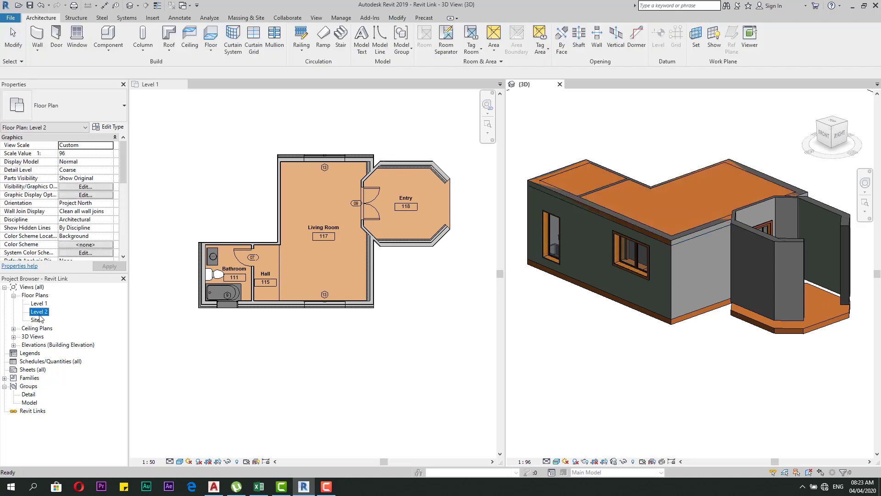
{"action": "double_click", "coordinate": [40, 312]}
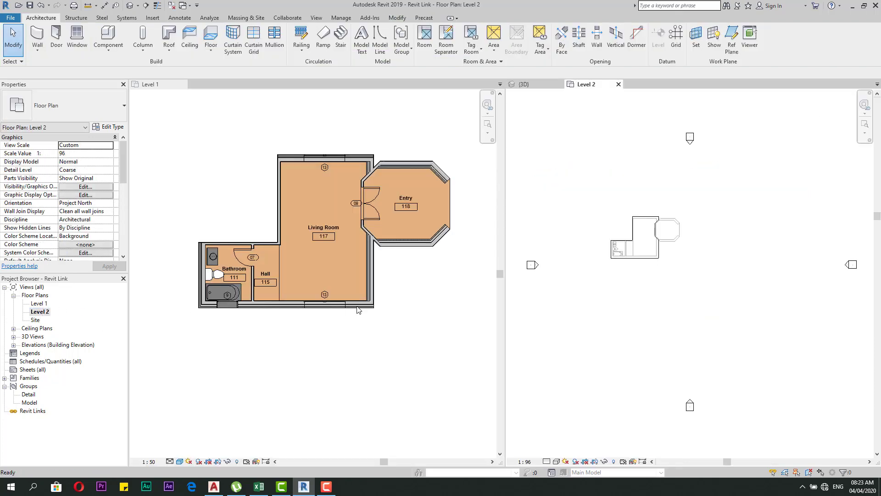
{"action": "left_click", "coordinate": [417, 280]}
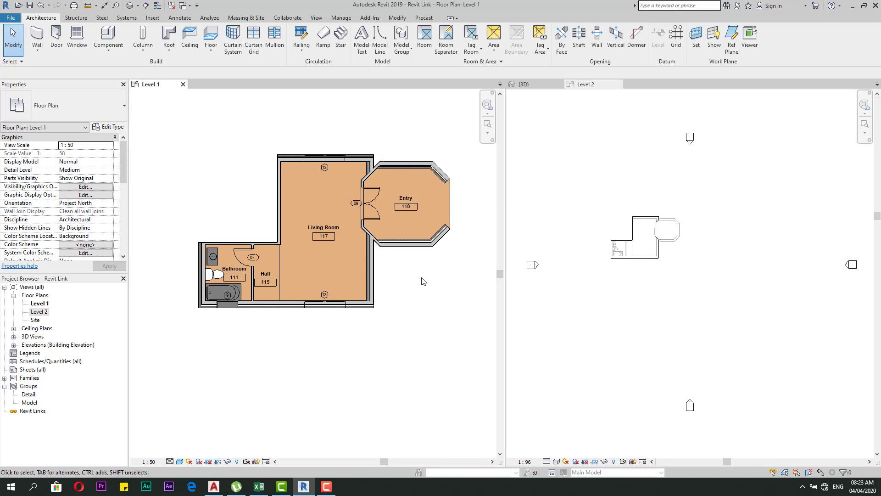
{"action": "scroll", "coordinate": [670, 222], "scroll_direction": "up", "scroll_amount": 3}
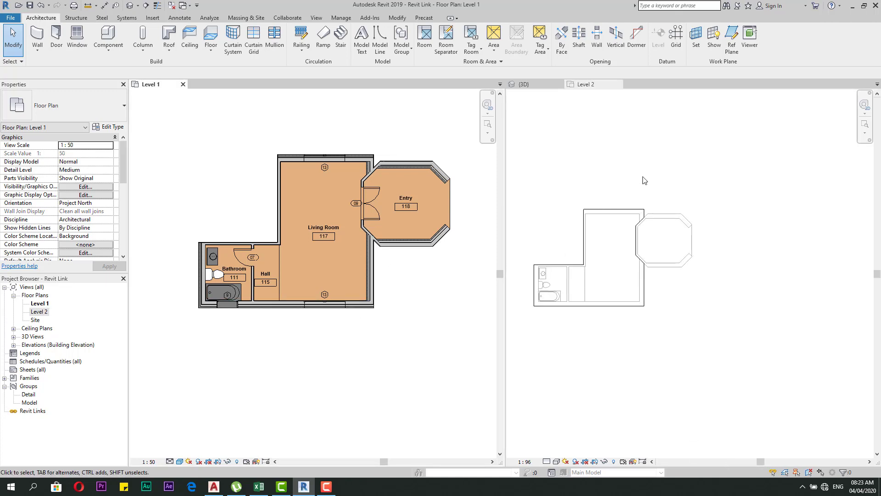
{"action": "left_click", "coordinate": [642, 178]}
{"action": "left_click", "coordinate": [612, 209]}
{"action": "scroll", "coordinate": [681, 253], "scroll_direction": "up", "scroll_amount": 2}
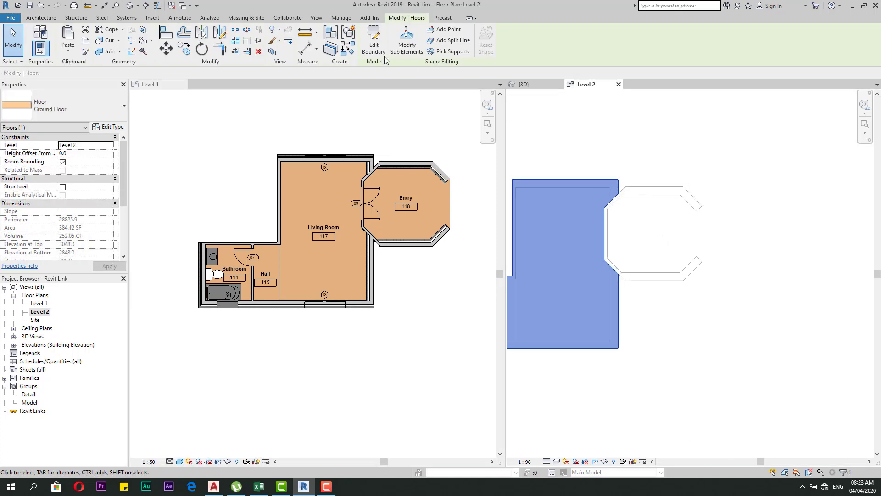
{"action": "left_click", "coordinate": [374, 44]}
{"action": "scroll", "coordinate": [634, 203], "scroll_direction": "up", "scroll_amount": 1}
Step: Move the doorway boundary line out to the Entry's open outer side and delete the two stretched diagonal lines
{"action": "left_click", "coordinate": [596, 240]}
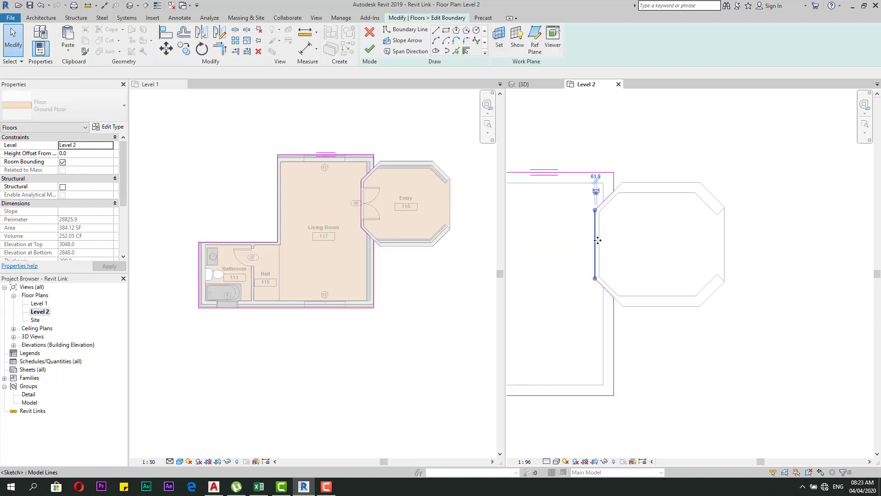
{"action": "mouse_move", "coordinate": [597, 240]}
{"action": "left_mouse_down"}
{"action": "mouse_move", "coordinate": [755, 254]}
{"action": "mouse_move", "coordinate": [710, 243]}
{"action": "left_mouse_up"}
{"action": "scroll", "coordinate": [708, 238], "scroll_direction": "down", "scroll_amount": 1}
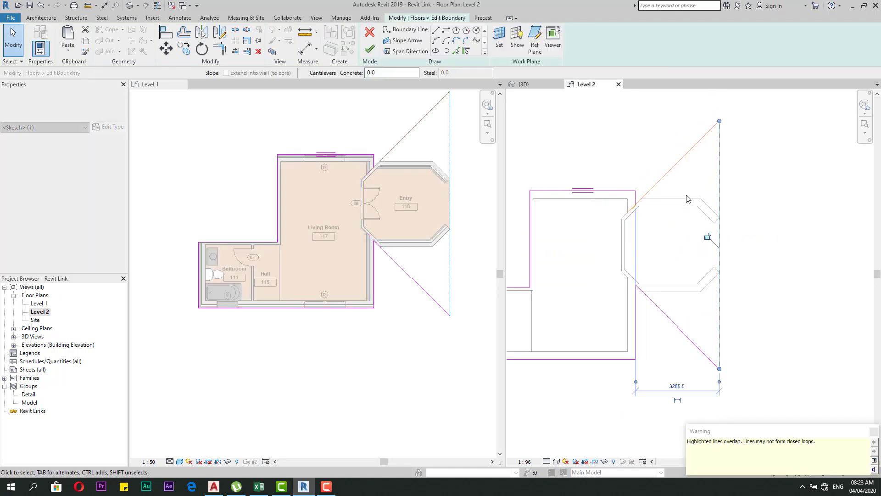
{"action": "left_click", "coordinate": [869, 431]}
{"action": "left_click", "coordinate": [679, 165]}
{"action": "key", "text": "Delete"}
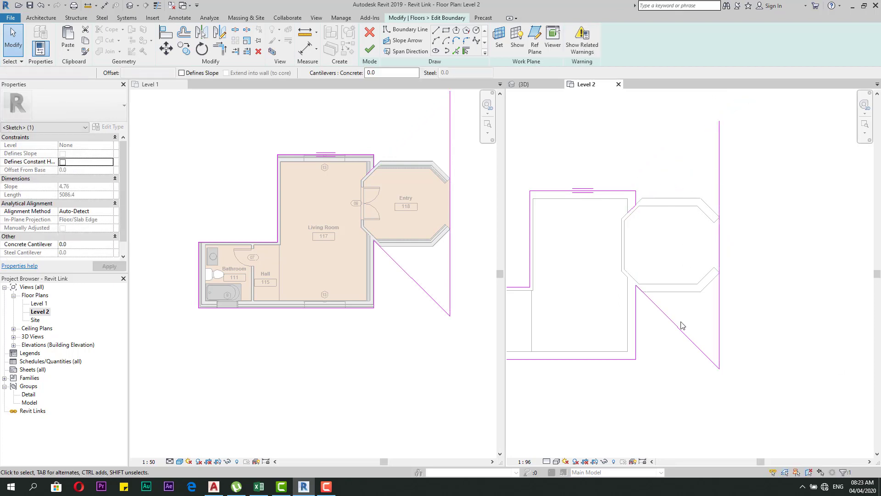
{"action": "left_click", "coordinate": [678, 327]}
{"action": "key", "text": "Delete"}
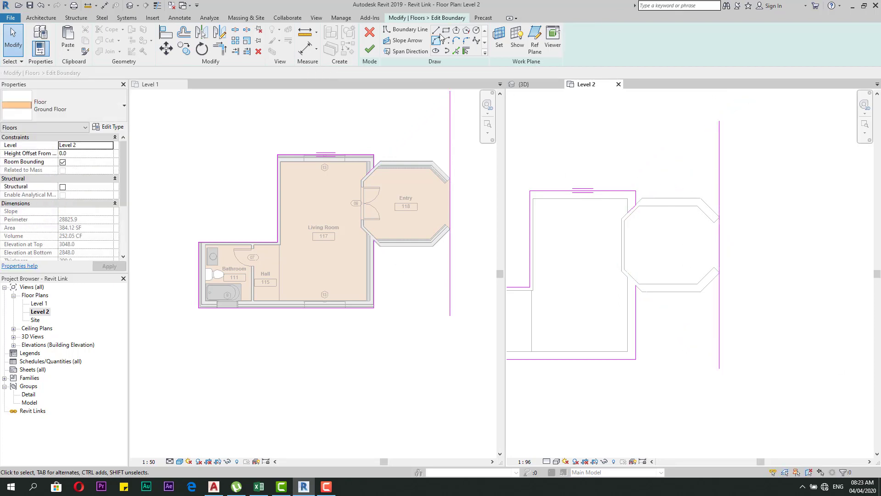
Step: Add boundary lines by picking the outer edges of the Entry's straight and diagonal walls
{"action": "left_click", "coordinate": [436, 30]}
{"action": "left_click", "coordinate": [455, 50]}
{"action": "scroll", "coordinate": [664, 292], "scroll_direction": "up", "scroll_amount": 2}
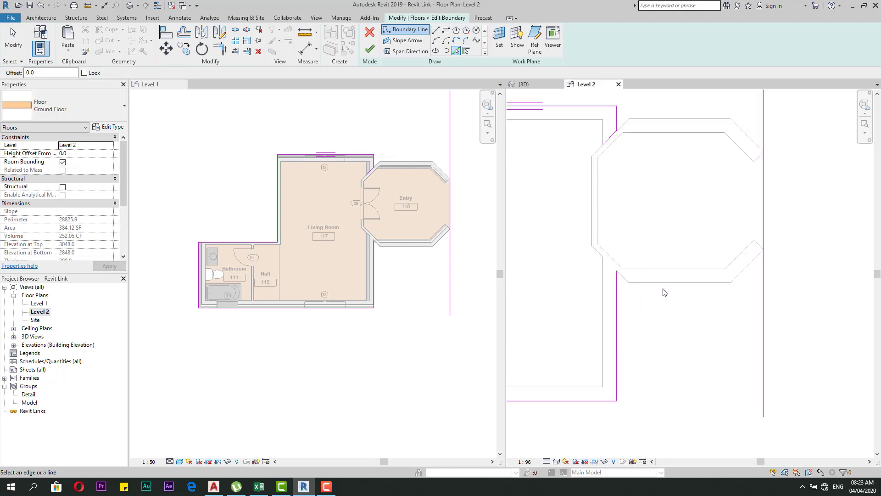
{"action": "left_click", "coordinate": [664, 290]}
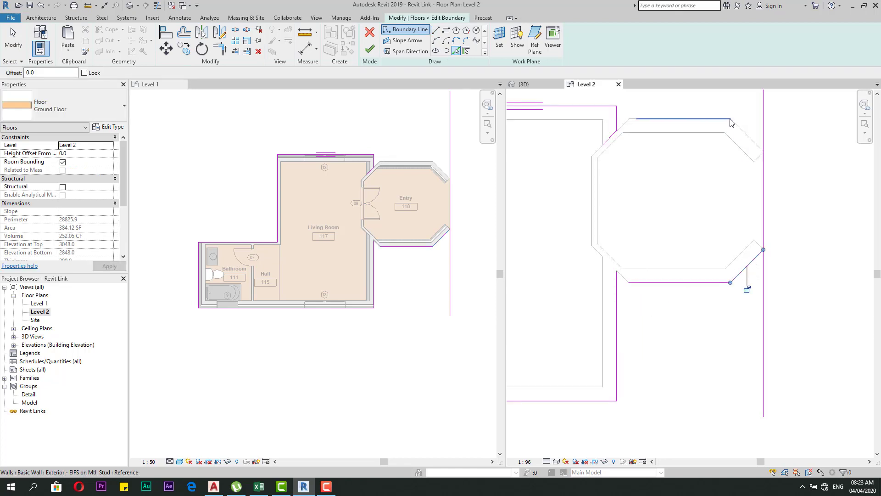
{"action": "left_click", "coordinate": [750, 138]}
{"action": "scroll", "coordinate": [620, 127], "scroll_direction": "up", "scroll_amount": 3}
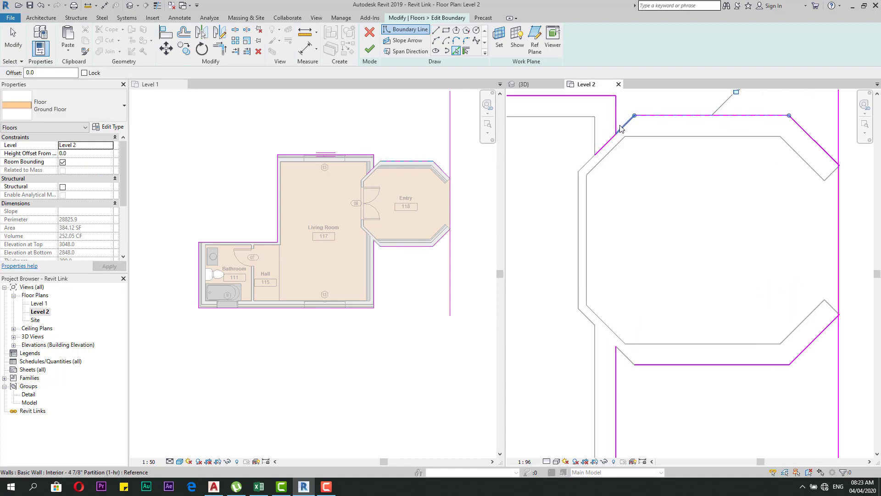
{"action": "left_click", "coordinate": [621, 126]}
{"action": "scroll", "coordinate": [608, 144], "scroll_direction": "down", "scroll_amount": 2}
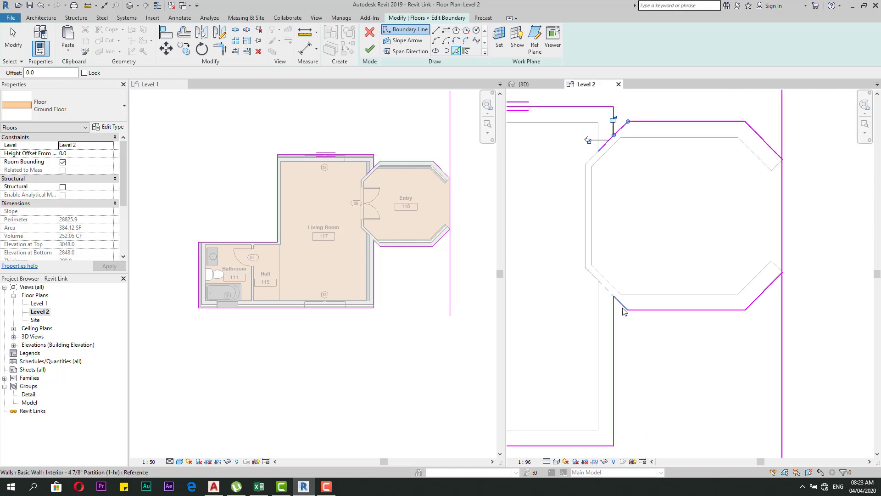
{"action": "left_click", "coordinate": [607, 288]}
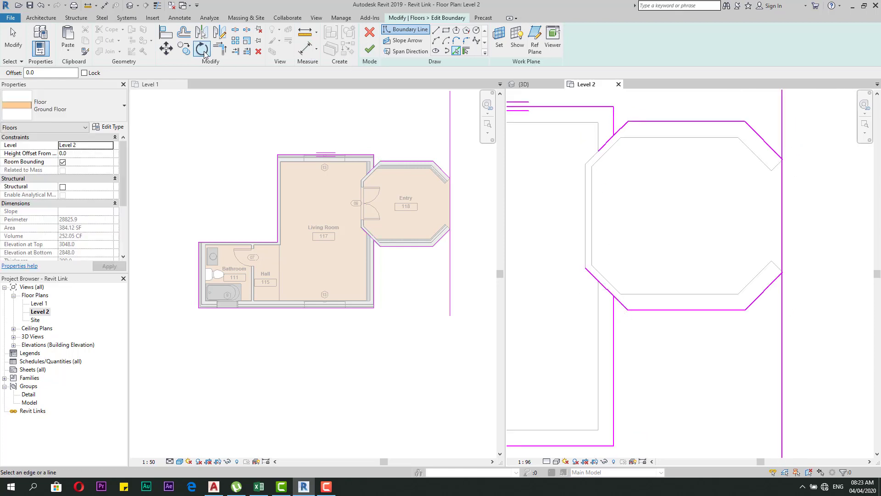
Step: Trim the Entry boundary to corners at the lower-left diagonal and at both ends of the open outer side
{"action": "left_click", "coordinate": [219, 48]}
{"action": "scroll", "coordinate": [622, 315], "scroll_direction": "up", "scroll_amount": 1}
{"action": "left_click", "coordinate": [614, 317]}
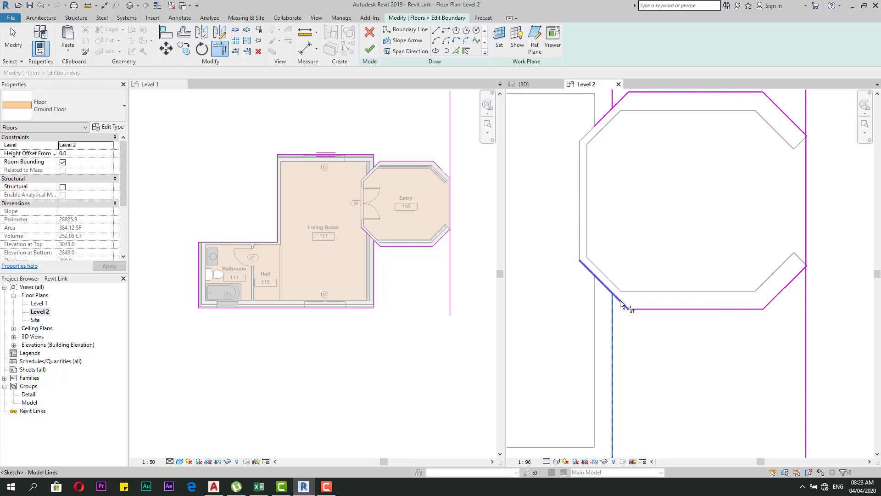
{"action": "left_click", "coordinate": [620, 300]}
{"action": "left_click", "coordinate": [786, 287]}
{"action": "left_click", "coordinate": [805, 255]}
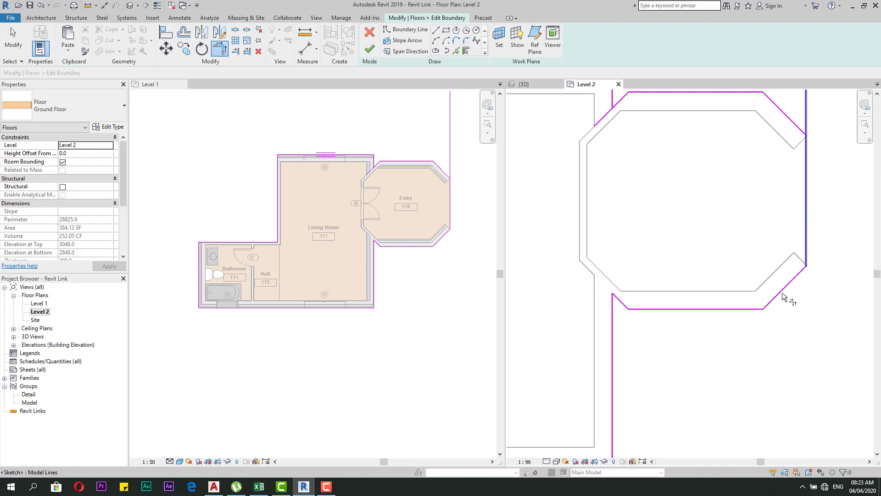
{"action": "scroll", "coordinate": [774, 303], "scroll_direction": "down", "scroll_amount": 2}
{"action": "scroll", "coordinate": [779, 188], "scroll_direction": "up", "scroll_amount": 2}
{"action": "left_click", "coordinate": [777, 225]}
{"action": "left_click", "coordinate": [795, 262]}
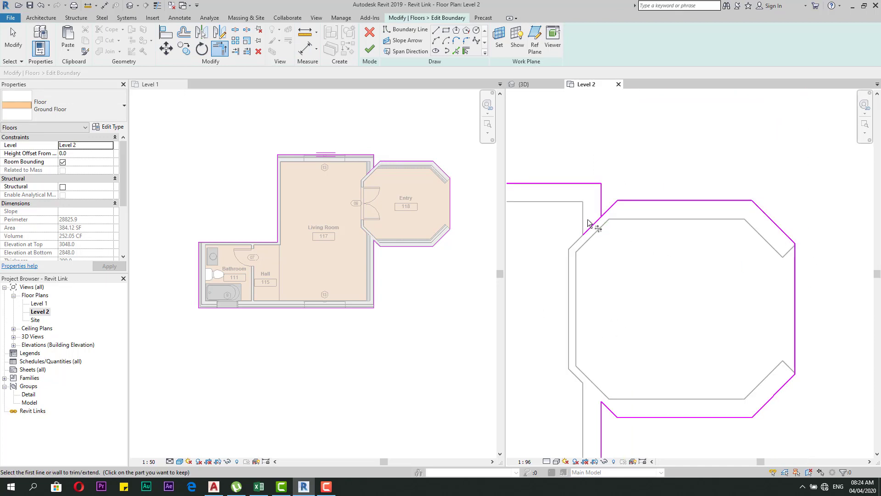
Step: Leave the trim command and delete the leftover diagonal sketch line at the Entry's upper-left corner
{"action": "scroll", "coordinate": [602, 215], "scroll_direction": "down", "scroll_amount": 1}
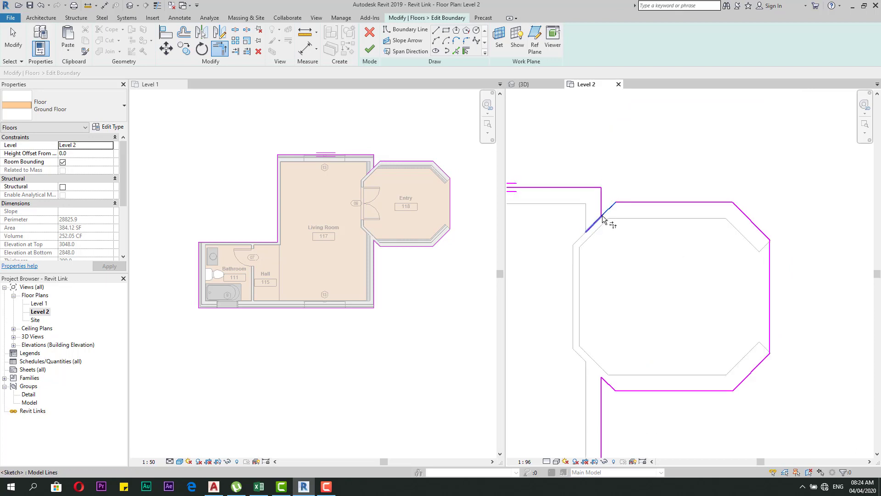
{"action": "key", "text": "Escape"}
{"action": "key", "text": "Escape"}
{"action": "left_click", "coordinate": [595, 223]}
{"action": "scroll", "coordinate": [620, 242], "scroll_direction": "down", "scroll_amount": 2}
{"action": "key", "text": "Delete"}
{"action": "scroll", "coordinate": [671, 209], "scroll_direction": "down", "scroll_amount": 1}
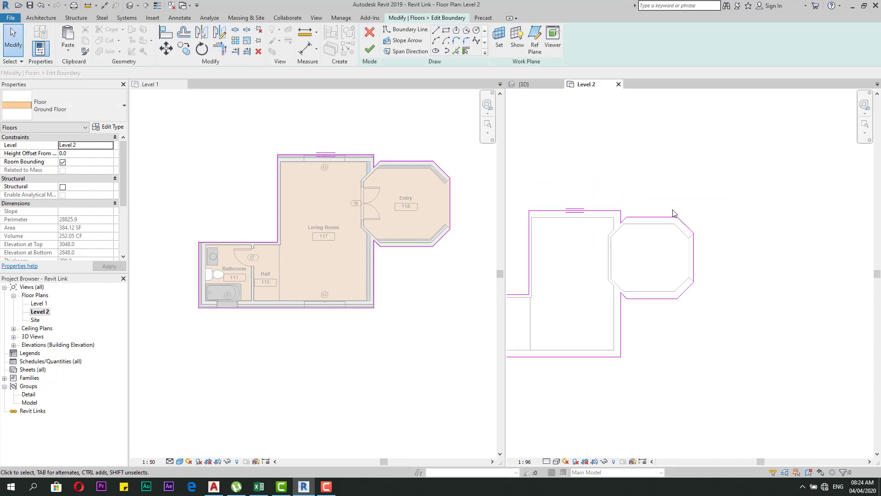
Step: Draw a rectangular opening about 1500 mm wide inside the Living Room part of the Level 2 floor boundary
{"action": "scroll", "coordinate": [673, 213], "scroll_direction": "down", "scroll_amount": 3}
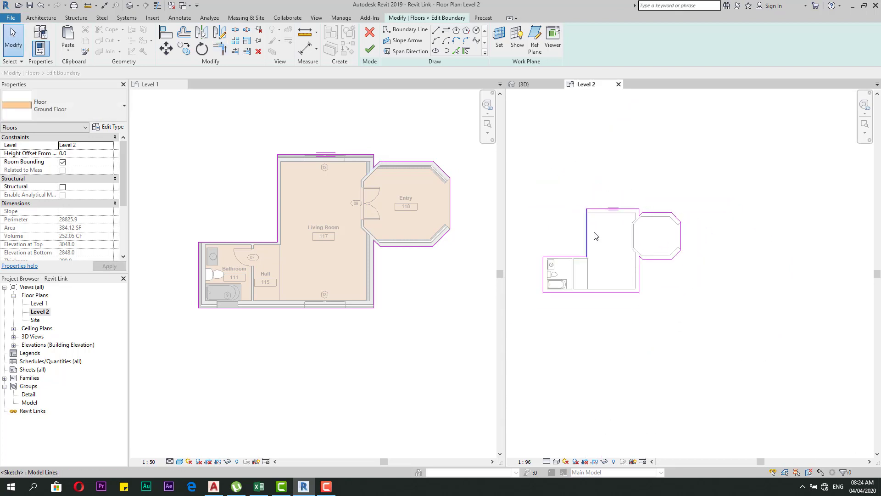
{"action": "scroll", "coordinate": [613, 243], "scroll_direction": "up", "scroll_amount": 1}
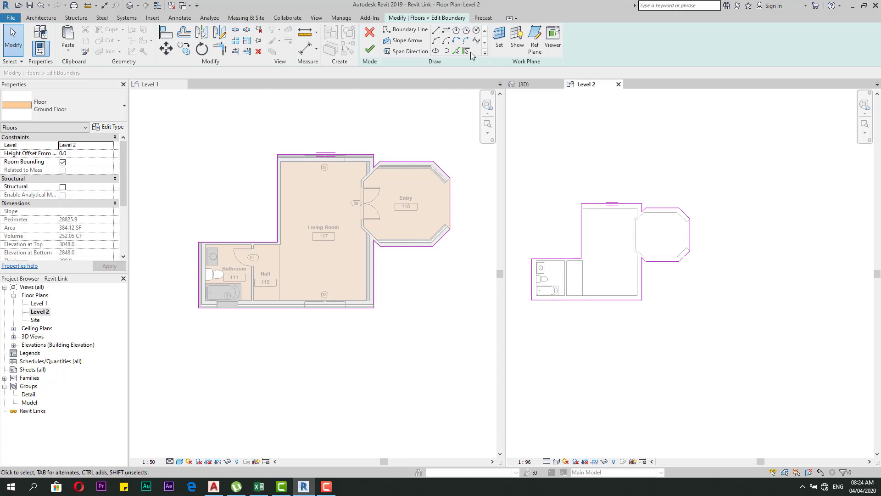
{"action": "scroll", "coordinate": [689, 236], "scroll_direction": "up", "scroll_amount": 2}
{"action": "scroll", "coordinate": [573, 258], "scroll_direction": "up", "scroll_amount": 2}
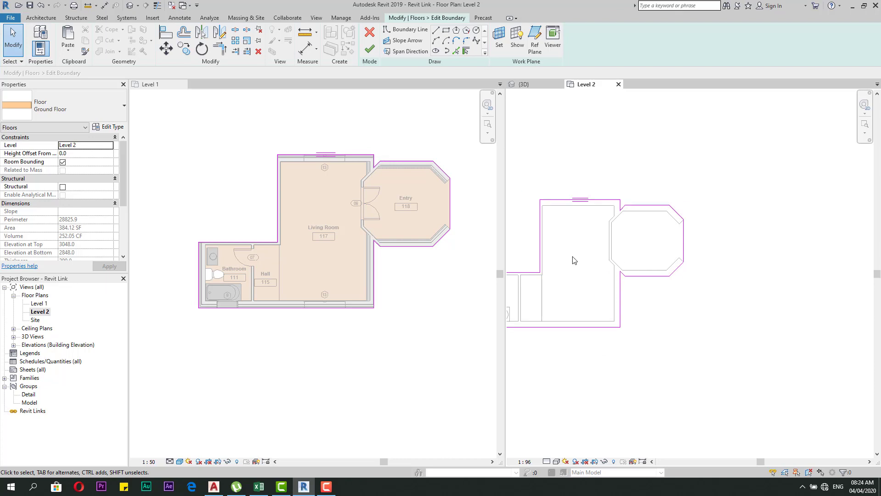
{"action": "scroll", "coordinate": [629, 252], "scroll_direction": "down", "scroll_amount": 1}
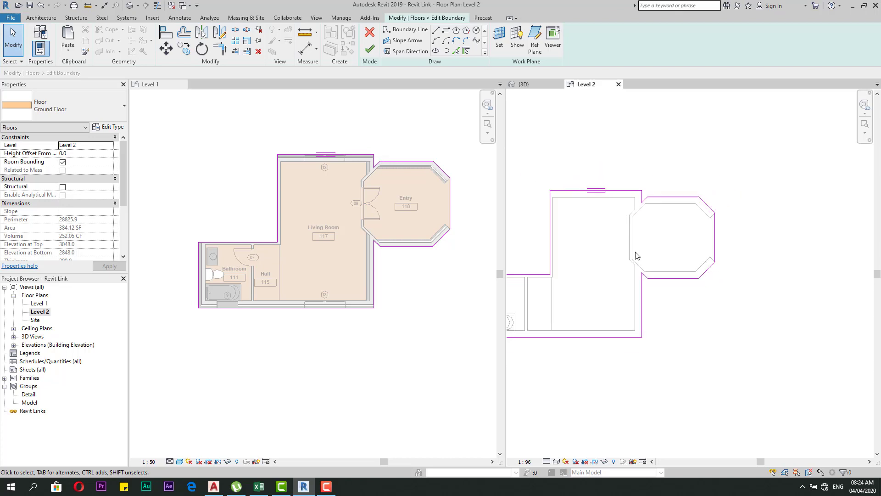
{"action": "left_click", "coordinate": [446, 33]}
{"action": "scroll", "coordinate": [596, 230], "scroll_direction": "up", "scroll_amount": 2}
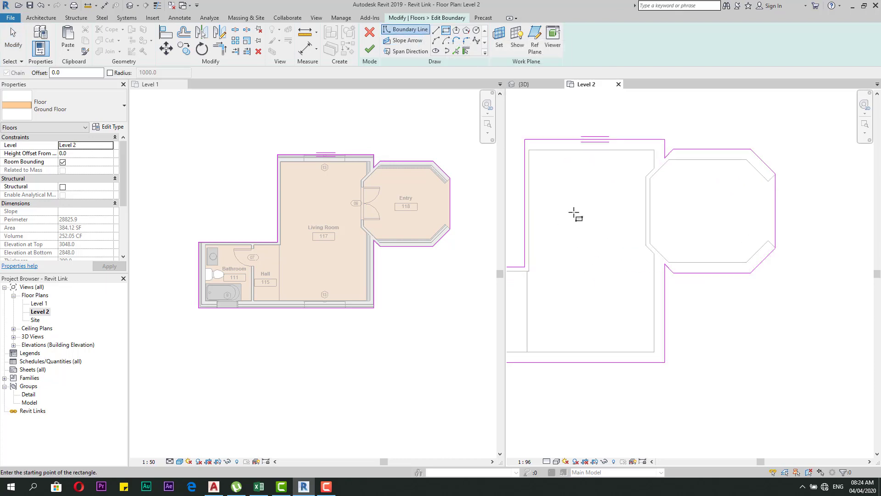
{"action": "left_click", "coordinate": [589, 294]}
{"action": "left_click", "coordinate": [612, 315]}
{"action": "scroll", "coordinate": [684, 296], "scroll_direction": "down", "scroll_amount": 1}
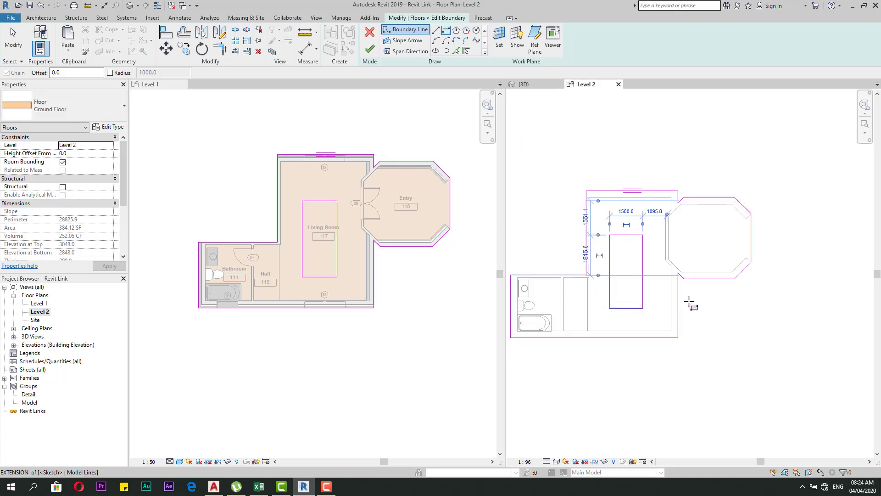
{"action": "scroll", "coordinate": [703, 294], "scroll_direction": "up", "scroll_amount": 1}
{"action": "key", "text": "Escape"}
{"action": "key", "text": "Escape"}
{"action": "scroll", "coordinate": [722, 253], "scroll_direction": "down", "scroll_amount": 2}
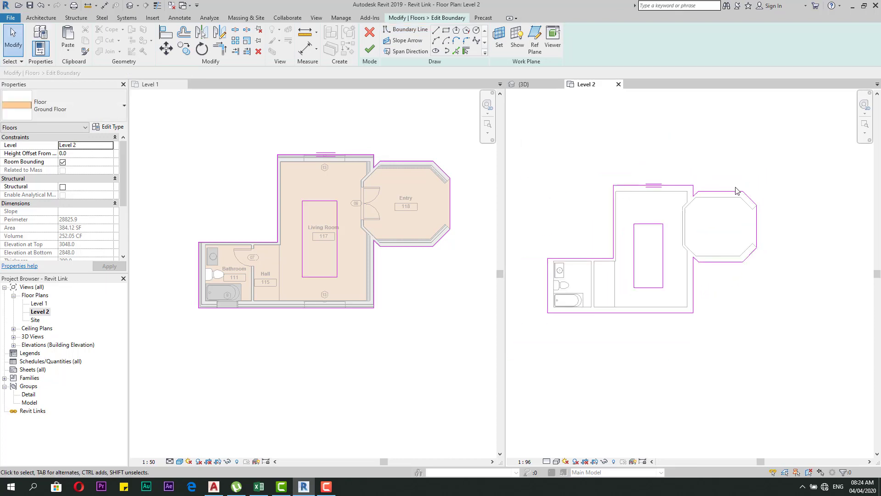
Step: Draw a second boundary rectangle about 1239 by 554 mm crossing the Entry-facing long side of the large opening rectangle
{"action": "scroll", "coordinate": [617, 233], "scroll_direction": "up", "scroll_amount": 1}
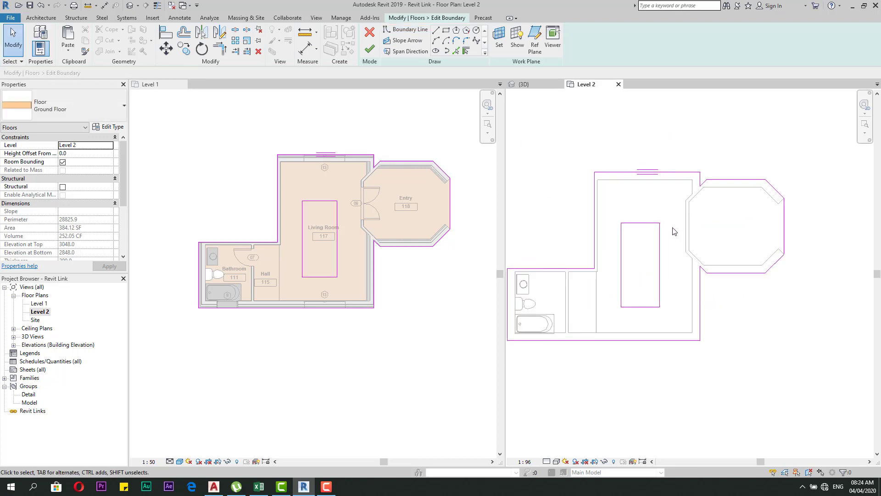
{"action": "left_click", "coordinate": [445, 30]}
{"action": "scroll", "coordinate": [649, 252], "scroll_direction": "up", "scroll_amount": 1}
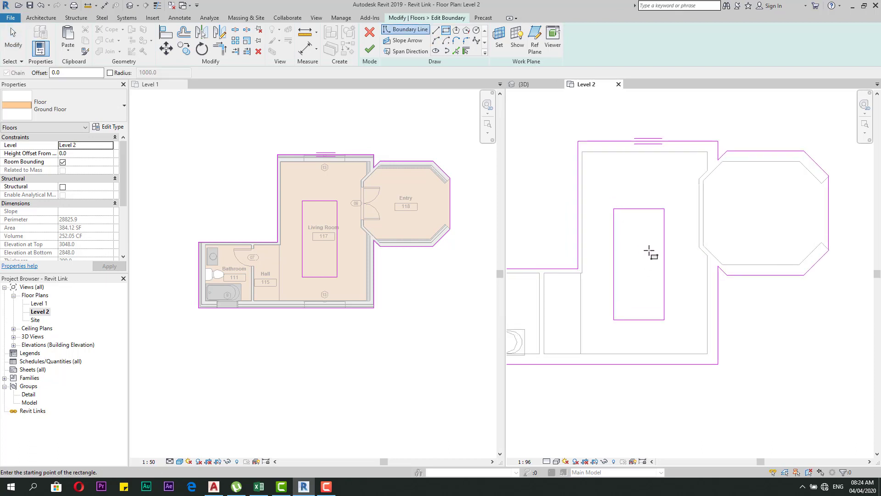
{"action": "left_click", "coordinate": [649, 250]}
{"action": "scroll", "coordinate": [669, 265], "scroll_direction": "up", "scroll_amount": 1}
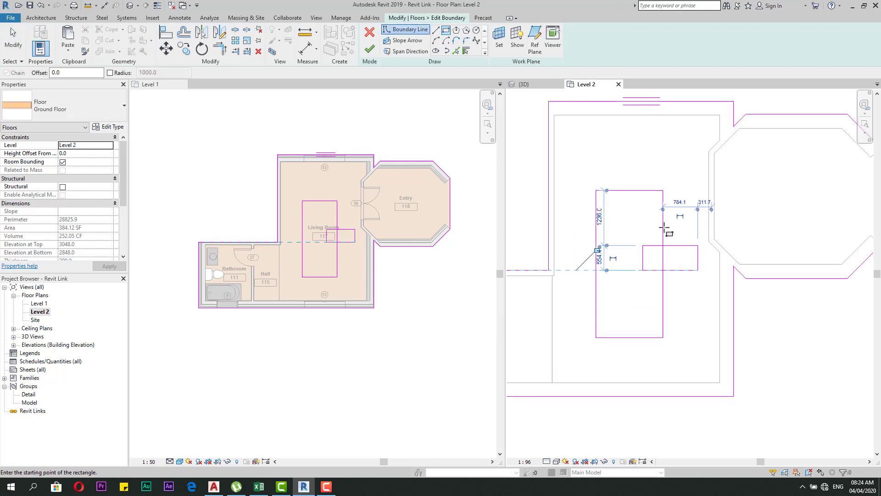
{"action": "left_click", "coordinate": [407, 40]}
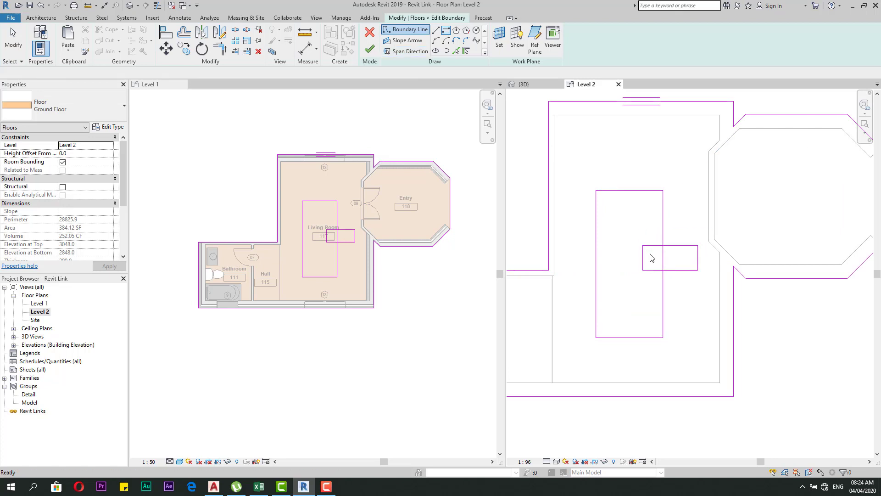
Step: Delete the short side of the small rectangle that lies inside the large opening rectangle
{"action": "left_click", "coordinate": [643, 245]}
{"action": "left_click", "coordinate": [643, 270]}
{"action": "key", "text": "Delete"}
{"action": "left_click", "coordinate": [651, 246]}
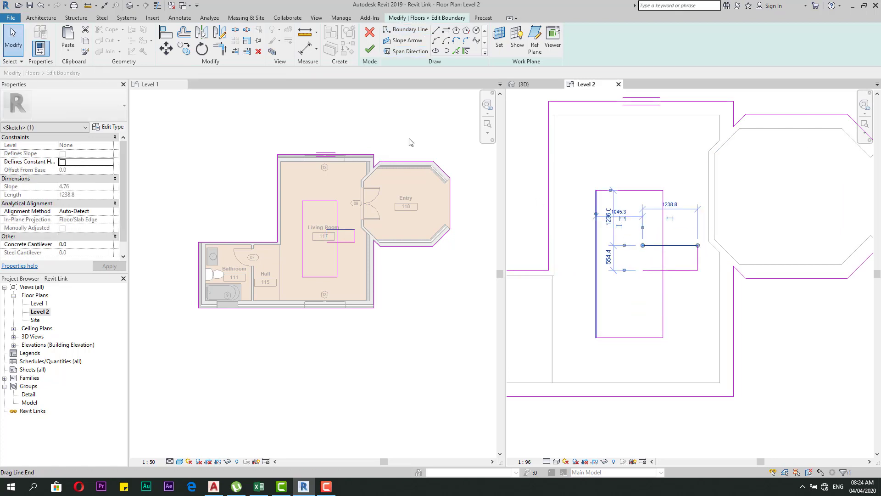
{"action": "key", "text": "Escape"}
Step: Split the crossing lines of the two rectangles and shorten the large rectangle's upper side segment to the small rectangle's upper line
{"action": "left_click", "coordinate": [234, 31]}
{"action": "scroll", "coordinate": [704, 274], "scroll_direction": "up", "scroll_amount": 2}
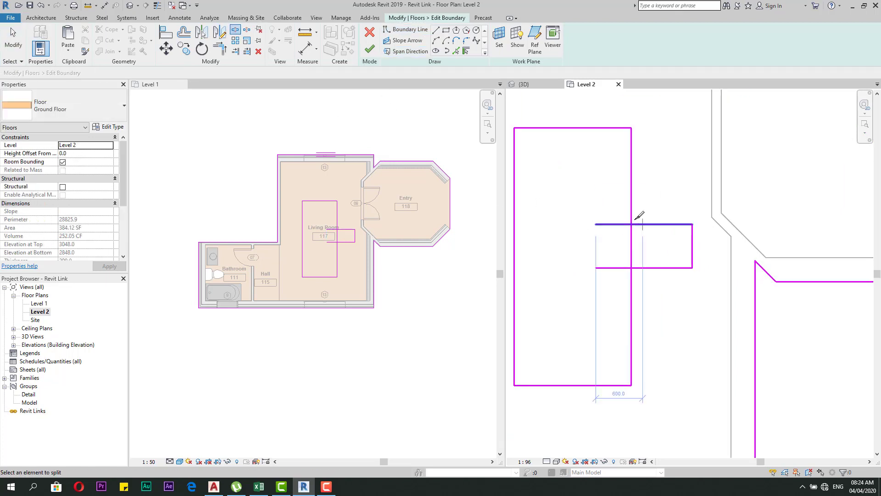
{"action": "left_click", "coordinate": [635, 266]}
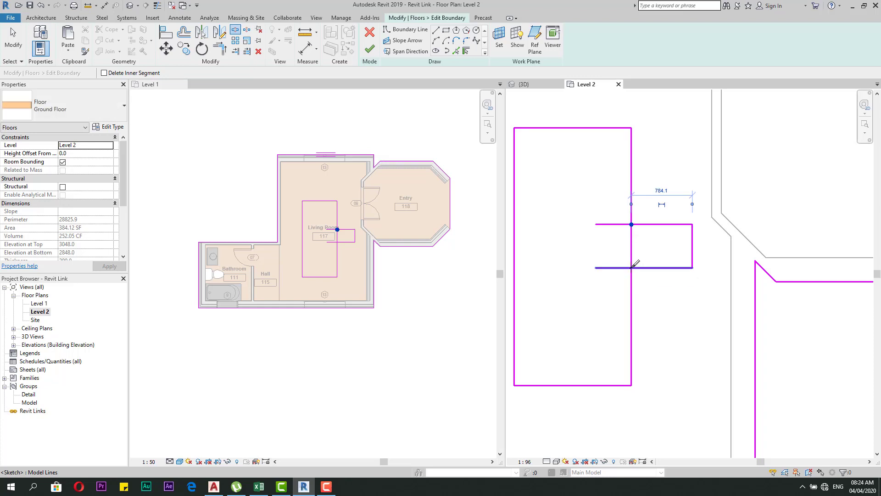
{"action": "left_click", "coordinate": [632, 267]}
{"action": "left_click", "coordinate": [632, 268]}
{"action": "key", "text": "Escape"}
{"action": "left_click", "coordinate": [630, 260]}
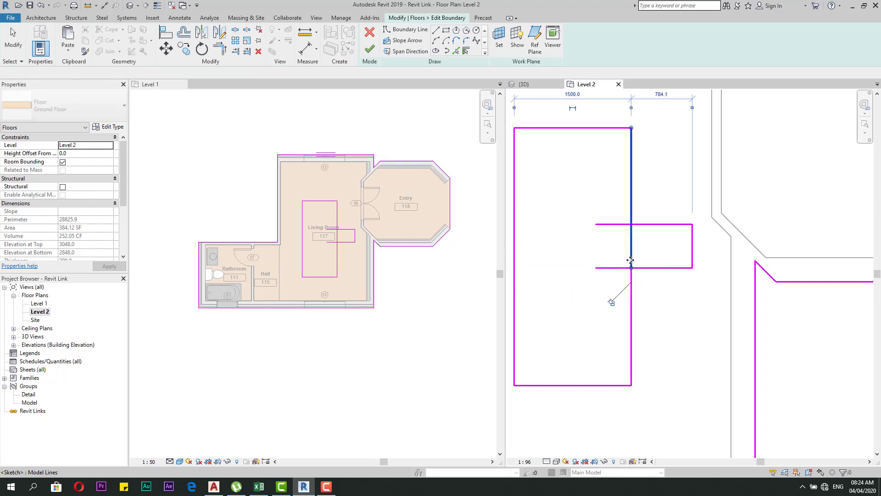
{"action": "left_click_drag", "start_coordinate": [631, 268], "coordinate": [631, 224]}
{"action": "key", "text": "Escape"}
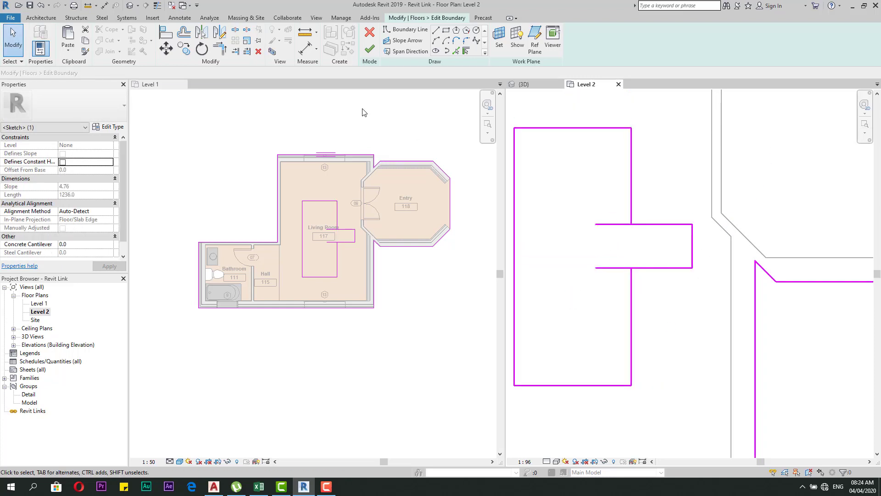
Step: Remove the two line stubs inside the large rectangle so both rectangles form one opening outline
{"action": "left_click", "coordinate": [221, 51]}
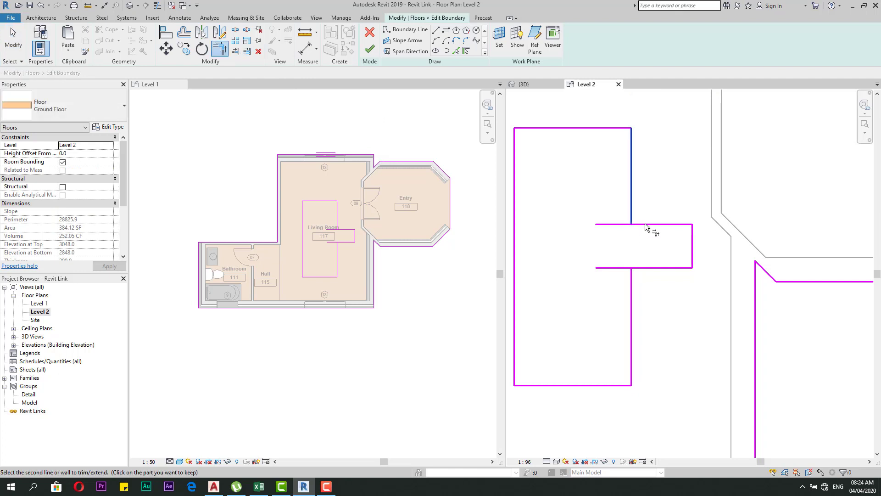
{"action": "left_click", "coordinate": [658, 267]}
{"action": "key", "text": "Escape"}
{"action": "key", "text": "Escape"}
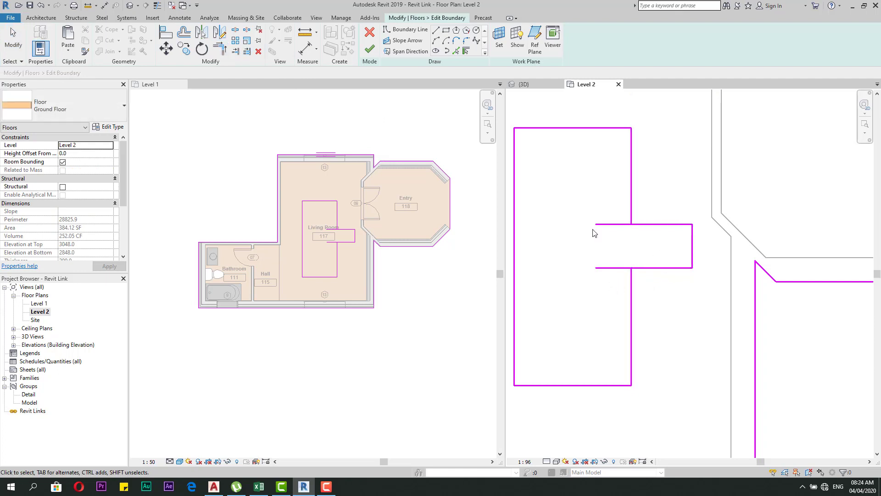
{"action": "scroll", "coordinate": [608, 213], "scroll_direction": "down", "scroll_amount": 1}
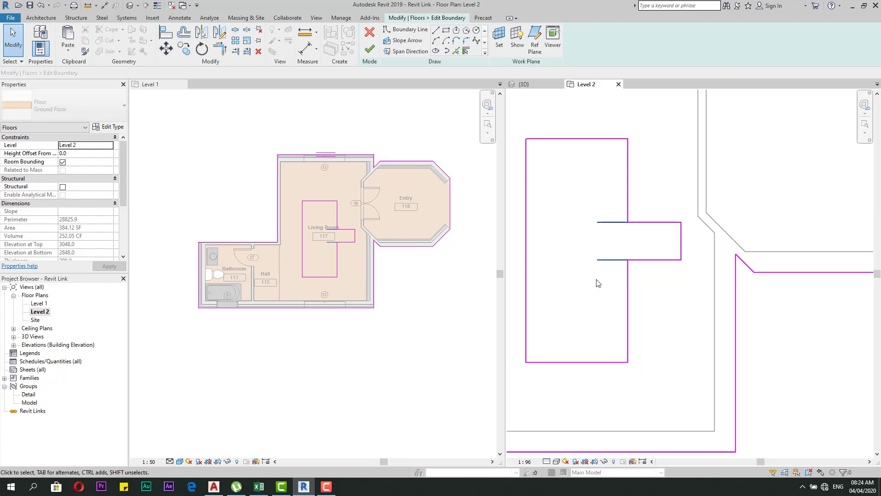
{"action": "scroll", "coordinate": [596, 275], "scroll_direction": "down", "scroll_amount": 4}
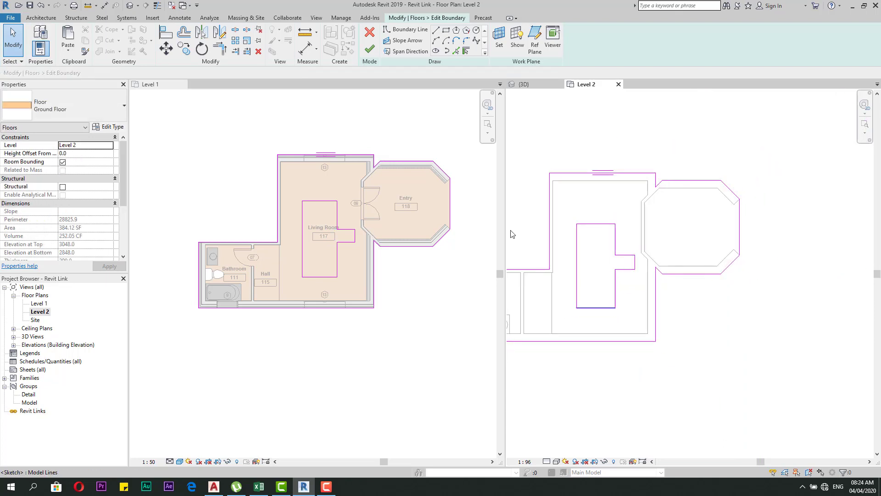
Step: Finish the Level 2 floor boundary without attaching the walls to its bottom, and inspect the floor in the 3D view
{"action": "left_click", "coordinate": [370, 49]}
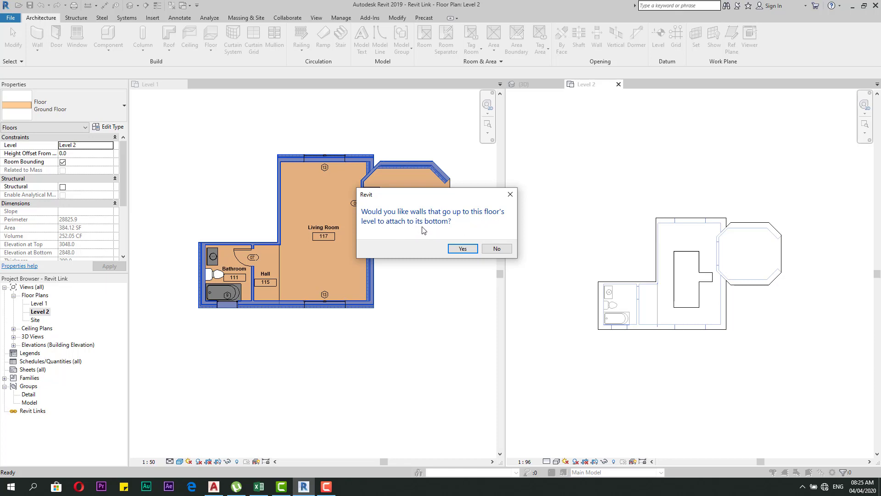
{"action": "left_click", "coordinate": [497, 248]}
{"action": "scroll", "coordinate": [763, 311], "scroll_direction": "up", "scroll_amount": 2}
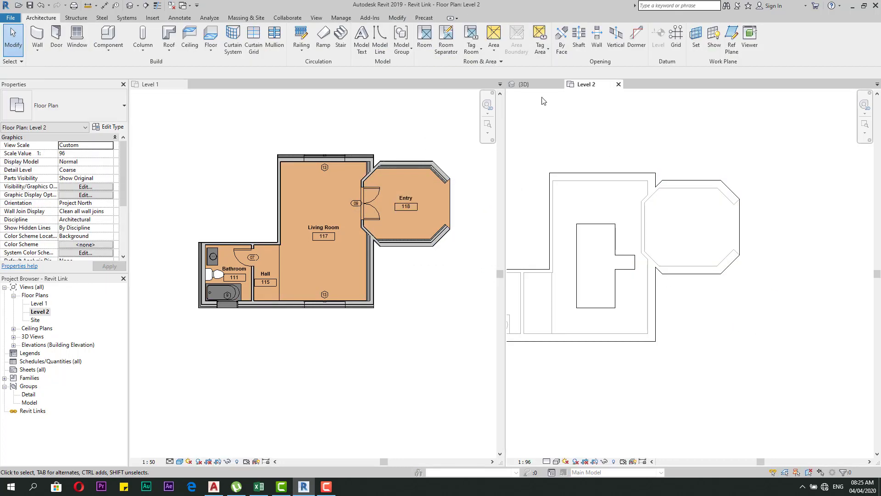
{"action": "left_click", "coordinate": [531, 85]}
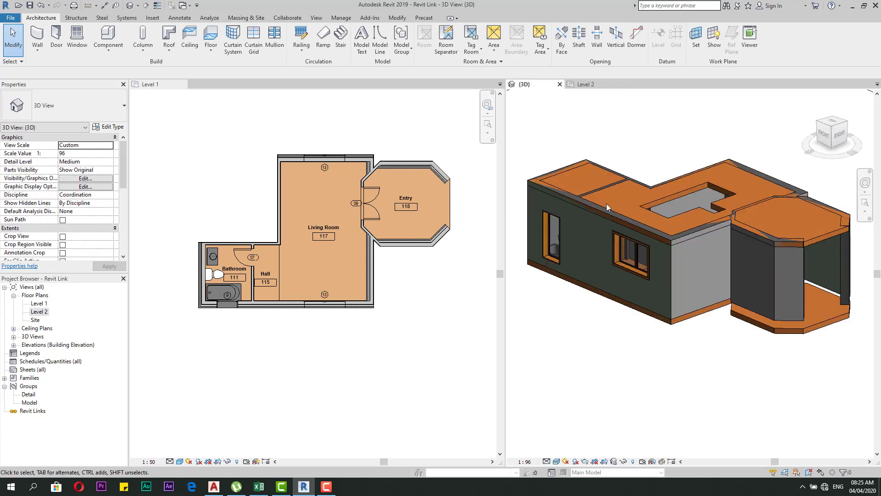
{"action": "scroll", "coordinate": [637, 246], "scroll_direction": "up", "scroll_amount": 4}
{"action": "scroll", "coordinate": [767, 246], "scroll_direction": "down", "scroll_amount": 3}
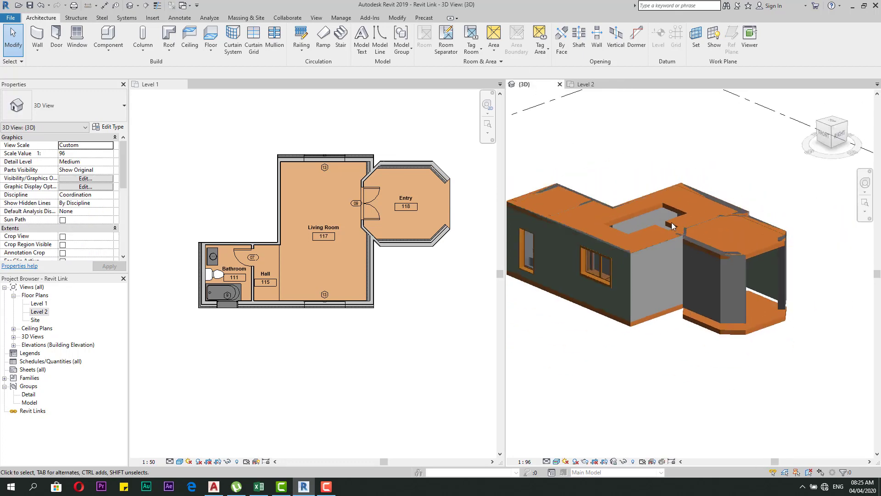
{"action": "middle_click_drag", "start_coordinate": [653, 173], "coordinate": [641, 316], "text": "shift"}
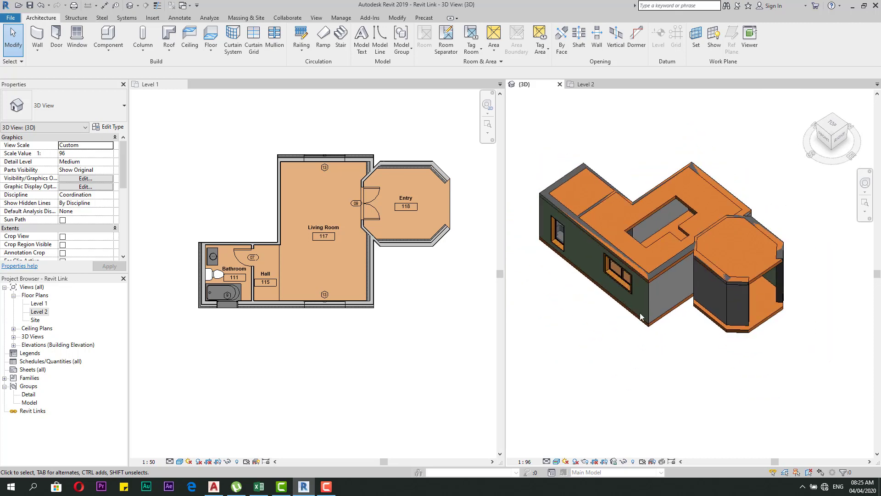
Step: In the Level 1 plan, place a horizontal building section line through the Bathroom, Hall and Living Room
{"action": "left_click", "coordinate": [418, 337]}
{"action": "scroll", "coordinate": [242, 193], "scroll_direction": "up", "scroll_amount": 1}
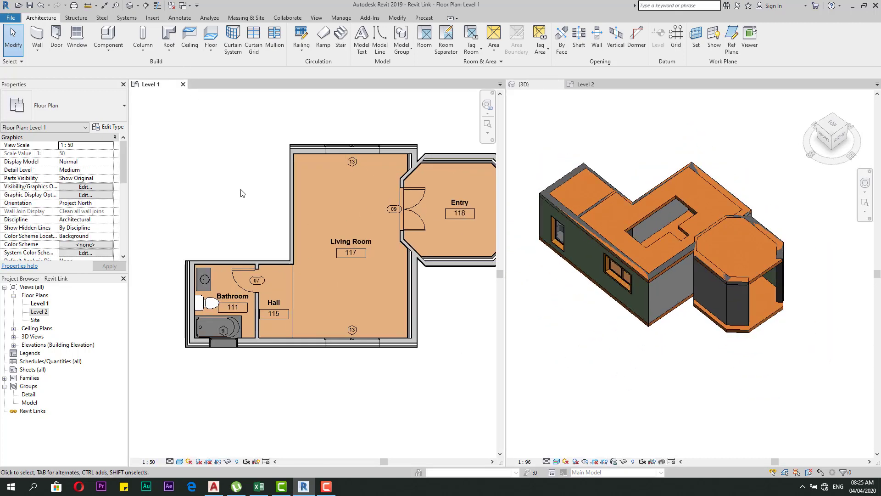
{"action": "scroll", "coordinate": [206, 175], "scroll_direction": "down", "scroll_amount": 1}
{"action": "scroll", "coordinate": [260, 183], "scroll_direction": "up", "scroll_amount": 1}
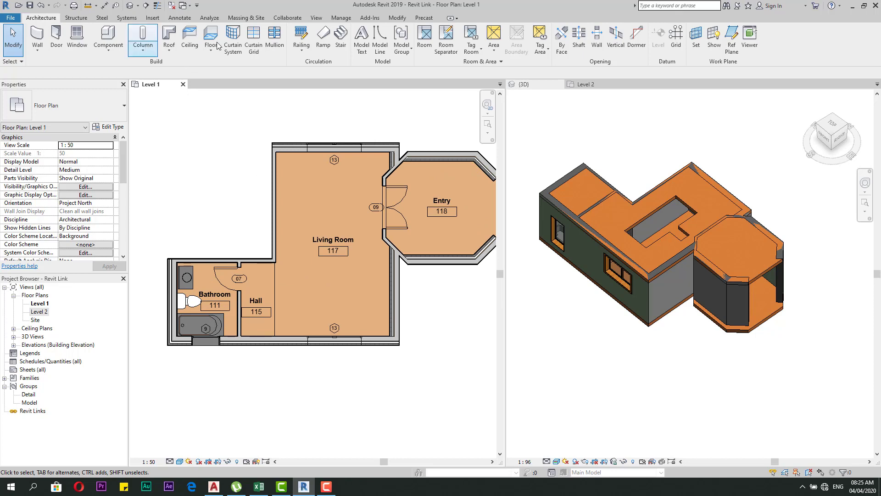
{"action": "left_click", "coordinate": [312, 20]}
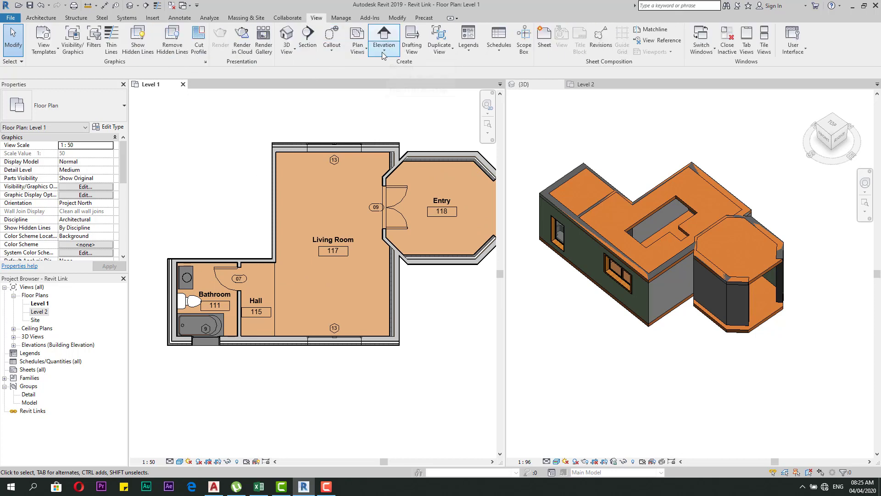
{"action": "left_click", "coordinate": [307, 36]}
{"action": "scroll", "coordinate": [419, 237], "scroll_direction": "down", "scroll_amount": 3}
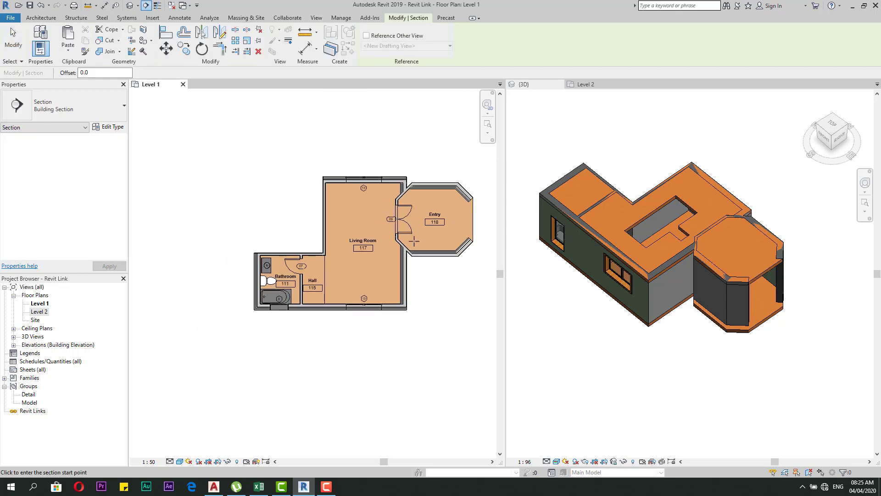
{"action": "scroll", "coordinate": [264, 260], "scroll_direction": "up", "scroll_amount": 2}
{"action": "left_click", "coordinate": [233, 287]}
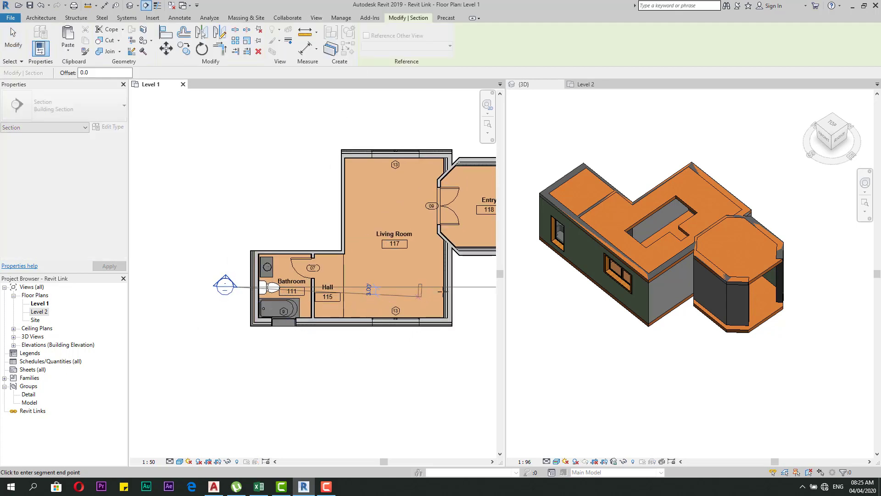
{"action": "left_click", "coordinate": [473, 287]}
{"action": "scroll", "coordinate": [399, 290], "scroll_direction": "down", "scroll_amount": 1}
{"action": "scroll", "coordinate": [463, 287], "scroll_direction": "up", "scroll_amount": 1}
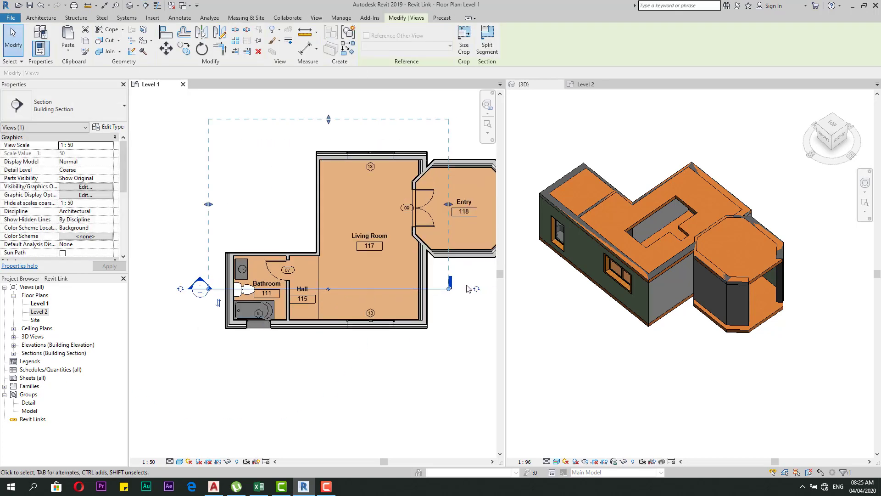
Step: Reduce the section's view depth so its far limit falls midway through the Living Room
{"action": "left_click_drag", "start_coordinate": [329, 123], "coordinate": [327, 167]}
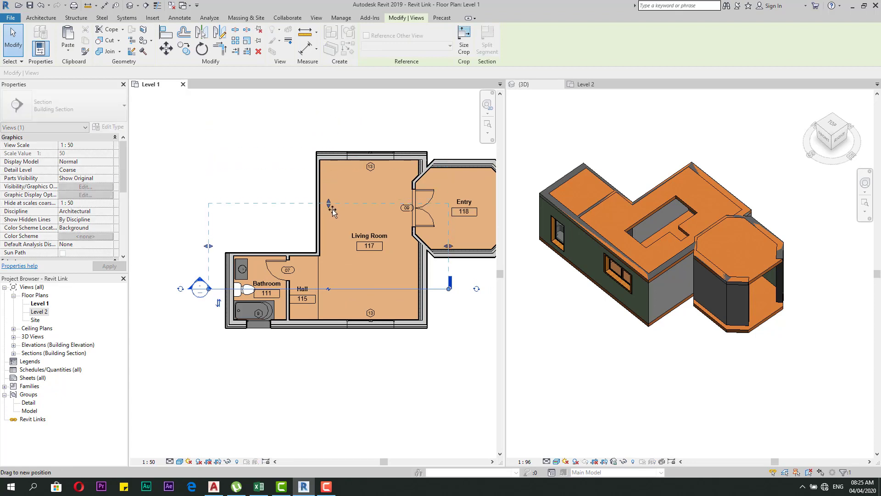
{"action": "left_click_drag", "start_coordinate": [337, 240], "coordinate": [329, 207]}
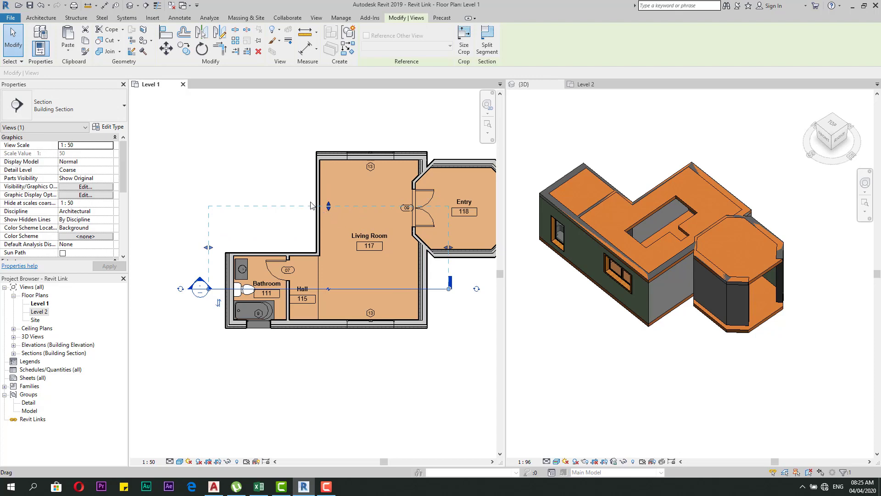
{"action": "left_click", "coordinate": [288, 190]}
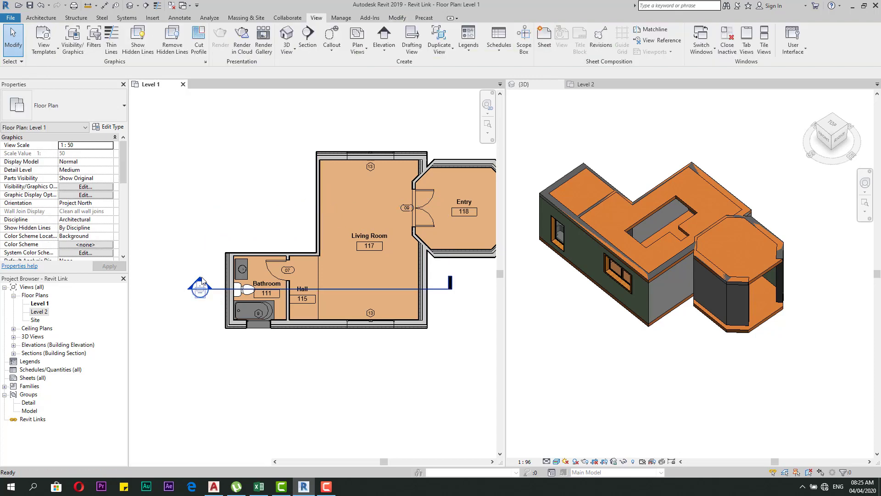
Step: Open the new section view and set its visual style to Shaded and its detail level to Medium
{"action": "double_click", "coordinate": [200, 288]}
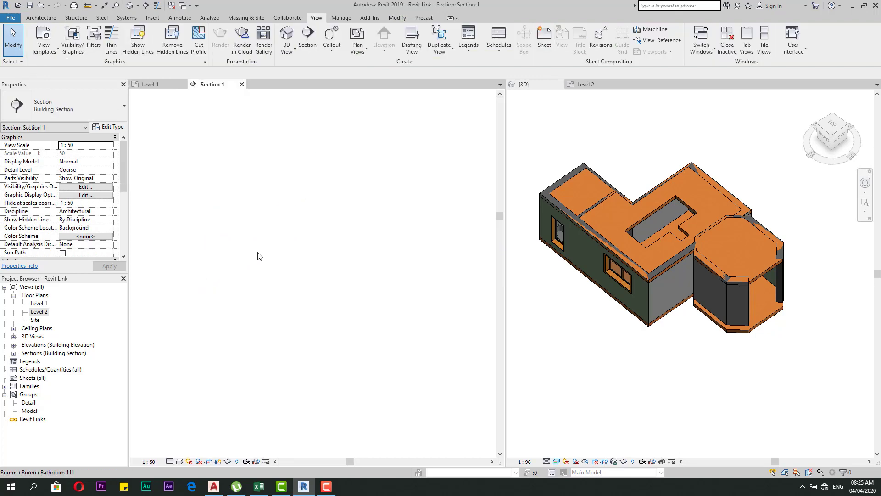
{"action": "left_click", "coordinate": [179, 461]}
{"action": "left_click", "coordinate": [201, 440]}
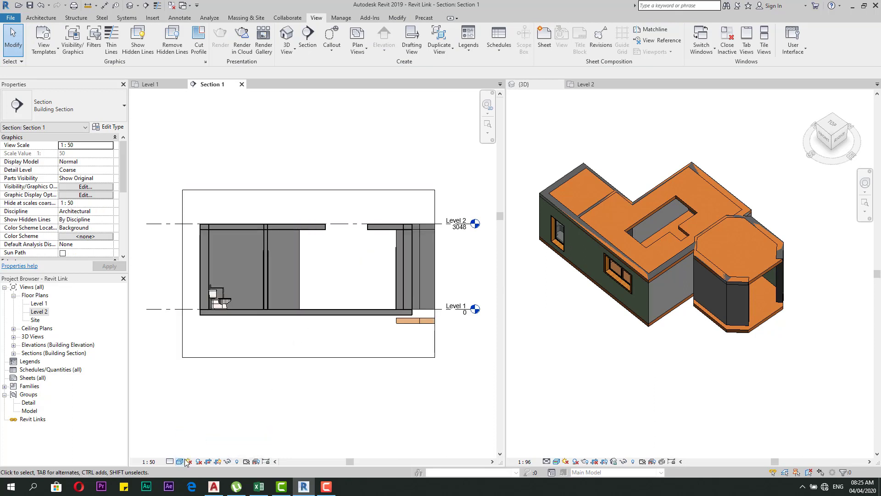
{"action": "left_click", "coordinate": [179, 461]}
{"action": "left_click", "coordinate": [191, 428]}
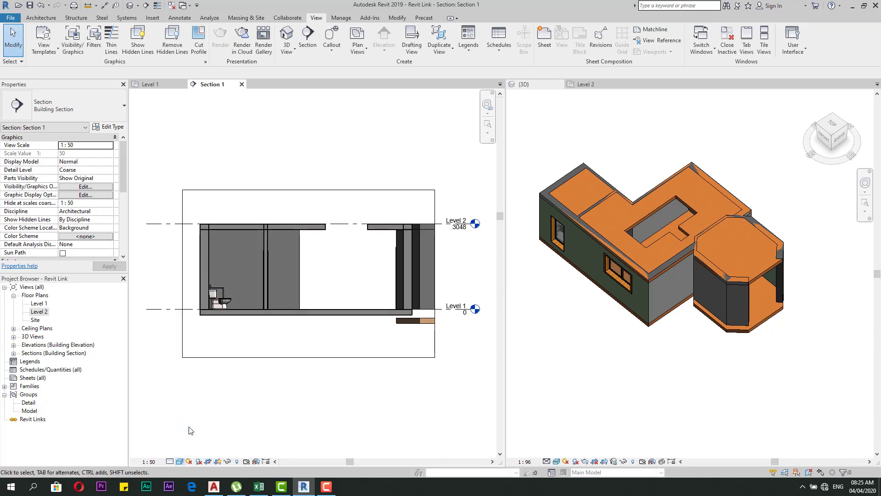
{"action": "left_click", "coordinate": [169, 461]}
{"action": "left_click", "coordinate": [186, 443]}
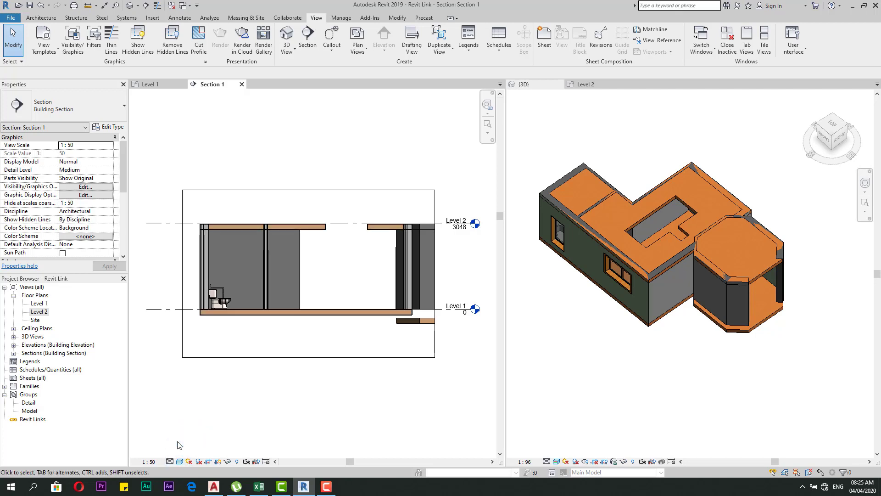
Step: Extend the section view's crop region outward on the Entry side
{"action": "left_click", "coordinate": [435, 198]}
{"action": "scroll", "coordinate": [362, 224], "scroll_direction": "down", "scroll_amount": 1}
{"action": "left_click_drag", "start_coordinate": [418, 261], "coordinate": [466, 261]}
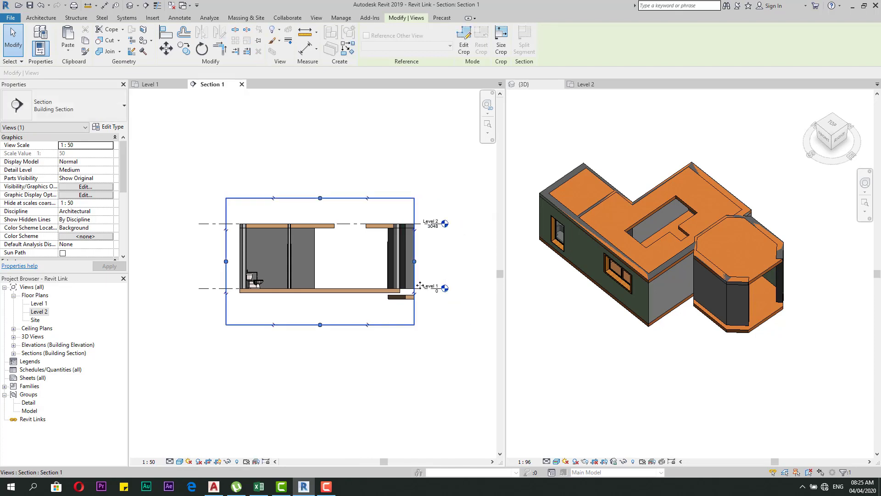
{"action": "key", "text": "Escape"}
{"action": "scroll", "coordinate": [324, 256], "scroll_direction": "up", "scroll_amount": 2}
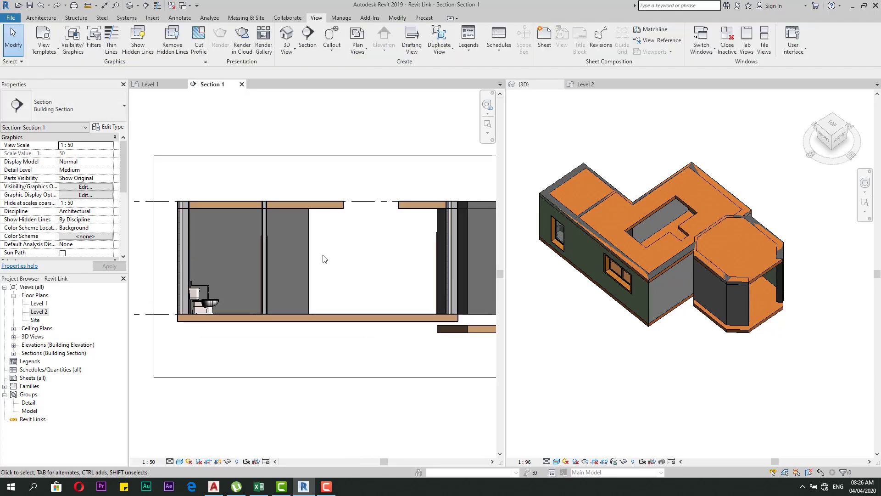
Step: Widen the section view's window beside the 3D view and frame the cut floors and walls
{"action": "left_click_drag", "start_coordinate": [504, 285], "coordinate": [567, 281]}
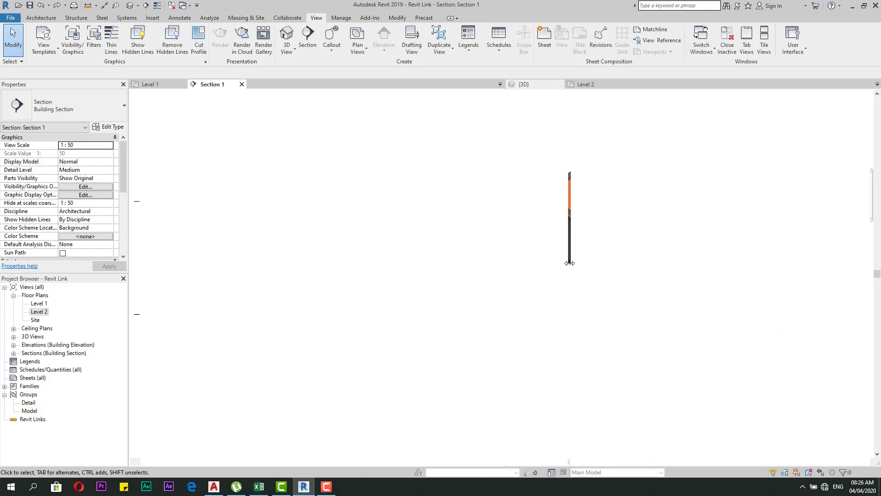
{"action": "scroll", "coordinate": [309, 258], "scroll_direction": "down", "scroll_amount": 4}
{"action": "scroll", "coordinate": [328, 216], "scroll_direction": "up", "scroll_amount": 5}
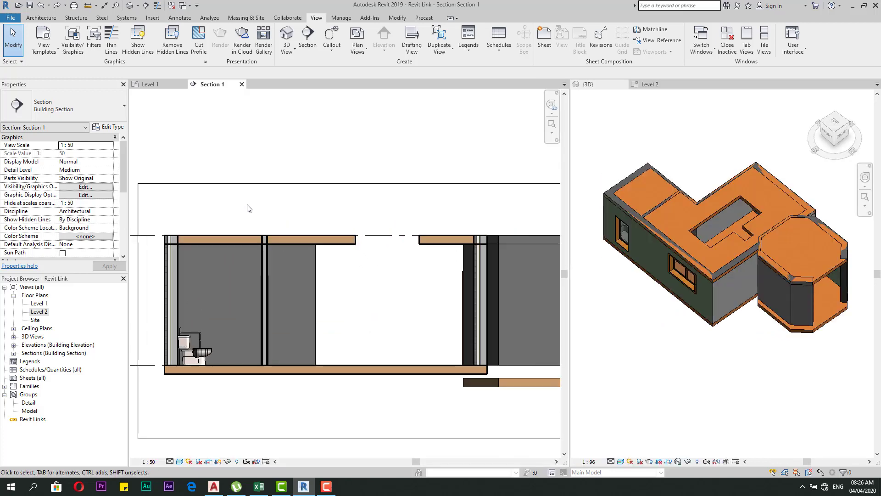
Step: Examine how the Level 2 floor slab meets the toilet room's exterior wall in the section
{"action": "scroll", "coordinate": [179, 240], "scroll_direction": "up", "scroll_amount": 2}
{"action": "scroll", "coordinate": [299, 197], "scroll_direction": "down", "scroll_amount": 2}
{"action": "scroll", "coordinate": [222, 217], "scroll_direction": "up", "scroll_amount": 3}
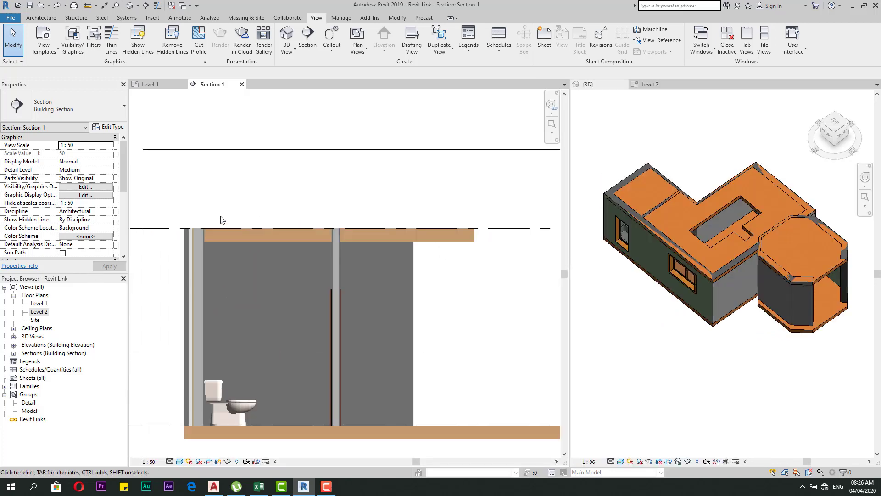
{"action": "left_click", "coordinate": [226, 241]}
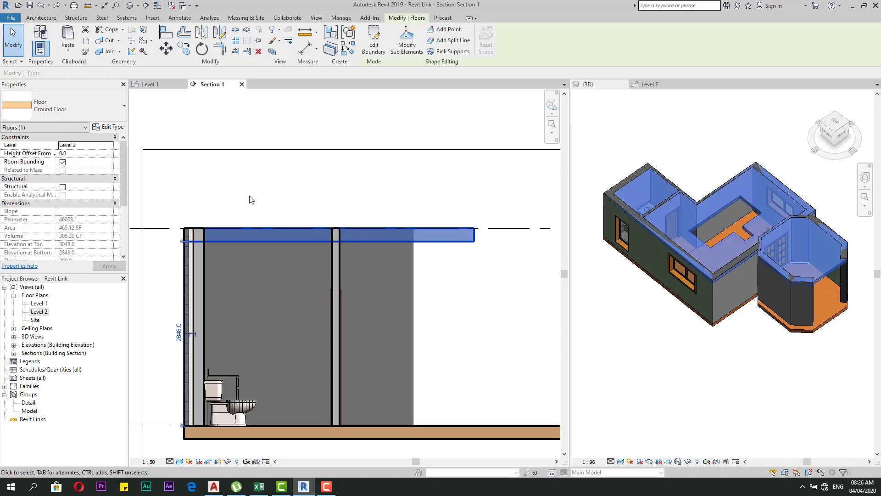
{"action": "scroll", "coordinate": [393, 202], "scroll_direction": "down", "scroll_amount": 1}
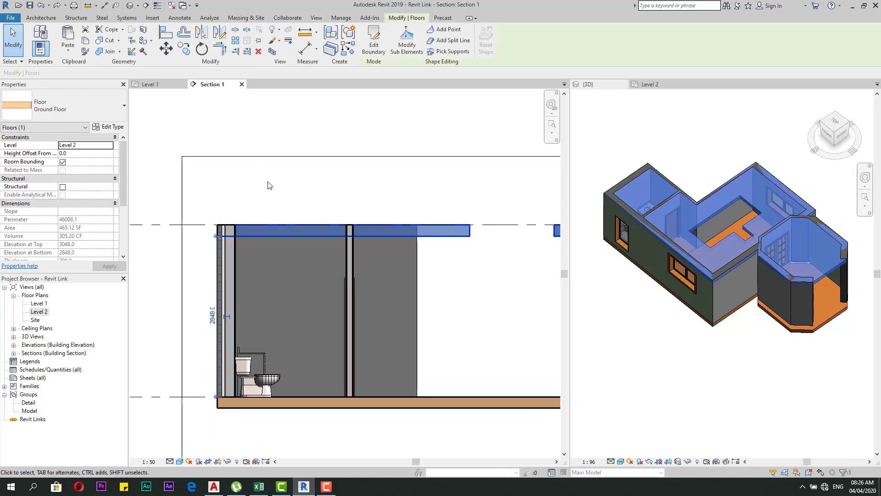
{"action": "key", "text": "Escape"}
Step: Attach the top of the exterior wall behind the toilet to the Level 2 floor slab and inspect the junction
{"action": "left_click", "coordinate": [233, 254]}
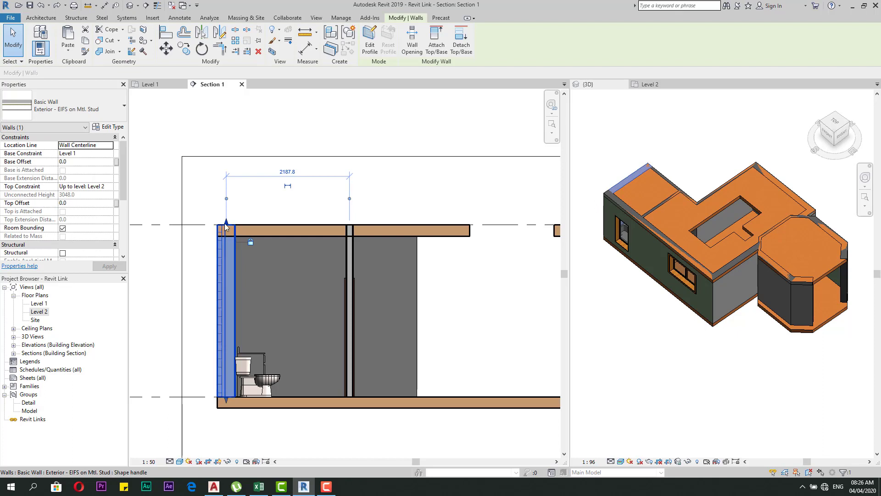
{"action": "scroll", "coordinate": [234, 251], "scroll_direction": "up", "scroll_amount": 1}
{"action": "scroll", "coordinate": [262, 191], "scroll_direction": "down", "scroll_amount": 1}
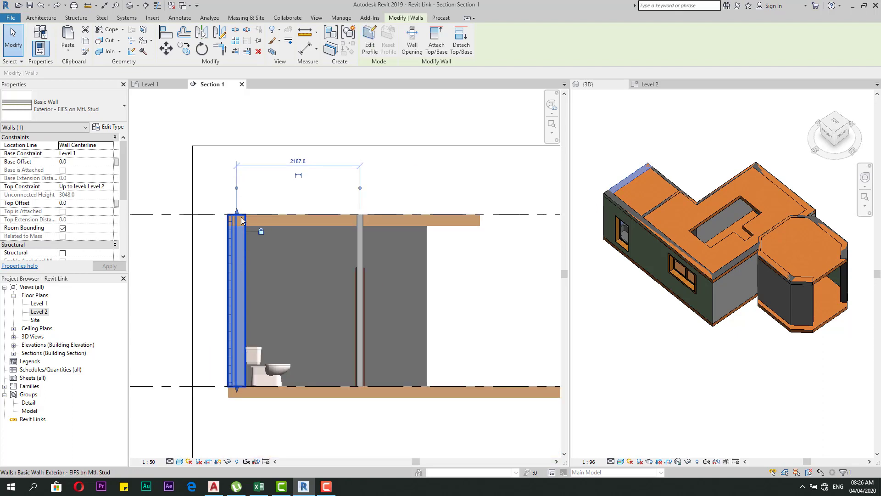
{"action": "scroll", "coordinate": [239, 214], "scroll_direction": "up", "scroll_amount": 1}
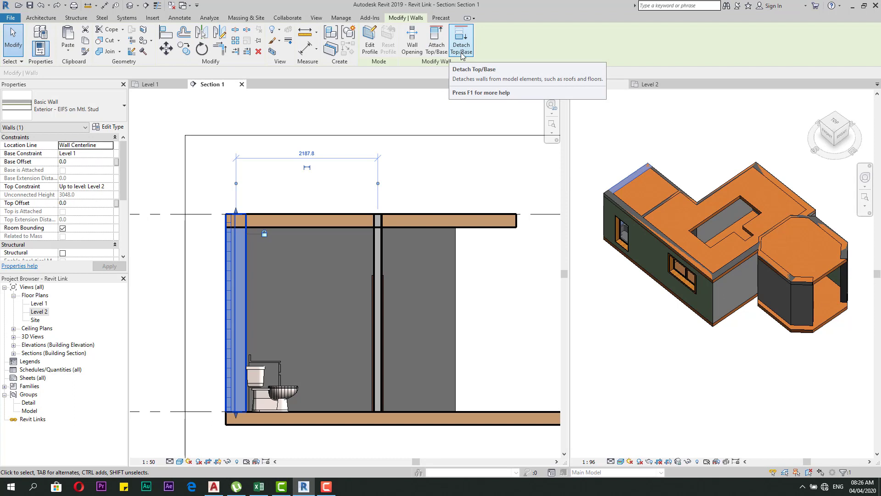
{"action": "left_click", "coordinate": [436, 41]}
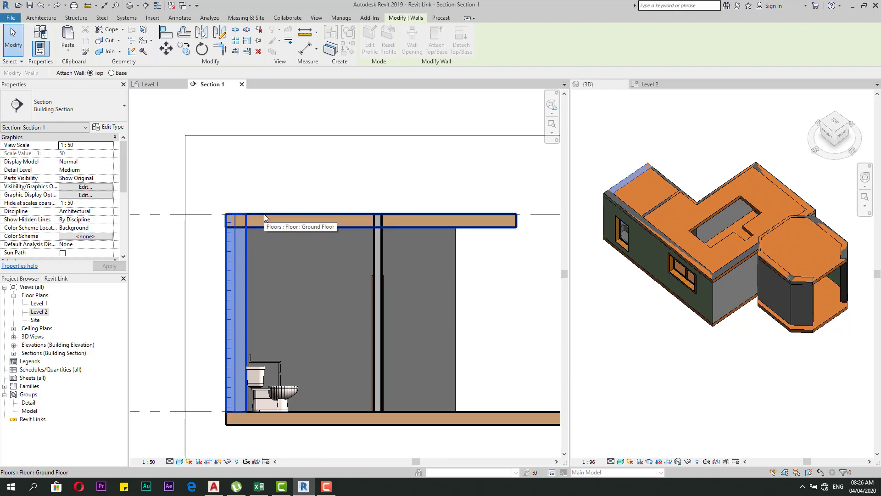
{"action": "scroll", "coordinate": [239, 223], "scroll_direction": "up", "scroll_amount": 2}
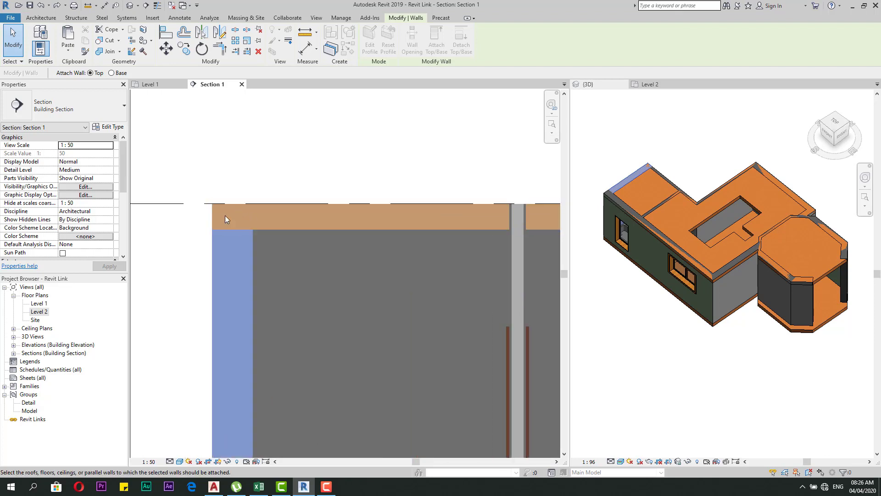
{"action": "left_click", "coordinate": [286, 205]}
{"action": "left_click", "coordinate": [268, 128]}
{"action": "scroll", "coordinate": [267, 149], "scroll_direction": "down", "scroll_amount": 1}
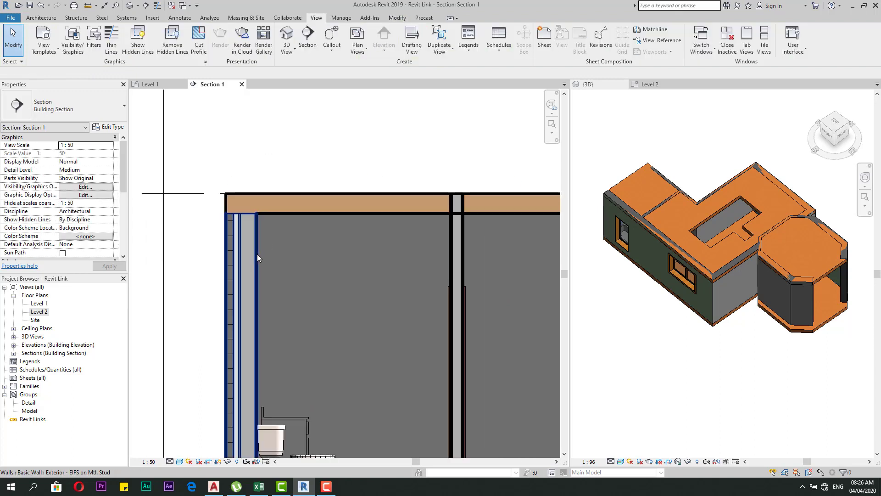
{"action": "scroll", "coordinate": [202, 287], "scroll_direction": "down", "scroll_amount": 1}
{"action": "scroll", "coordinate": [232, 229], "scroll_direction": "up", "scroll_amount": 1}
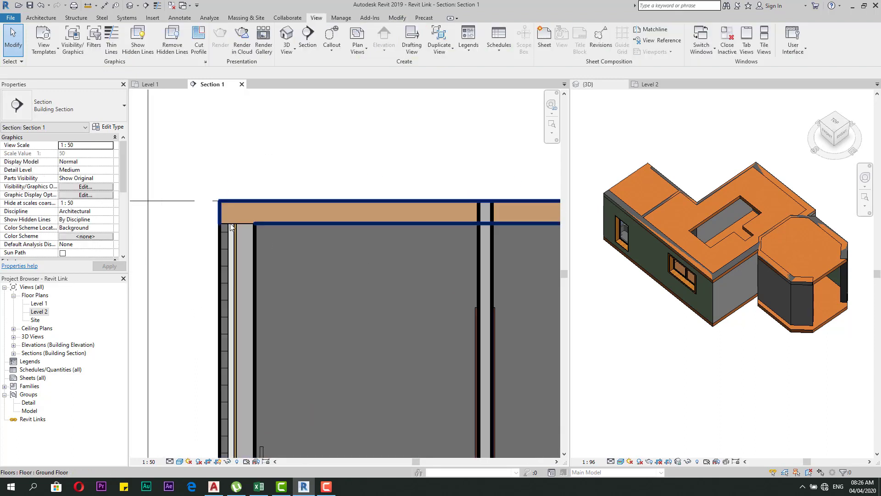
{"action": "scroll", "coordinate": [232, 222], "scroll_direction": "down", "scroll_amount": 1}
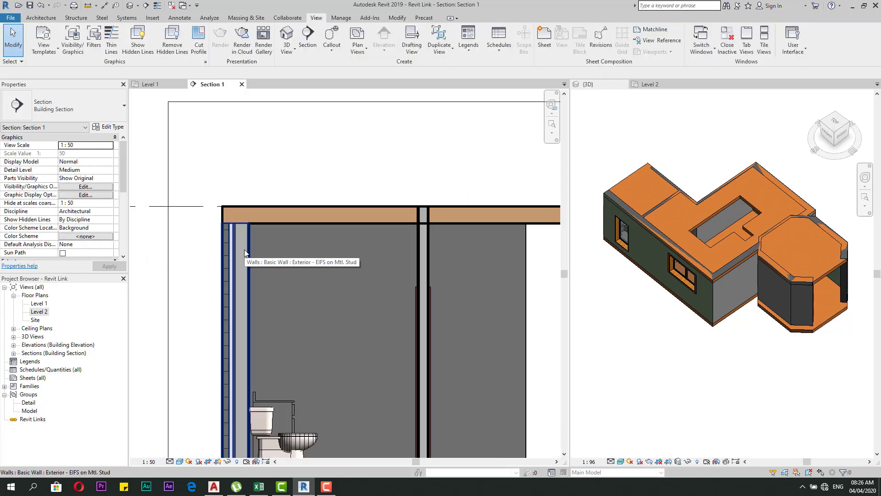
{"action": "left_click", "coordinate": [249, 237]}
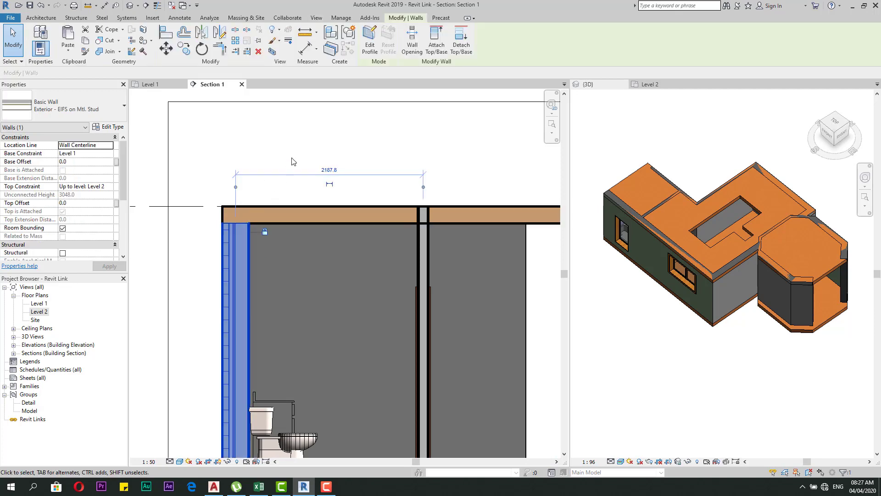
{"action": "left_click", "coordinate": [307, 144]}
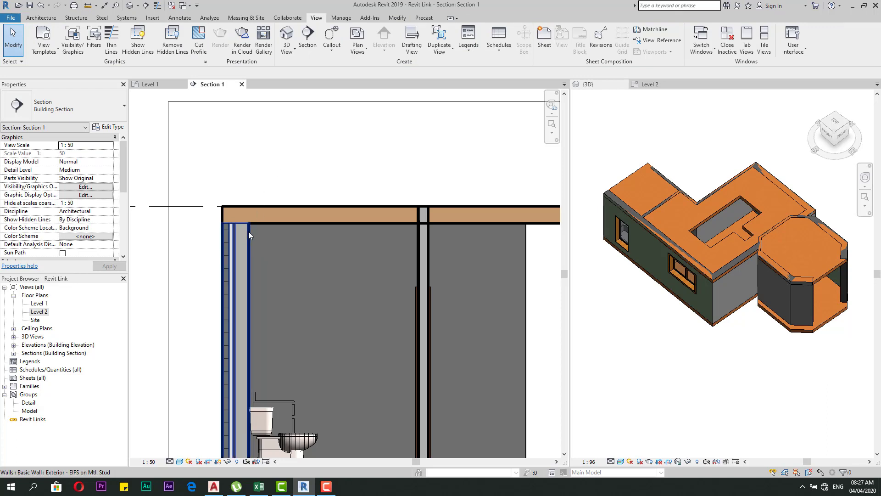
Step: Set the elevation of Level 2 to 3500 and check the walls' tops in the section
{"action": "scroll", "coordinate": [249, 232], "scroll_direction": "down", "scroll_amount": 5}
{"action": "scroll", "coordinate": [472, 228], "scroll_direction": "up", "scroll_amount": 3}
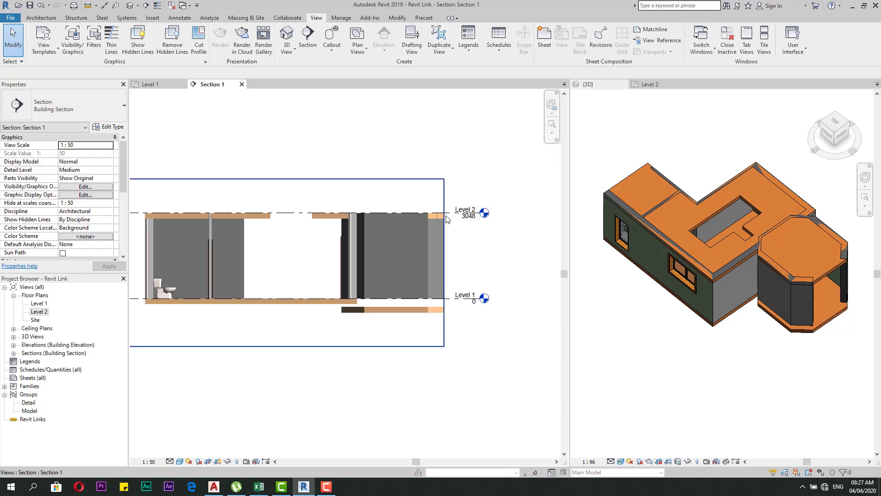
{"action": "left_click", "coordinate": [484, 223]}
{"action": "left_click", "coordinate": [484, 223]}
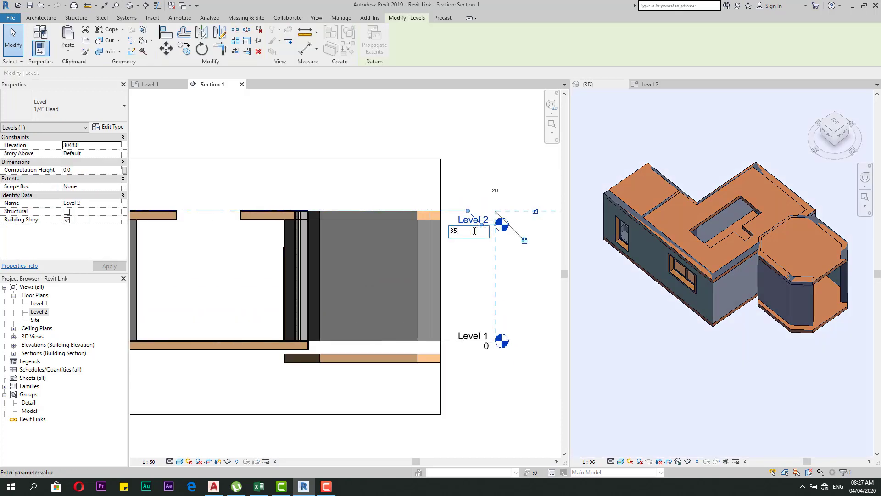
{"action": "key", "text": "Return"}
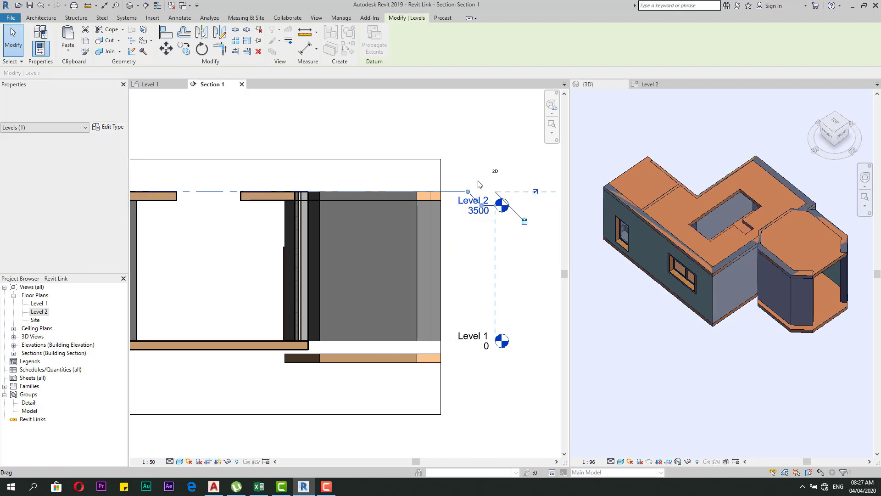
{"action": "scroll", "coordinate": [236, 192], "scroll_direction": "up", "scroll_amount": 4}
{"action": "left_click", "coordinate": [247, 169]}
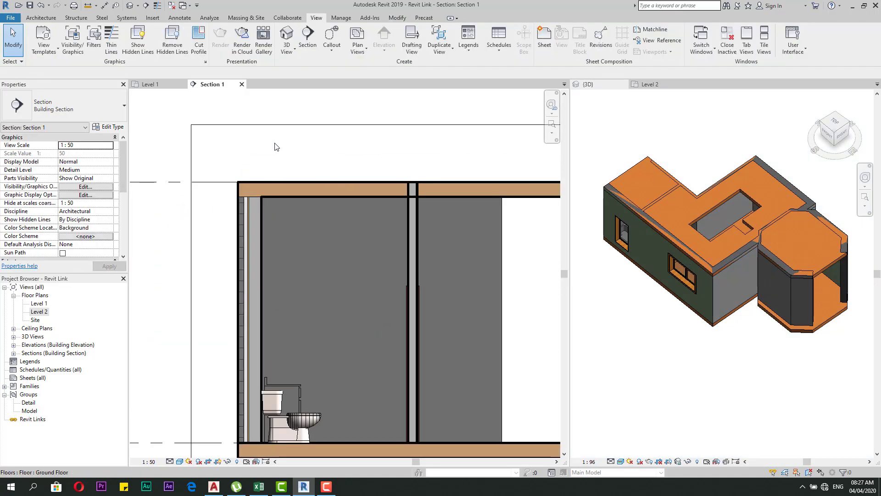
Step: Detach the top of the exterior wall behind the toilet from the Level 2 floor slab
{"action": "scroll", "coordinate": [246, 200], "scroll_direction": "up", "scroll_amount": 3}
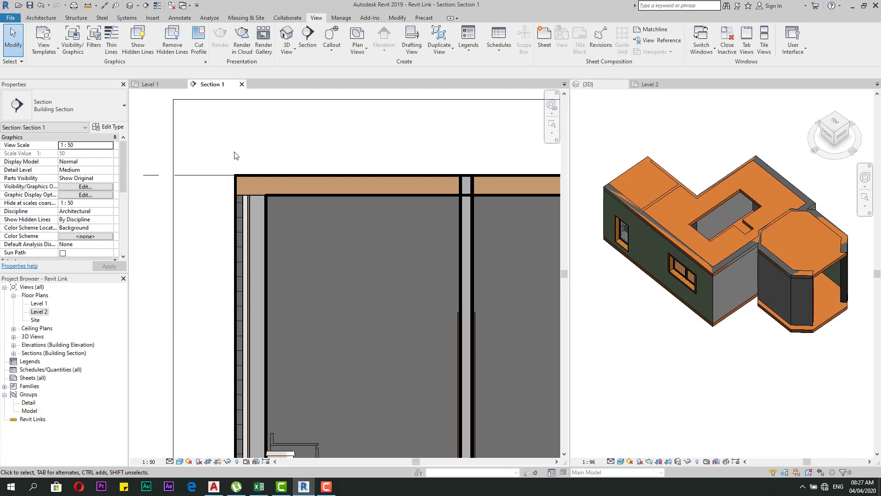
{"action": "left_click", "coordinate": [251, 219]}
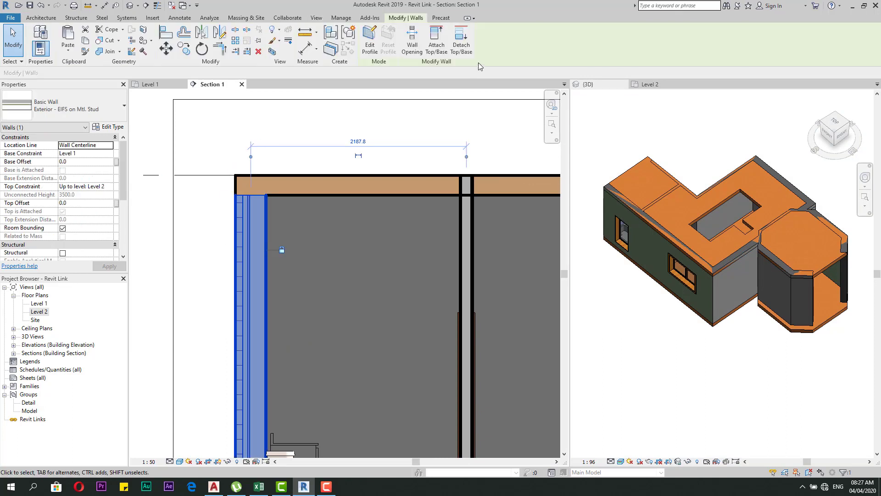
{"action": "left_click", "coordinate": [465, 55]}
{"action": "left_click", "coordinate": [307, 197]}
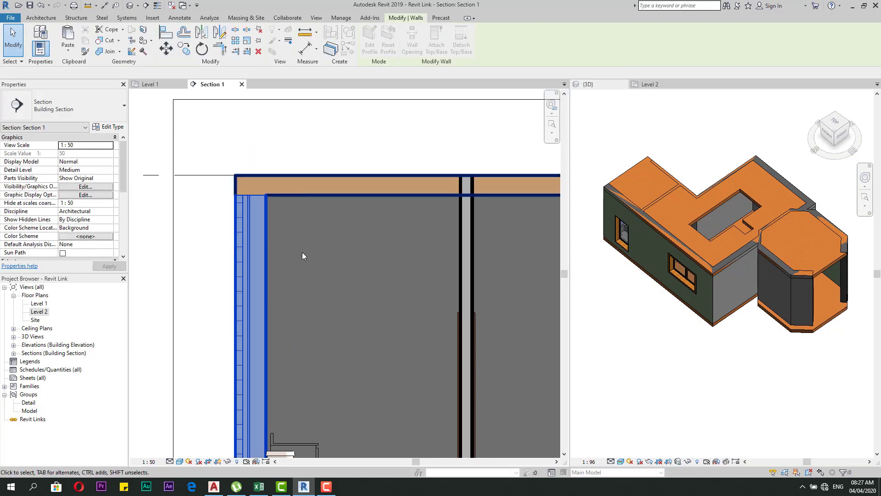
{"action": "key", "text": "Escape"}
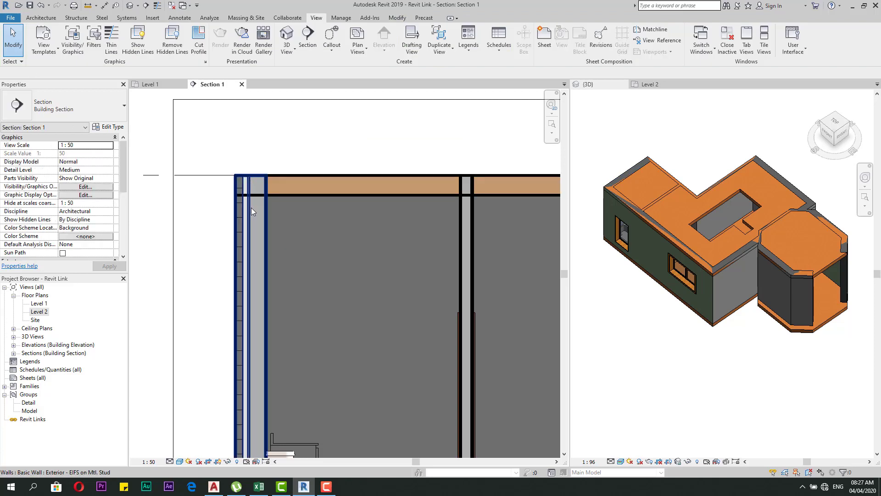
Step: Attach the top of the interior 4 7/8" partition wall to the Level 2 floor slab and check the junction
{"action": "scroll", "coordinate": [251, 165], "scroll_direction": "down", "scroll_amount": 2}
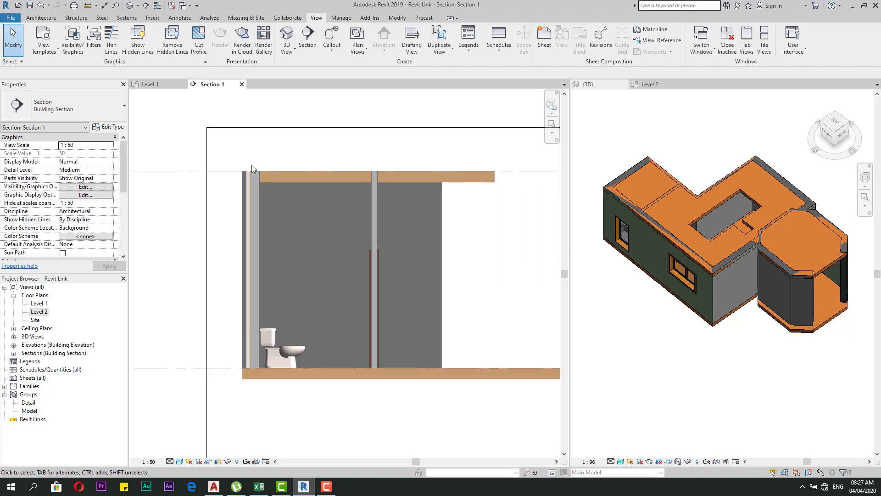
{"action": "scroll", "coordinate": [249, 385], "scroll_direction": "up", "scroll_amount": 2}
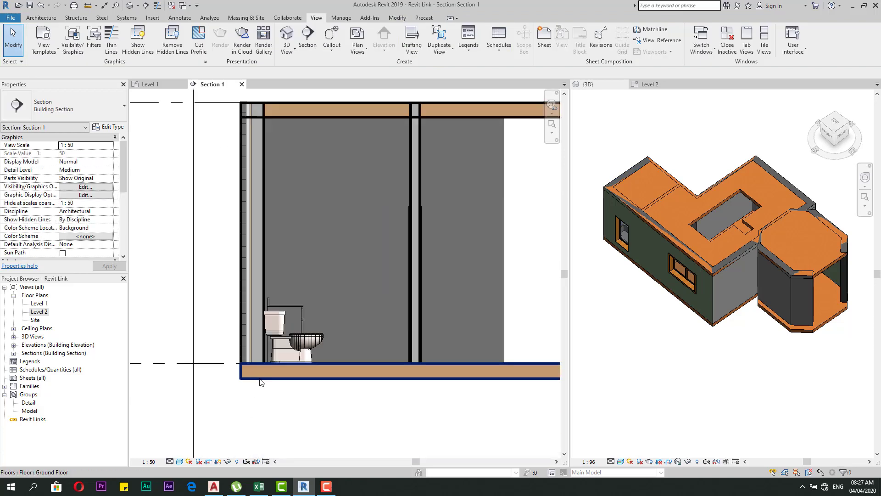
{"action": "scroll", "coordinate": [245, 129], "scroll_direction": "down", "scroll_amount": 3}
{"action": "middle_click_drag", "start_coordinate": [246, 129], "coordinate": [244, 191]}
{"action": "scroll", "coordinate": [367, 173], "scroll_direction": "up", "scroll_amount": 4}
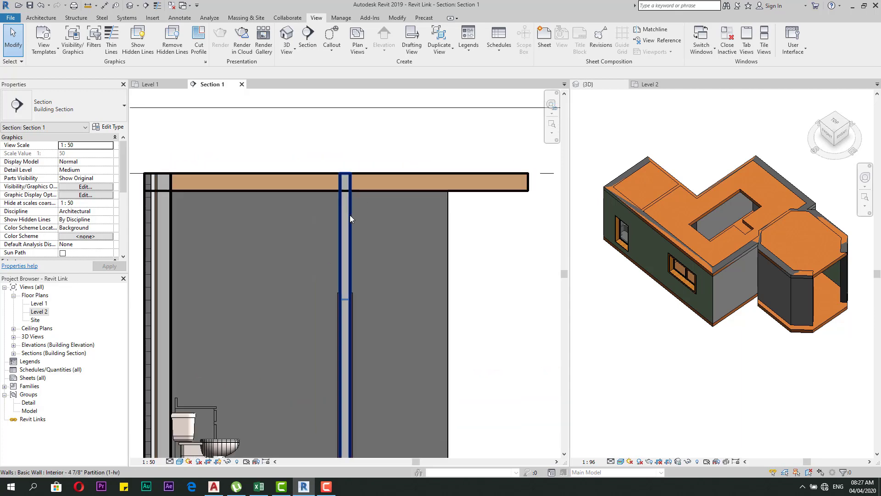
{"action": "left_click", "coordinate": [349, 216]}
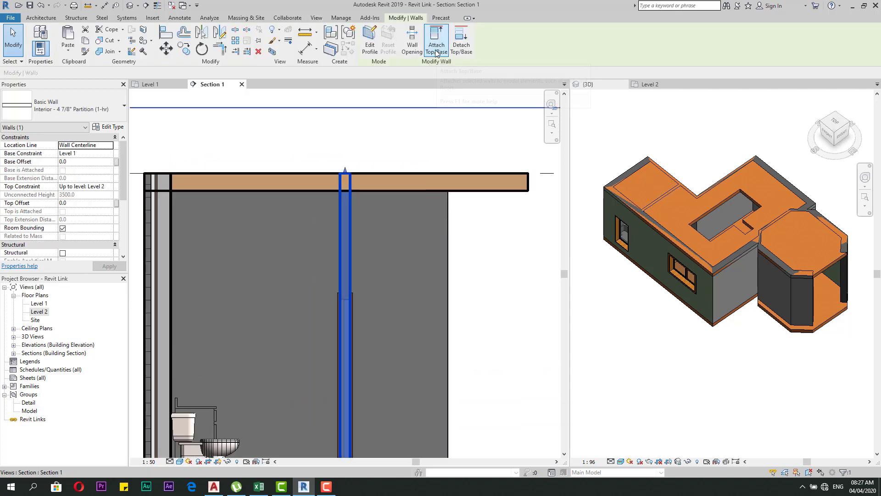
{"action": "left_click", "coordinate": [436, 51]}
{"action": "left_click", "coordinate": [372, 173]}
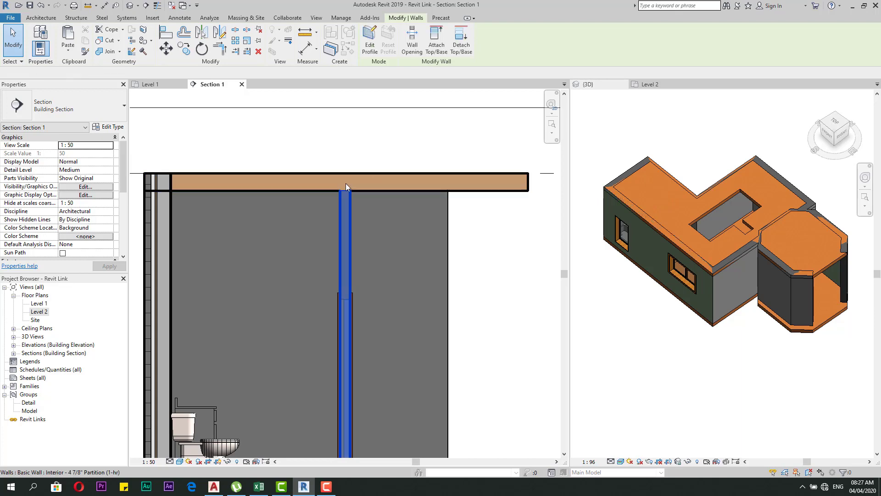
{"action": "scroll", "coordinate": [341, 177], "scroll_direction": "down", "scroll_amount": 3}
{"action": "key", "text": "Escape"}
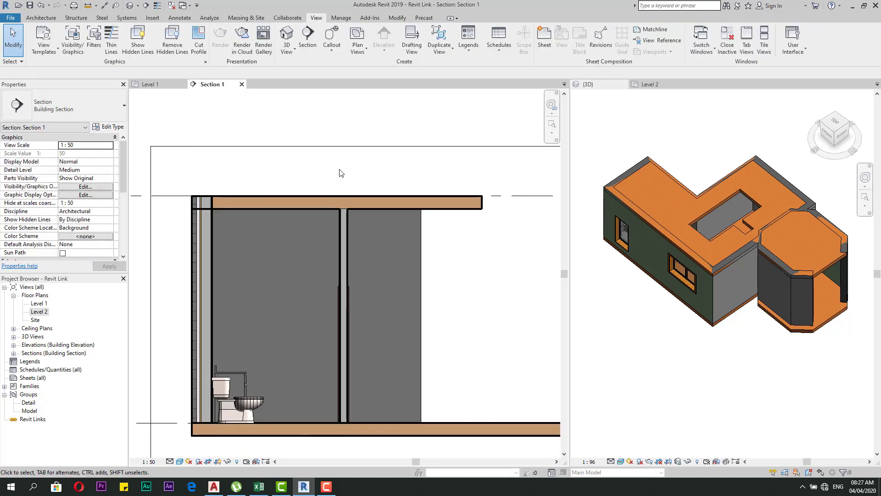
{"action": "left_click", "coordinate": [345, 233]}
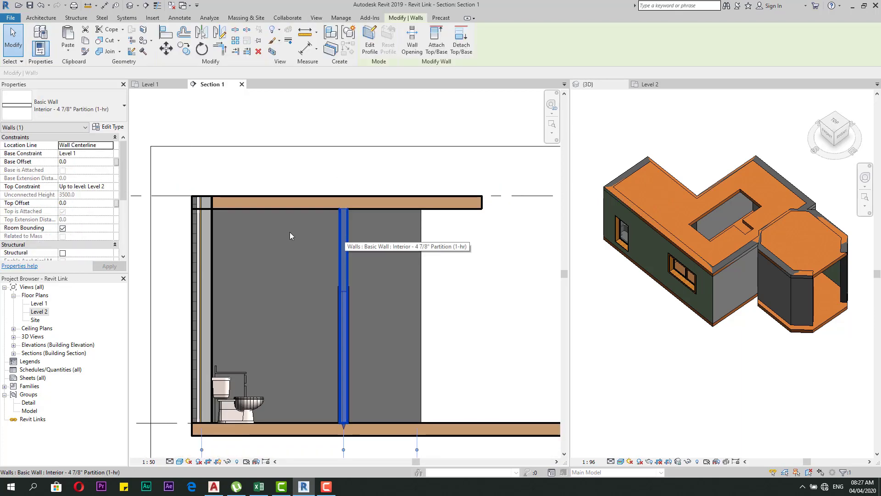
{"action": "left_click", "coordinate": [217, 180]}
Step: Join the geometry of the exterior wall behind the toilet with the Level 2 floor slab
{"action": "left_click", "coordinate": [208, 233]}
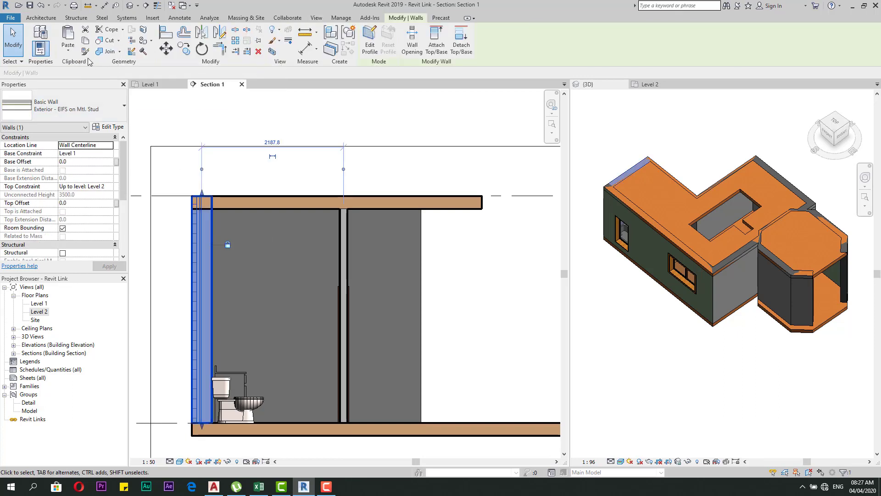
{"action": "left_click", "coordinate": [119, 52]}
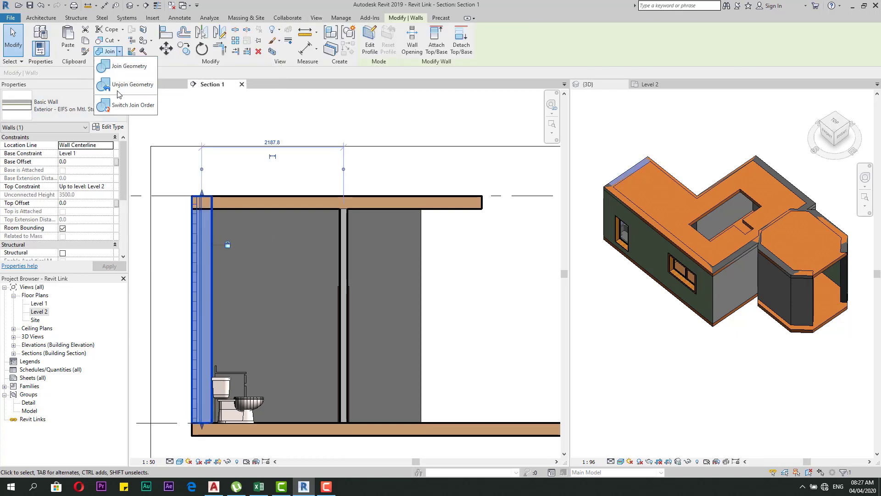
{"action": "left_click", "coordinate": [117, 67]}
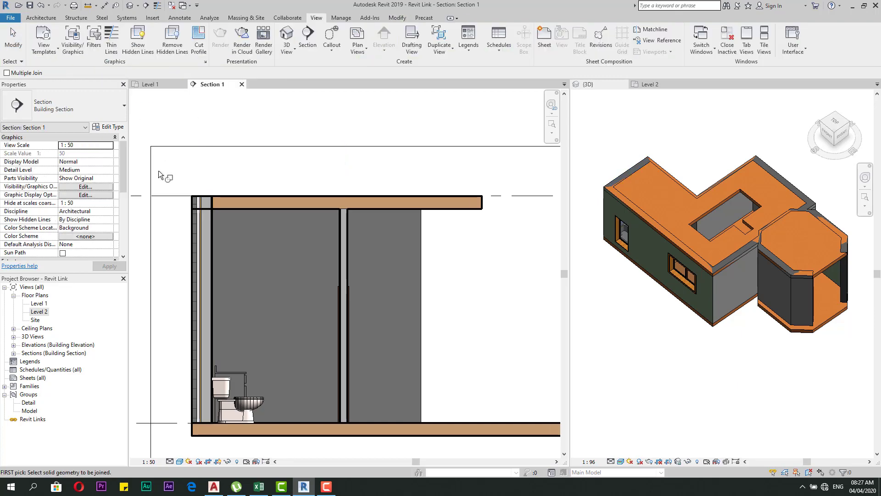
{"action": "scroll", "coordinate": [194, 236], "scroll_direction": "up", "scroll_amount": 2}
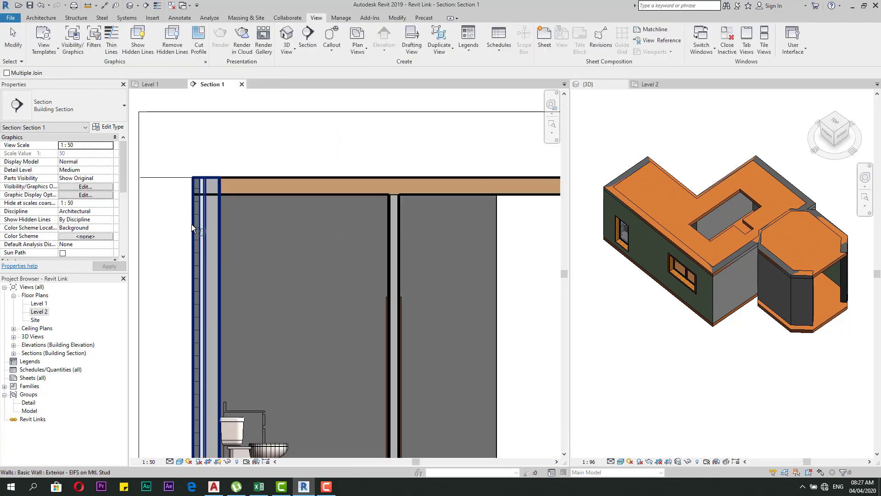
{"action": "left_click", "coordinate": [192, 222]}
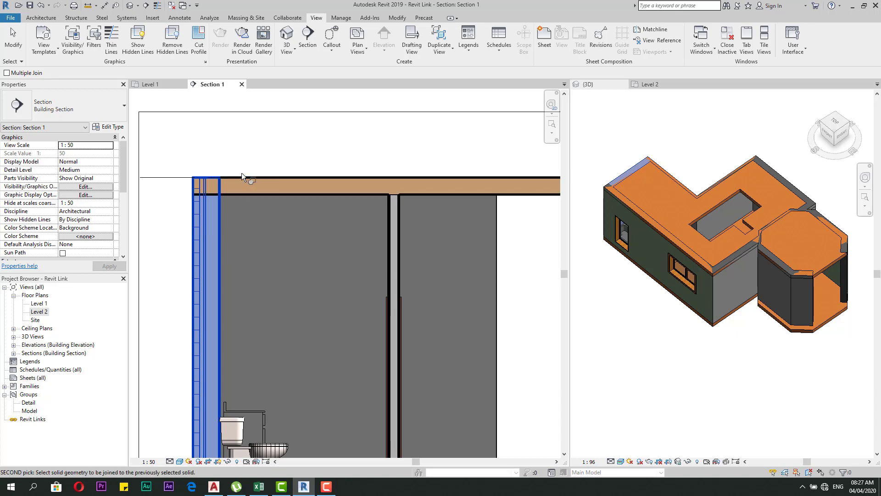
{"action": "left_click", "coordinate": [244, 193]}
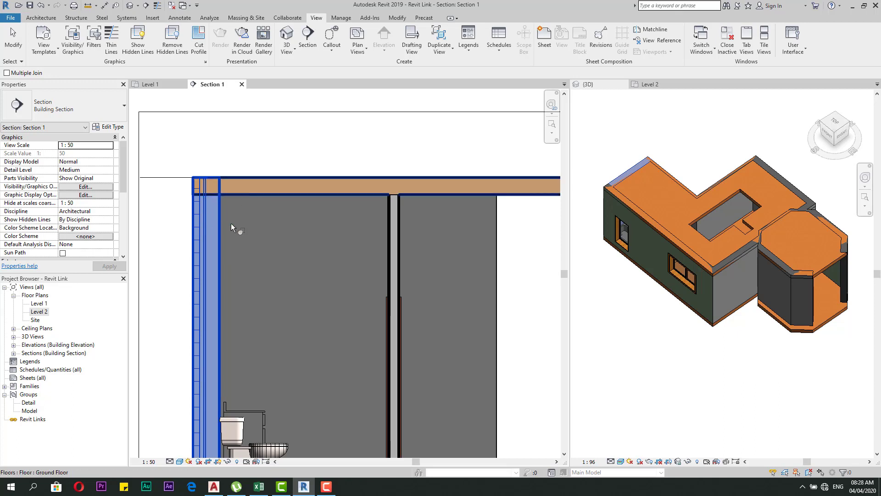
{"action": "scroll", "coordinate": [211, 203], "scroll_direction": "up", "scroll_amount": 2}
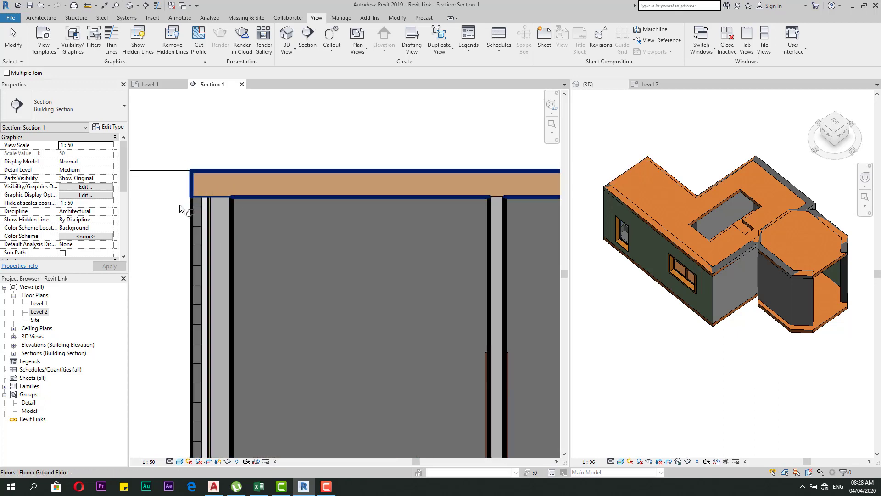
{"action": "scroll", "coordinate": [184, 205], "scroll_direction": "down", "scroll_amount": 3}
{"action": "scroll", "coordinate": [373, 205], "scroll_direction": "up", "scroll_amount": 3}
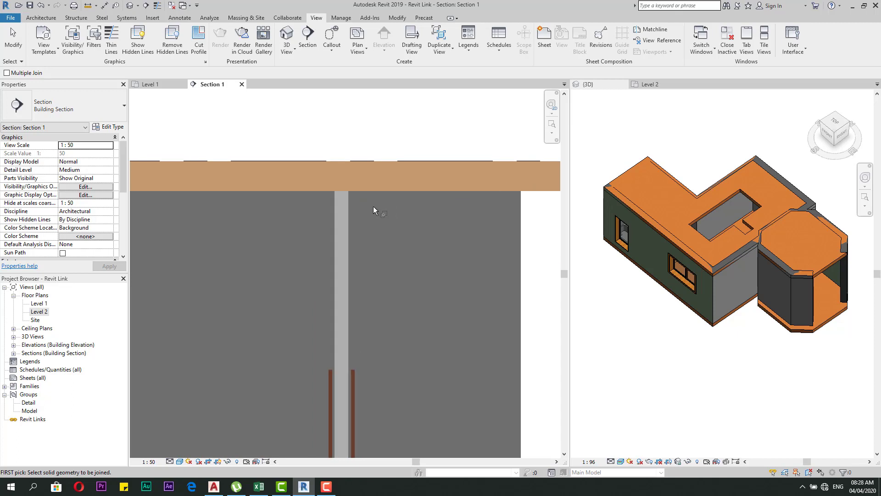
{"action": "left_click", "coordinate": [348, 219]}
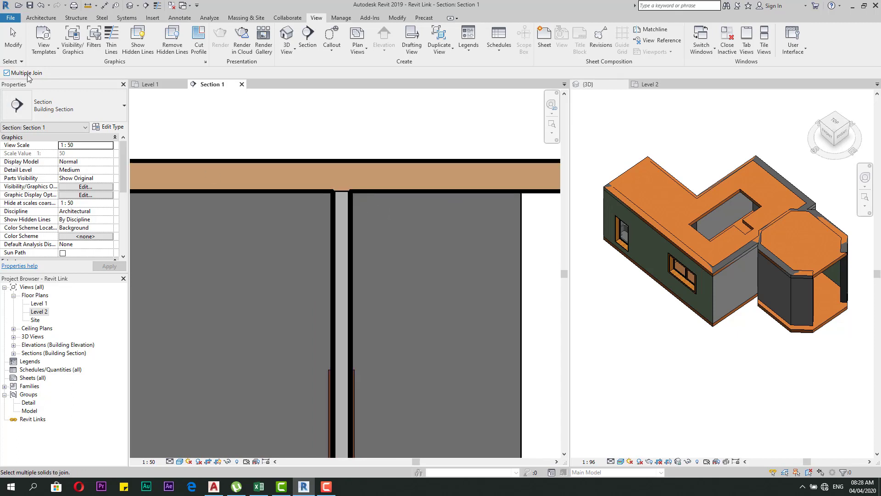
{"action": "left_click", "coordinate": [349, 219]}
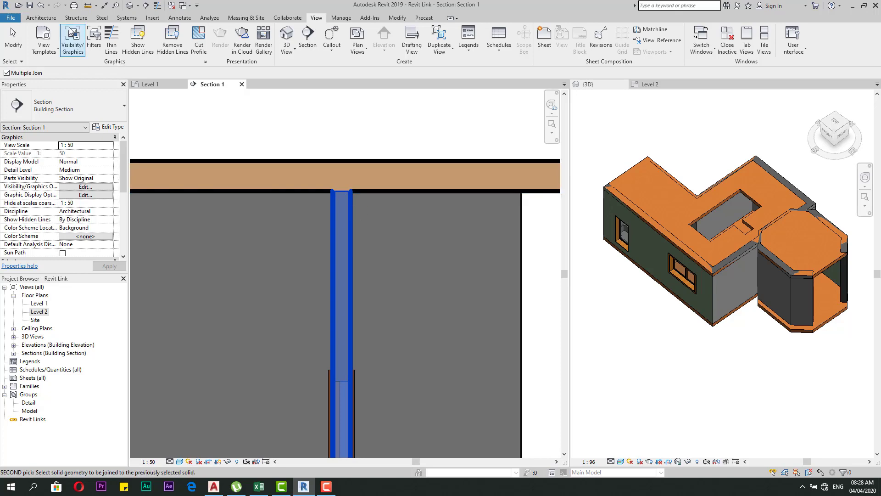
{"action": "scroll", "coordinate": [353, 136], "scroll_direction": "down", "scroll_amount": 1}
{"action": "key", "text": "Escape"}
{"action": "key", "text": "Escape"}
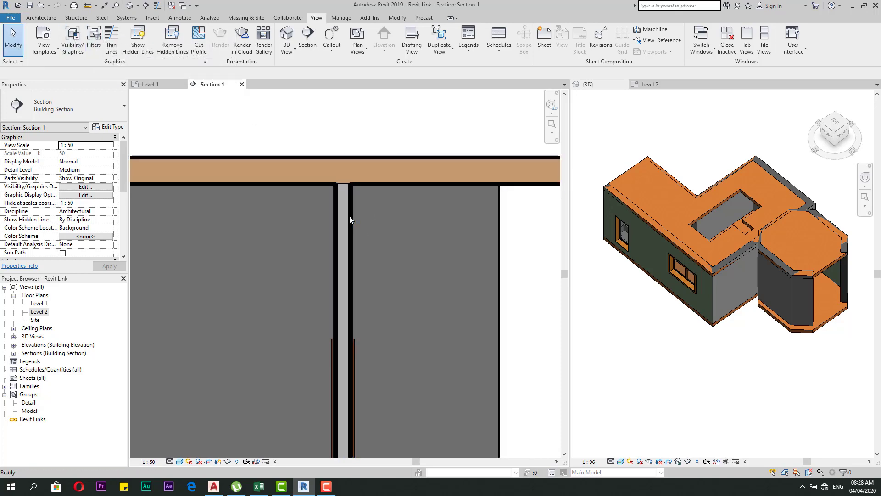
Step: Unjoin the geometry of the Level 2 floor slab from the walls it is joined to in the section
{"action": "left_click", "coordinate": [349, 216]}
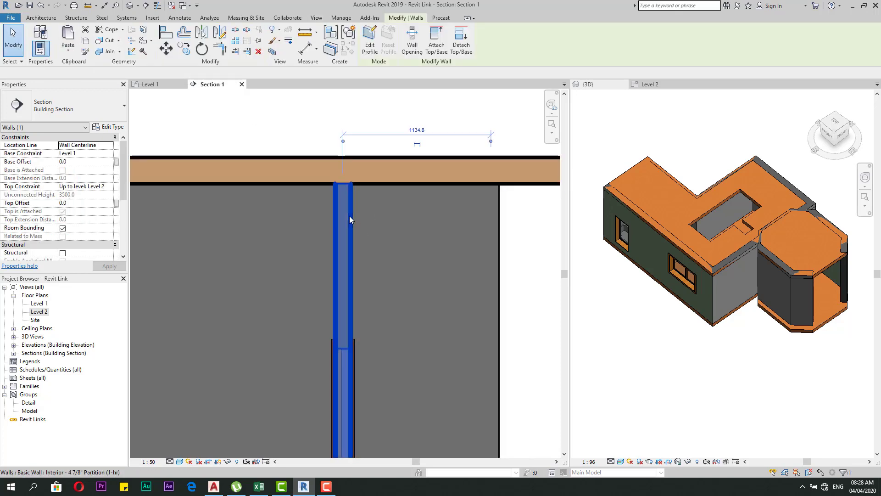
{"action": "left_click", "coordinate": [120, 52]}
{"action": "left_click", "coordinate": [121, 86]}
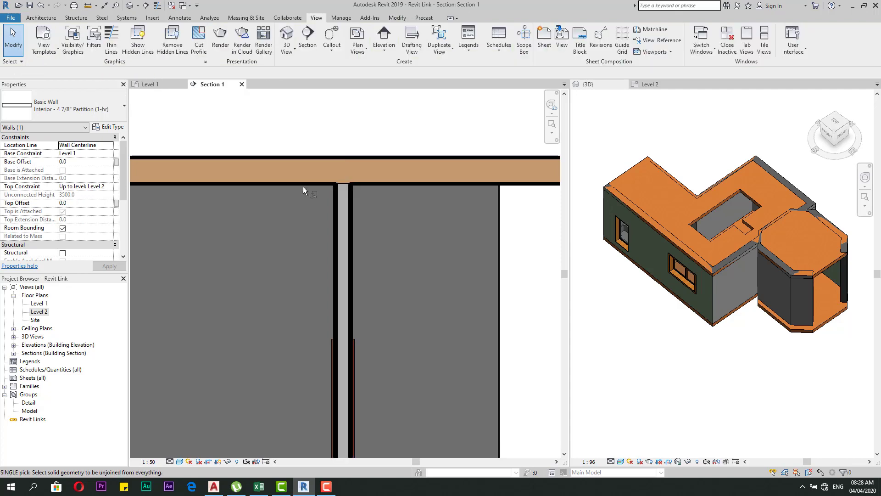
{"action": "left_click", "coordinate": [384, 184]}
{"action": "left_click", "coordinate": [348, 212]}
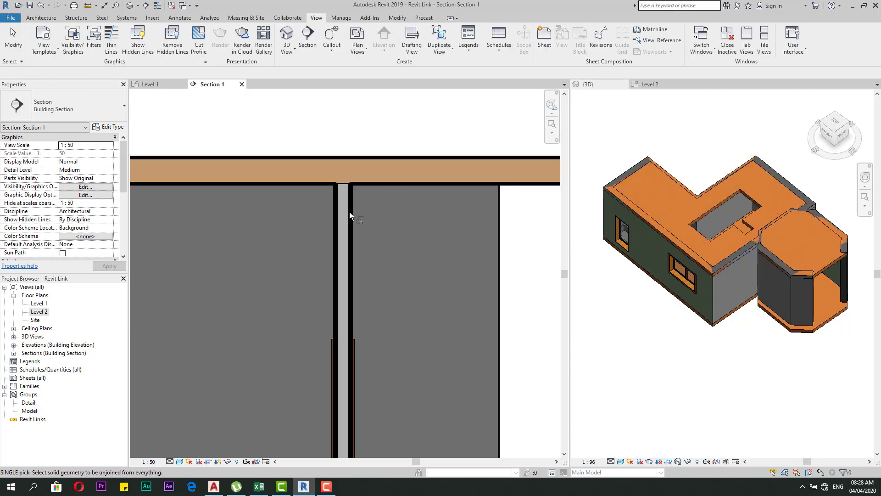
{"action": "key", "text": "Escape"}
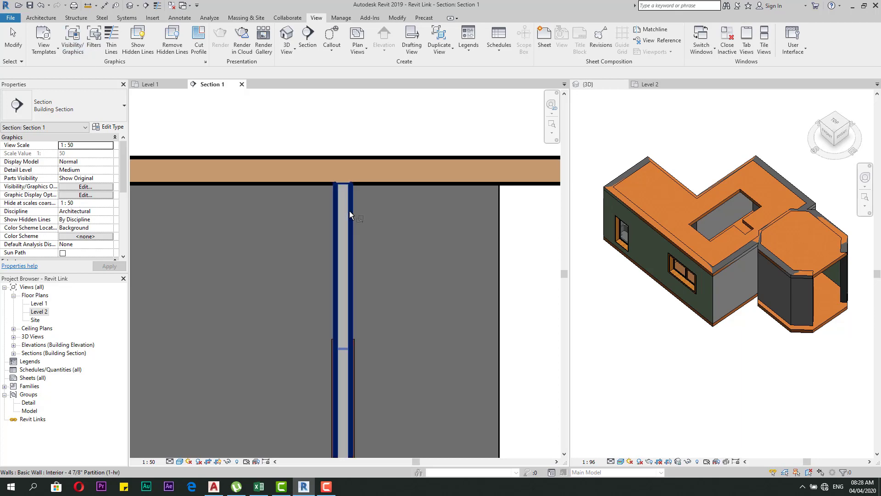
{"action": "left_click", "coordinate": [349, 210]}
{"action": "left_click", "coordinate": [109, 51]}
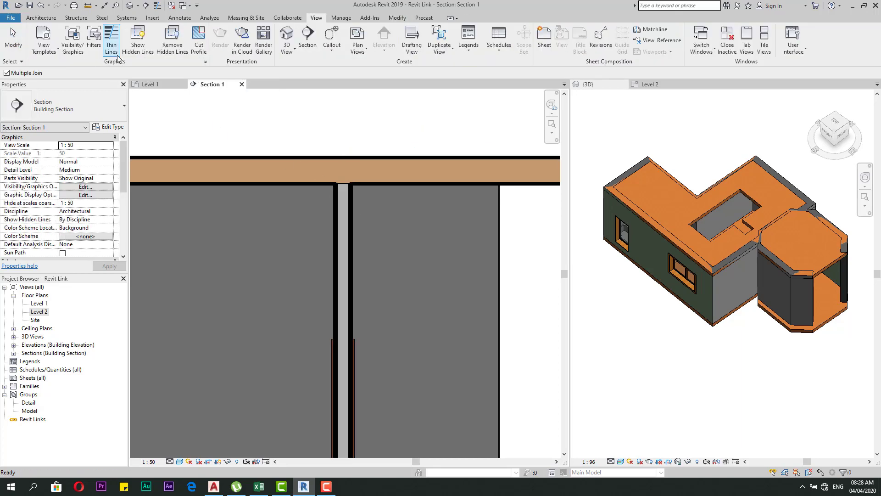
{"action": "scroll", "coordinate": [405, 193], "scroll_direction": "down", "scroll_amount": 3}
{"action": "key", "text": "Escape"}
Step: Join the Level 2 floor slab with the exterior EIFS wall behind the toilet, using multiple join
{"action": "scroll", "coordinate": [235, 191], "scroll_direction": "up", "scroll_amount": 1}
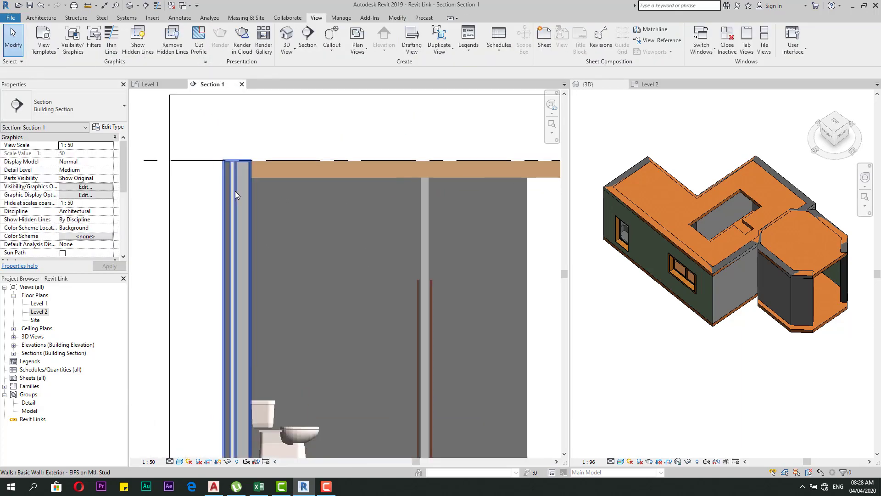
{"action": "left_click", "coordinate": [234, 172]}
{"action": "scroll", "coordinate": [234, 172], "scroll_direction": "up", "scroll_amount": 1}
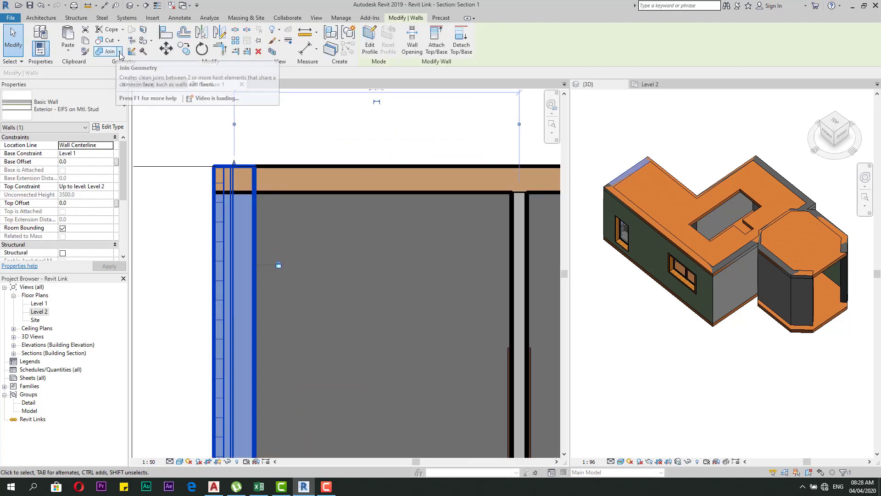
{"action": "left_click", "coordinate": [119, 51]}
{"action": "left_click", "coordinate": [119, 67]}
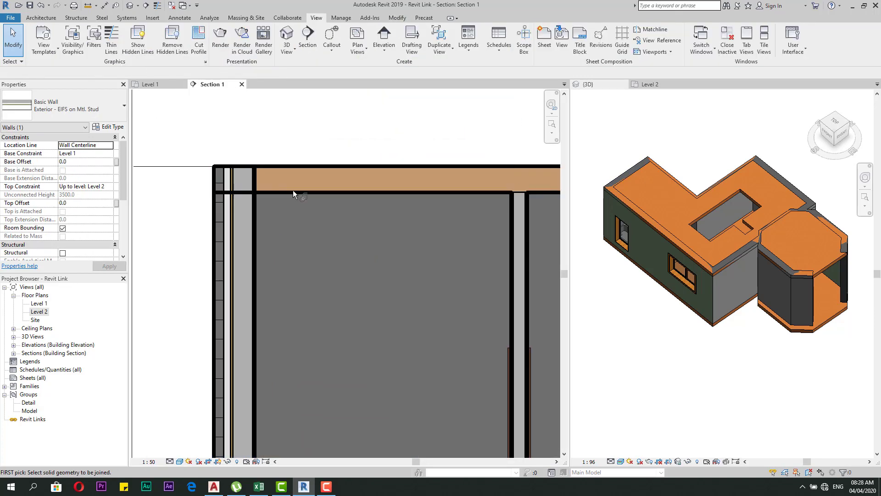
{"action": "left_click", "coordinate": [299, 167]}
{"action": "left_click", "coordinate": [249, 213]}
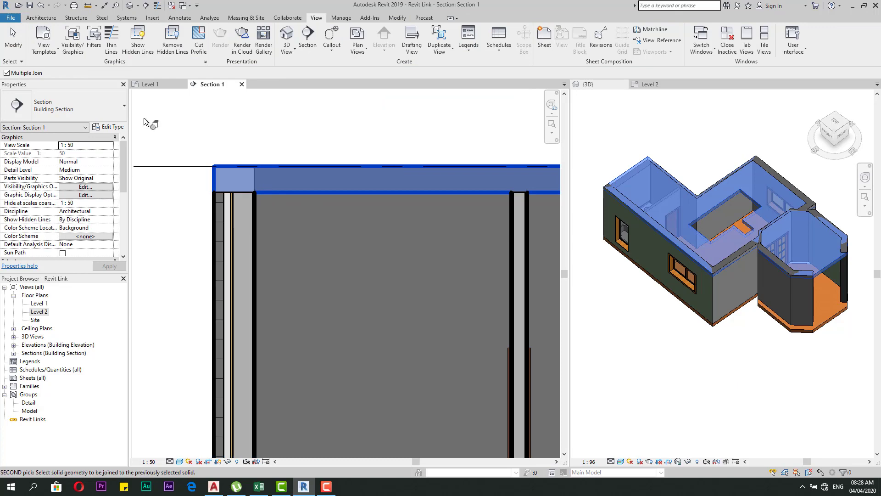
{"action": "scroll", "coordinate": [239, 199], "scroll_direction": "up", "scroll_amount": 1}
{"action": "key", "text": "Escape"}
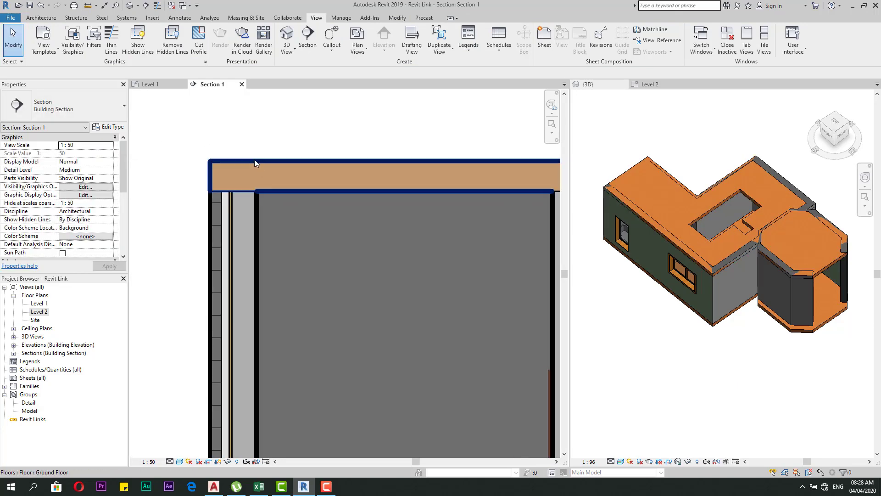
Step: Unjoin the Level 2 floor slab from the exterior EIFS wall behind the toilet again
{"action": "left_click", "coordinate": [254, 202]}
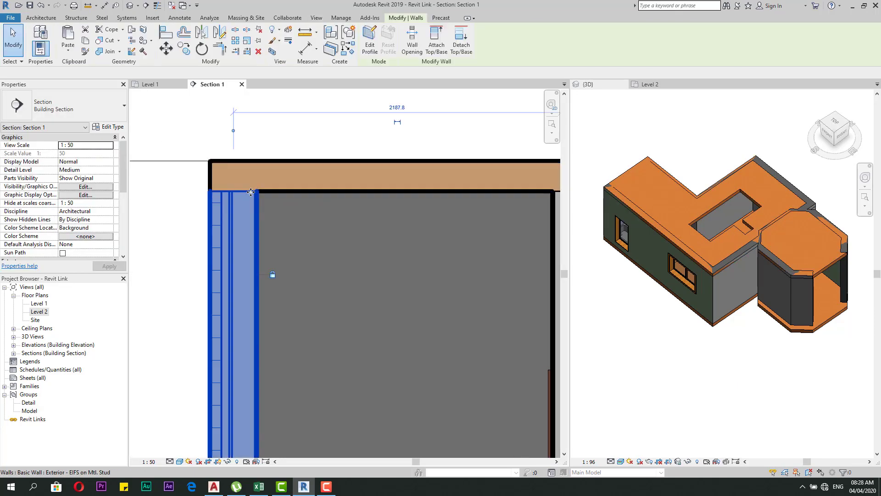
{"action": "left_click", "coordinate": [119, 54]}
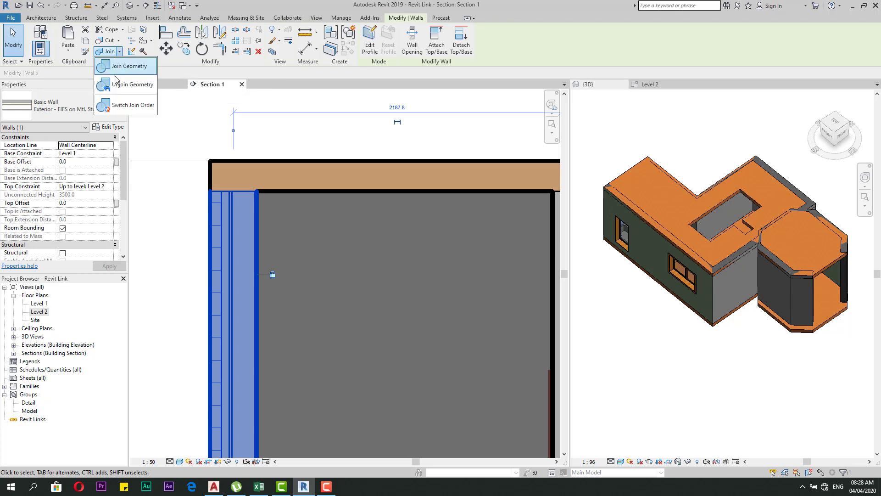
{"action": "left_click", "coordinate": [170, 112]}
{"action": "left_click", "coordinate": [263, 164]}
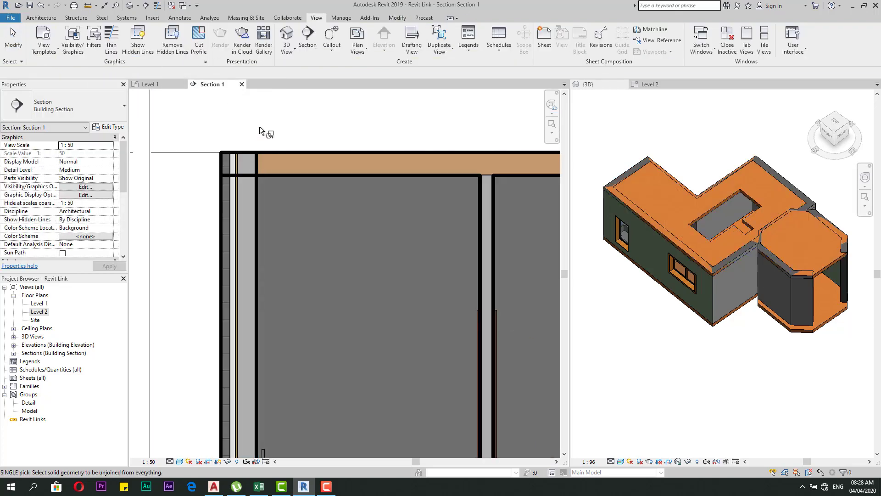
{"action": "scroll", "coordinate": [238, 149], "scroll_direction": "up", "scroll_amount": 2}
{"action": "scroll", "coordinate": [208, 172], "scroll_direction": "down", "scroll_amount": 5}
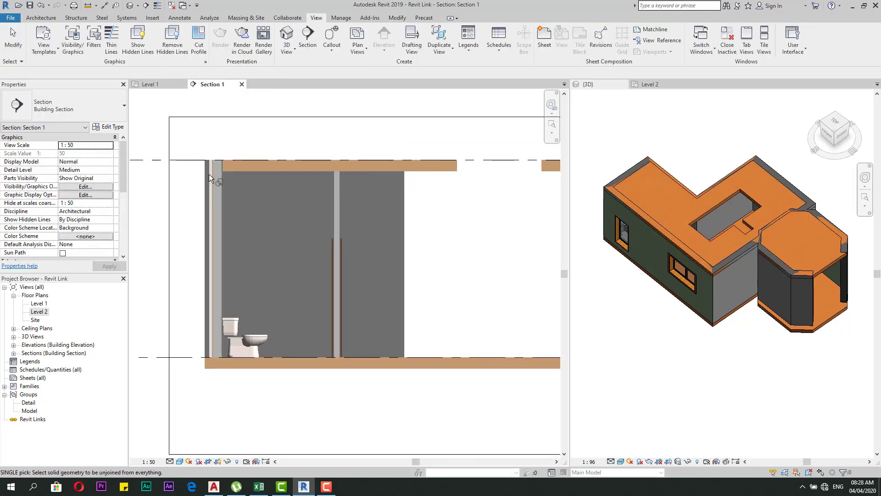
{"action": "key", "text": "Escape"}
{"action": "scroll", "coordinate": [227, 159], "scroll_direction": "up", "scroll_amount": 3}
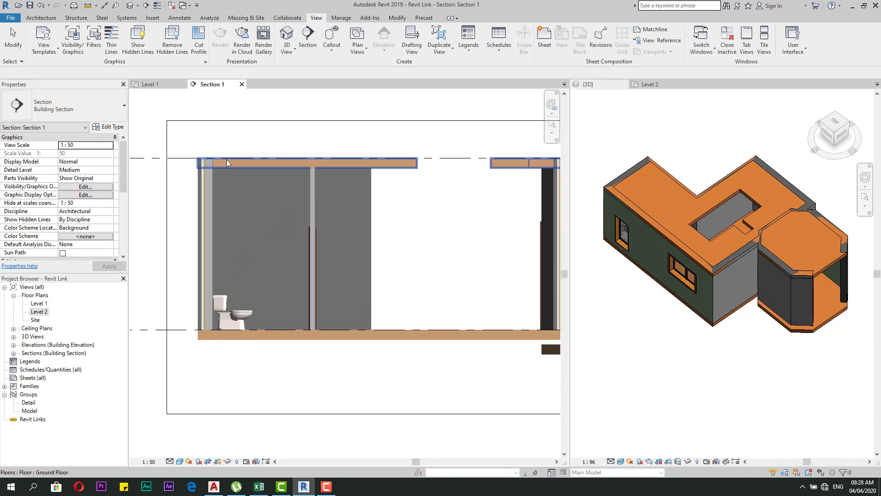
{"action": "scroll", "coordinate": [194, 179], "scroll_direction": "down", "scroll_amount": 3}
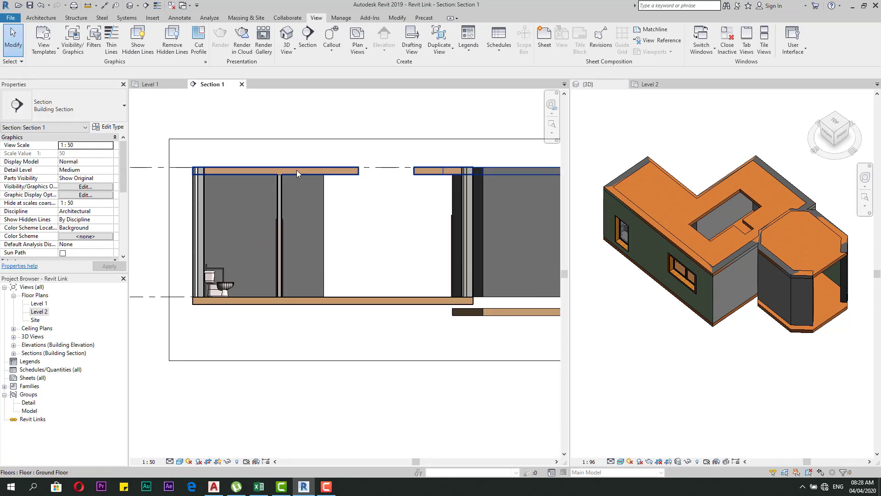
{"action": "scroll", "coordinate": [296, 170], "scroll_direction": "up", "scroll_amount": 1}
{"action": "scroll", "coordinate": [279, 191], "scroll_direction": "down", "scroll_amount": 2}
{"action": "scroll", "coordinate": [279, 202], "scroll_direction": "up", "scroll_amount": 2}
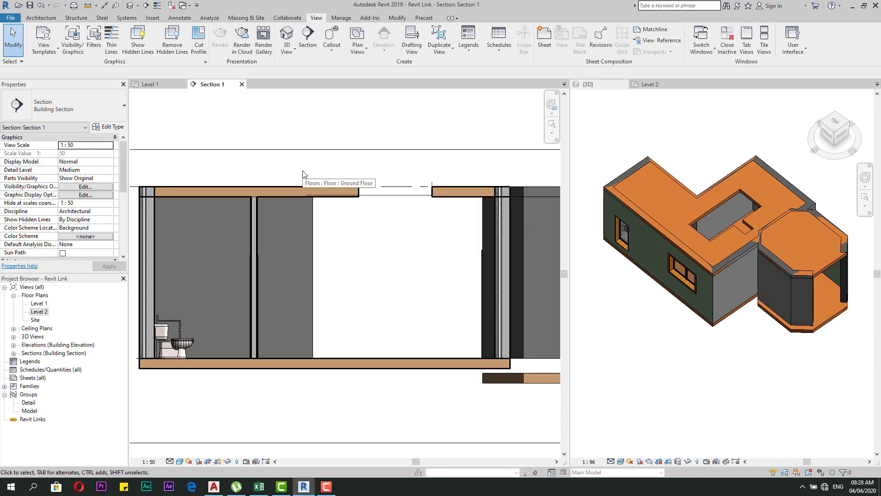
{"action": "scroll", "coordinate": [413, 250], "scroll_direction": "down", "scroll_amount": 2}
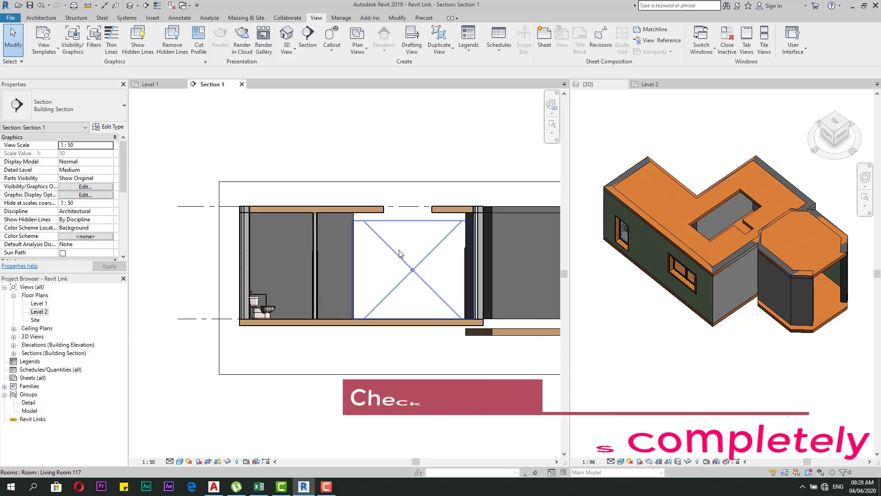